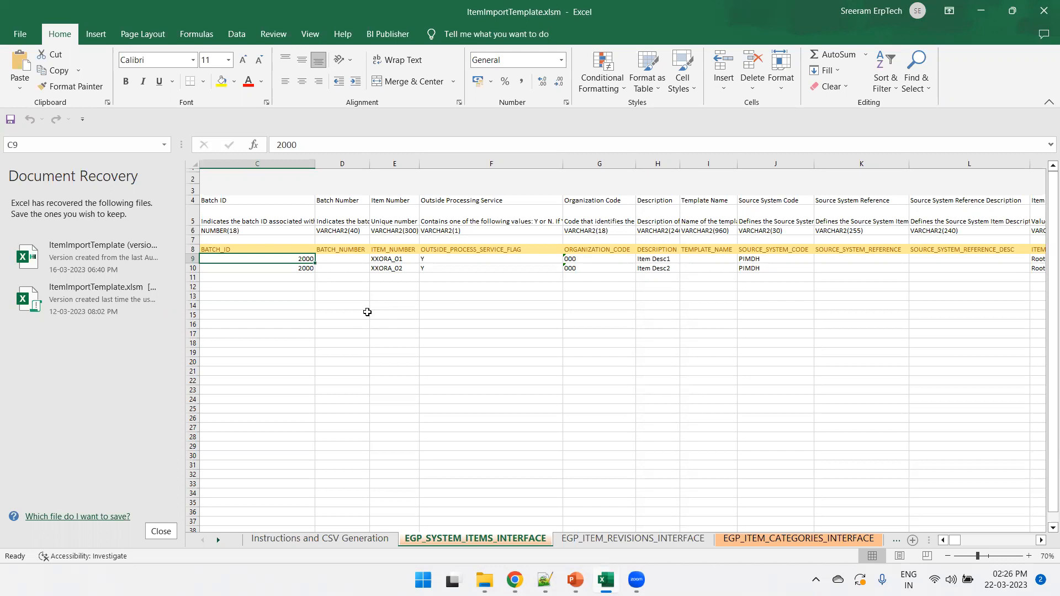
# Review the first item row on the EGP_SYSTEM_ITEMS_INTERFACE sheet from Batch ID through Activity Notification Required, returning to the first column
pyautogui.press('Right')
pyautogui.press('Right')
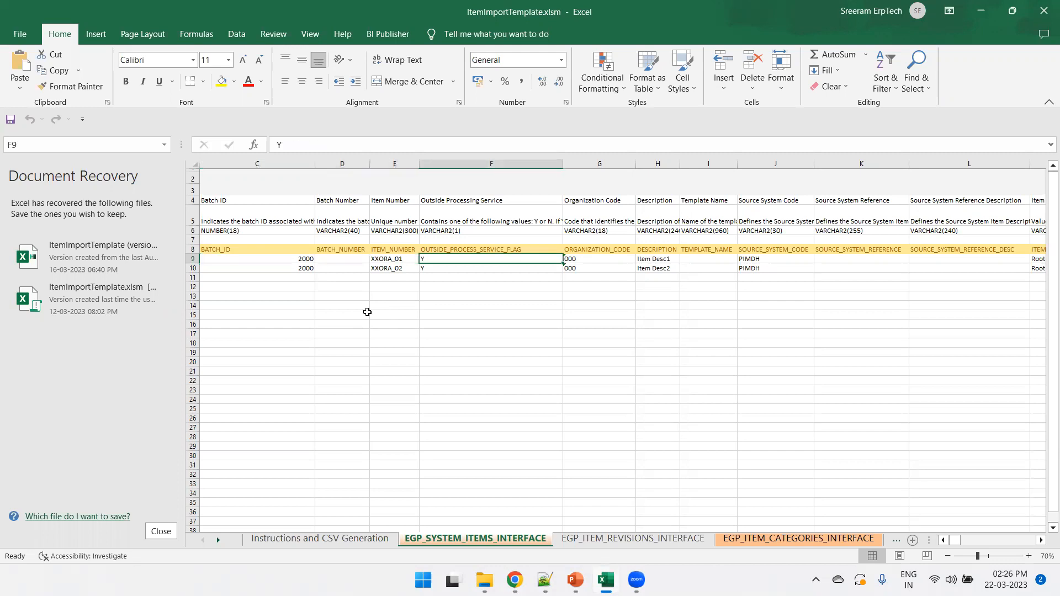
pyautogui.press('Right')
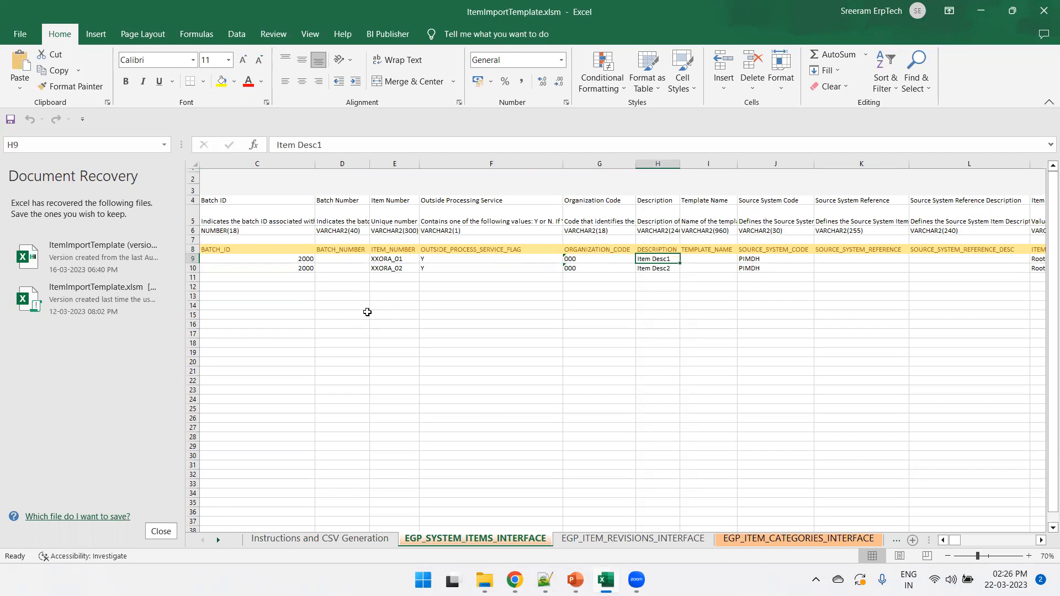
pyautogui.press('Right')
pyautogui.press('Right')
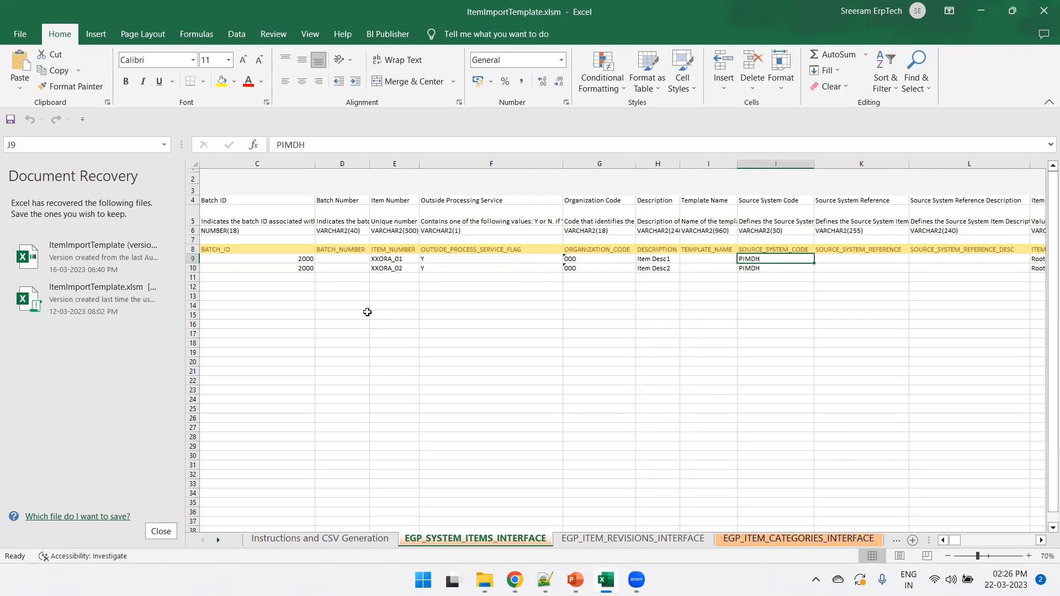
pyautogui.press('Right')
pyautogui.press('Right')
pyautogui.press('Right')
pyautogui.press('Right')
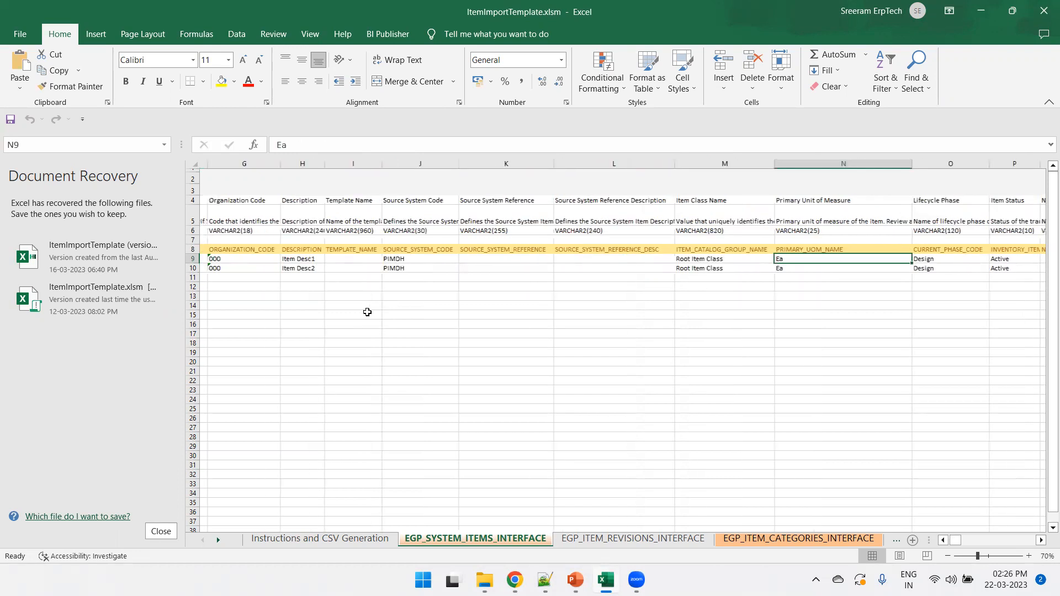
pyautogui.press('Right')
pyautogui.press('Right')
pyautogui.press('Right')
pyautogui.press('Right')
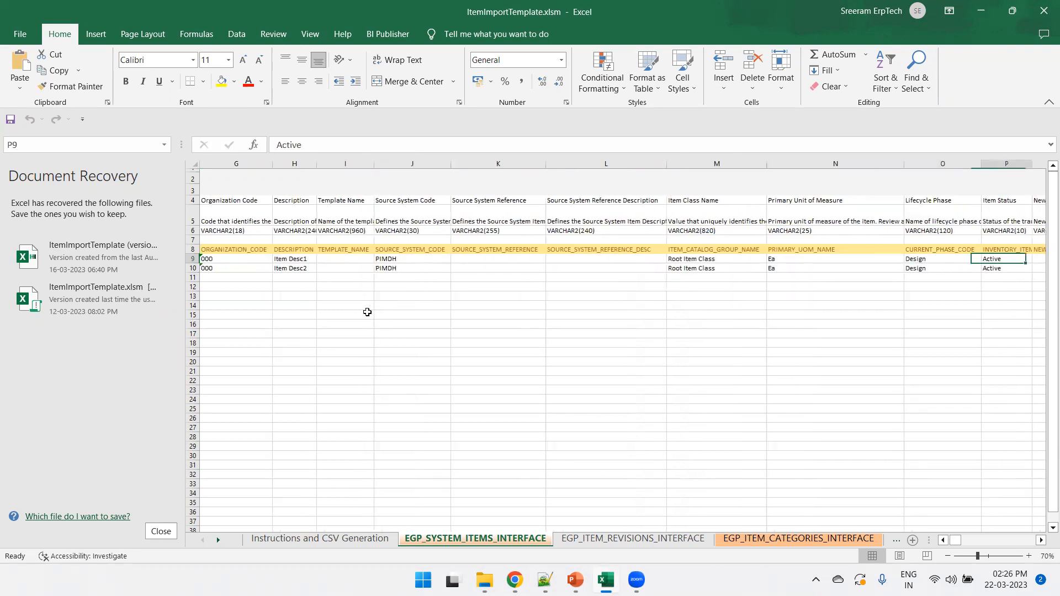
pyautogui.press('Right')
pyautogui.press('Right')
pyautogui.press('Right')
pyautogui.press('Right')
pyautogui.press('Right')
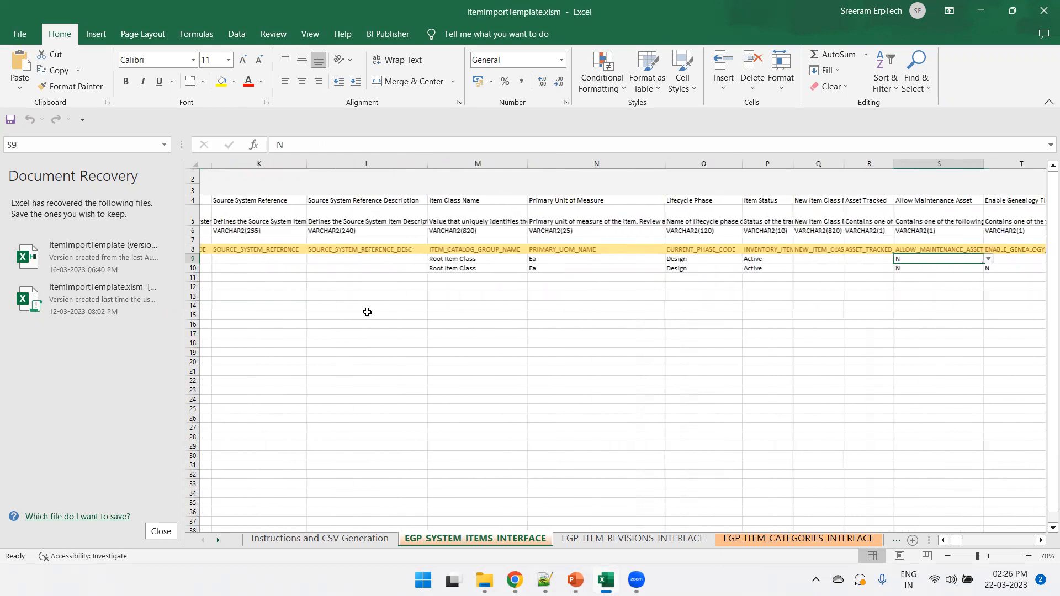
pyautogui.press('Right')
pyautogui.press('Right')
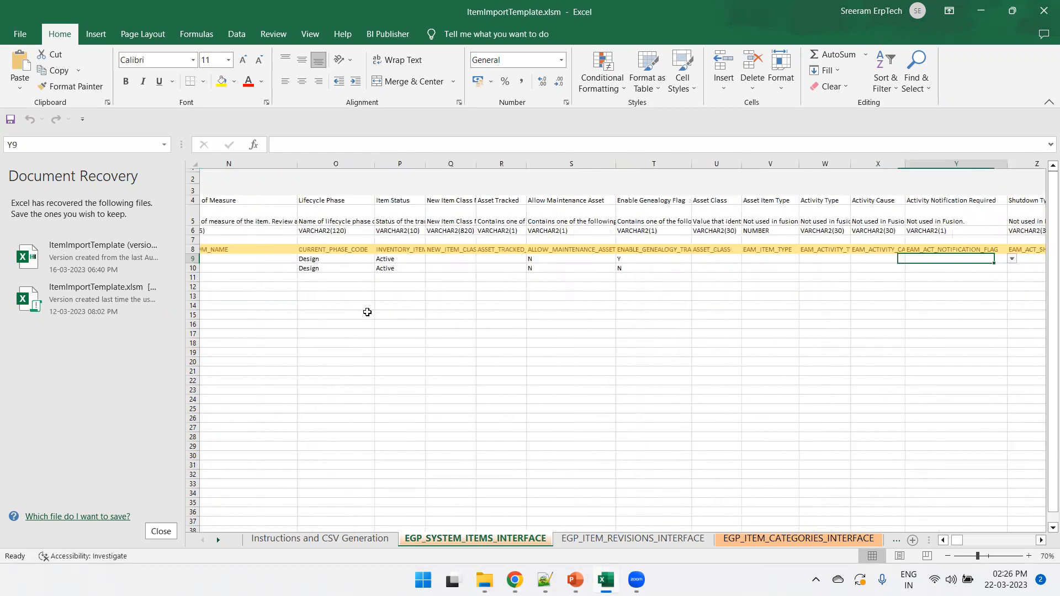
pyautogui.press('Left')
pyautogui.press('Left')
pyautogui.press('Left')
pyautogui.press('Left')
pyautogui.press('Left')
pyautogui.press('Left')
pyautogui.press('Left')
pyautogui.press('Left')
pyautogui.press('Left')
pyautogui.press('Left')
pyautogui.press('Left')
pyautogui.press('Left')
pyautogui.press('Left')
pyautogui.press('Left')
pyautogui.press('Left')
pyautogui.press('Left')
pyautogui.press('Left')
pyautogui.press('Left')
pyautogui.press('Left')
pyautogui.press('Left')
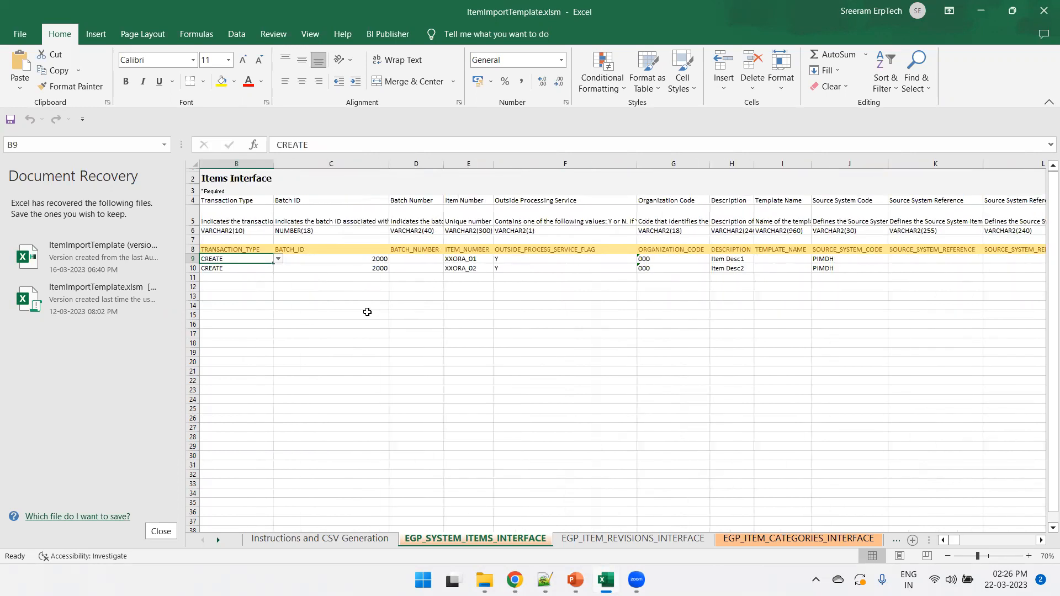
pyautogui.press('Left')
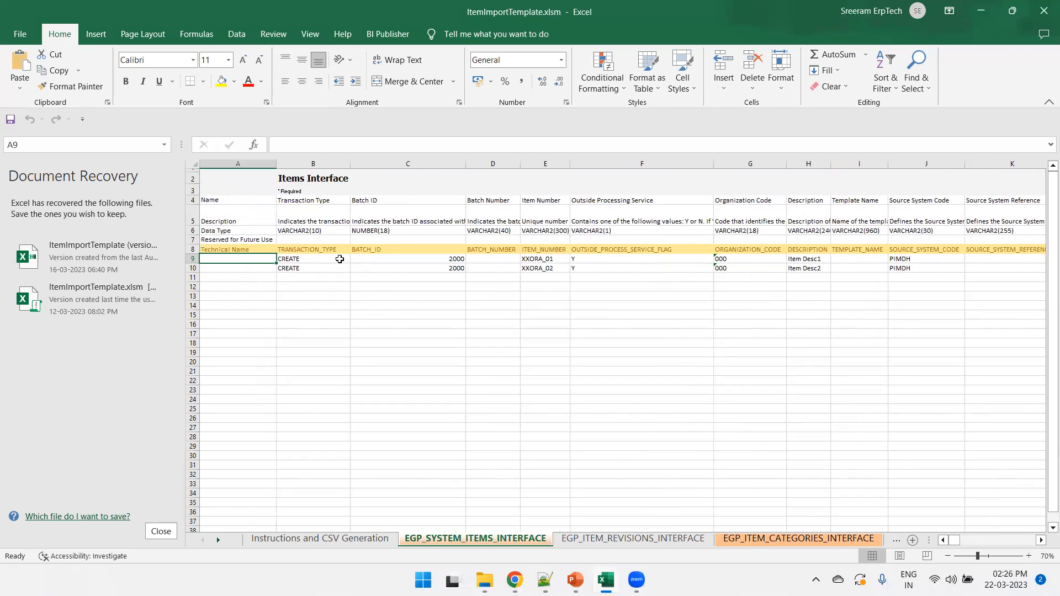
# Check the available transaction types for the first item row and leave its value unchanged
pyautogui.click(343, 260)
pyautogui.click(356, 260)
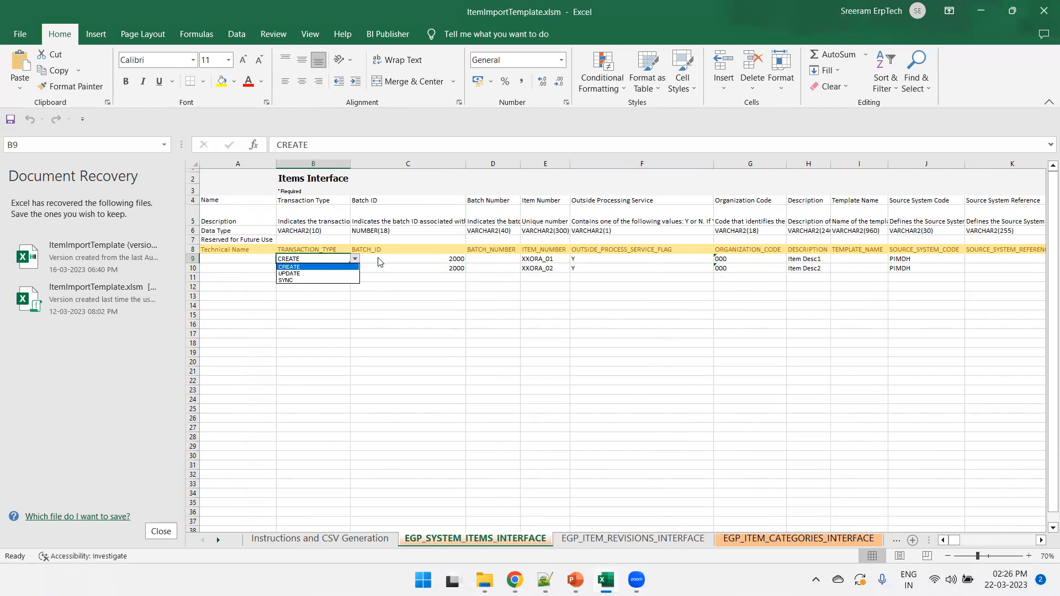
pyautogui.click(394, 262)
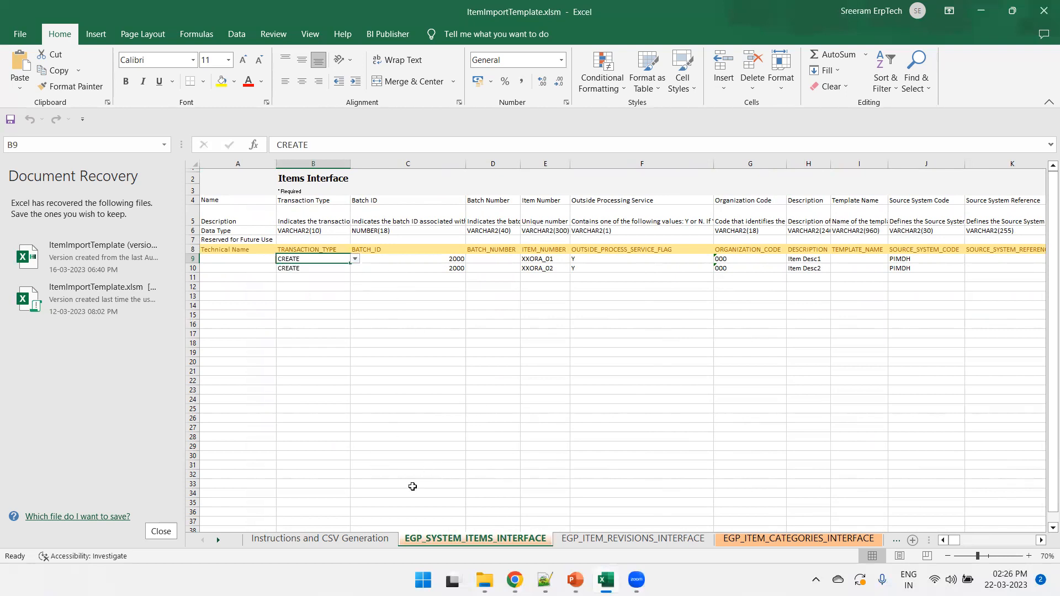
# Start the CSV file generation from the Instructions and CSV Generation sheet
pyautogui.click(285, 543)
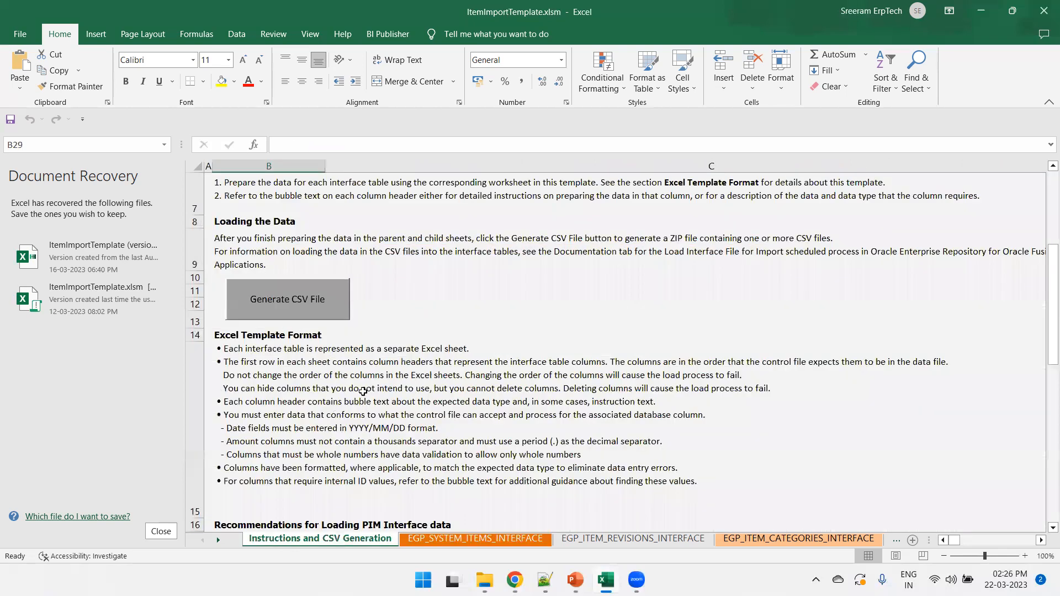
pyautogui.click(297, 309)
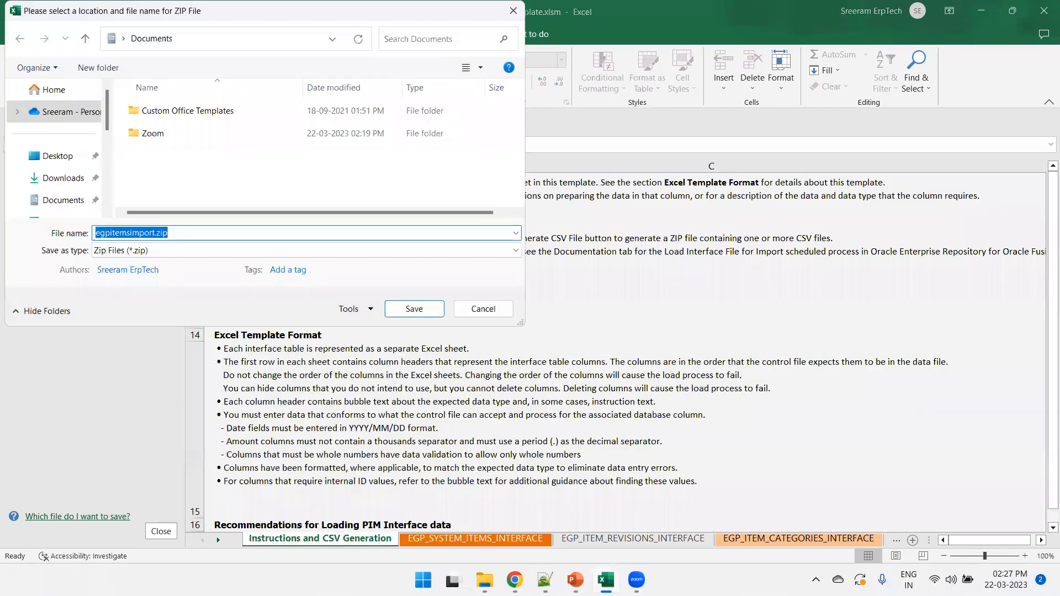
# Switch to File Explorer and copy the full path of the ItemImportFBDI folder
pyautogui.moveTo(515, 580)
pyautogui.click(486, 516)
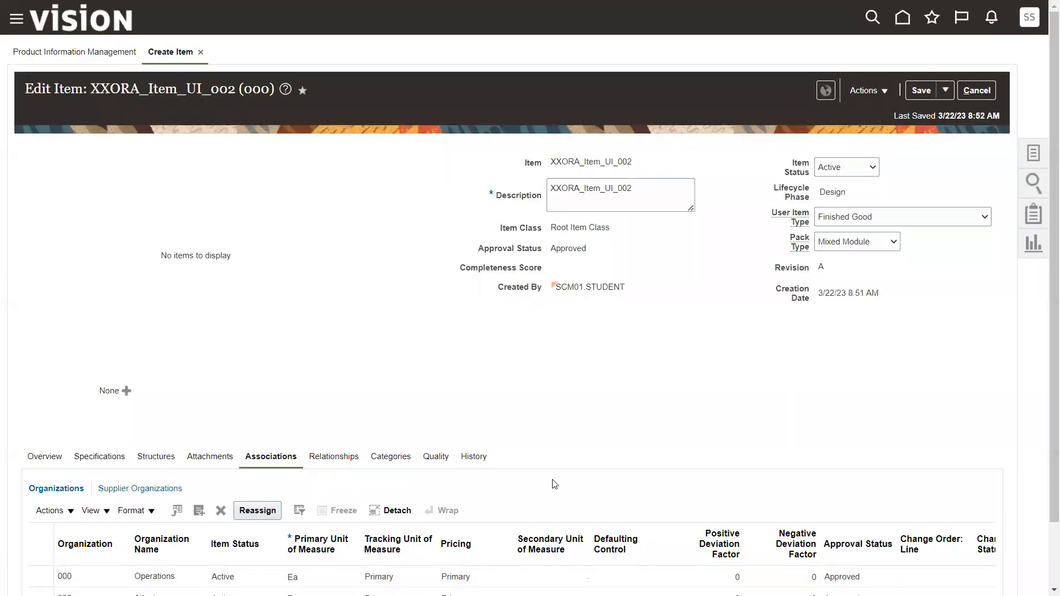
pyautogui.press('F11')
pyautogui.moveTo(484, 580)
pyautogui.click(557, 524)
pyautogui.click(402, 78)
pyautogui.press('Escape')
pyautogui.click(402, 81)
pyautogui.hotkey('ctrl', 'c')
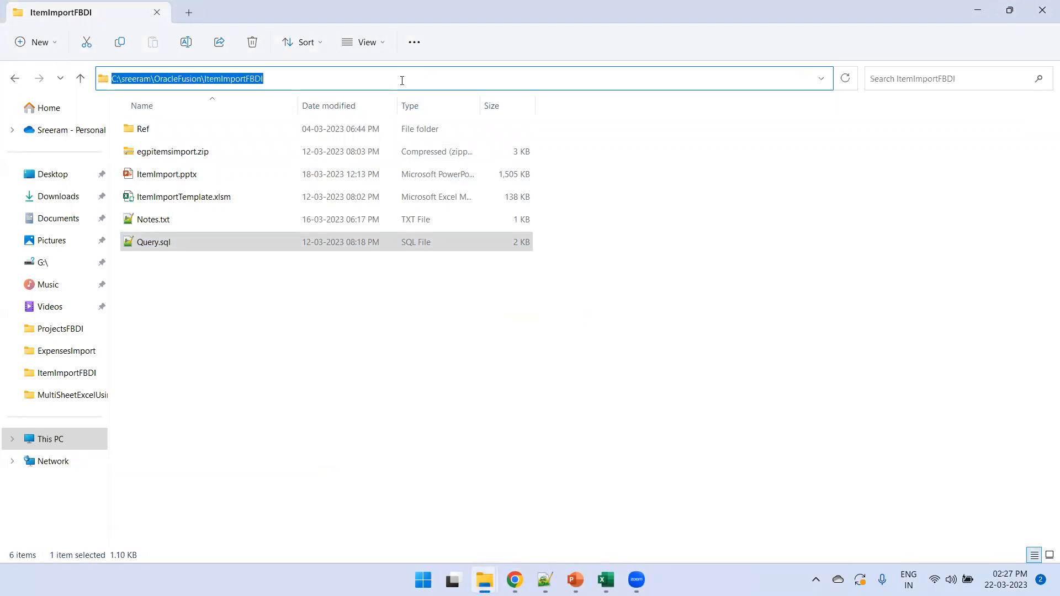
# Back in Excel, save the ZIP as egpitemsimport.zip in the copied ItemImportFBDI path, then check the file in File Explorer
pyautogui.hotkey('alt', 'Tab')
pyautogui.hotkey('alt', 'Tab')
pyautogui.hotkey('alt', 'Tab')
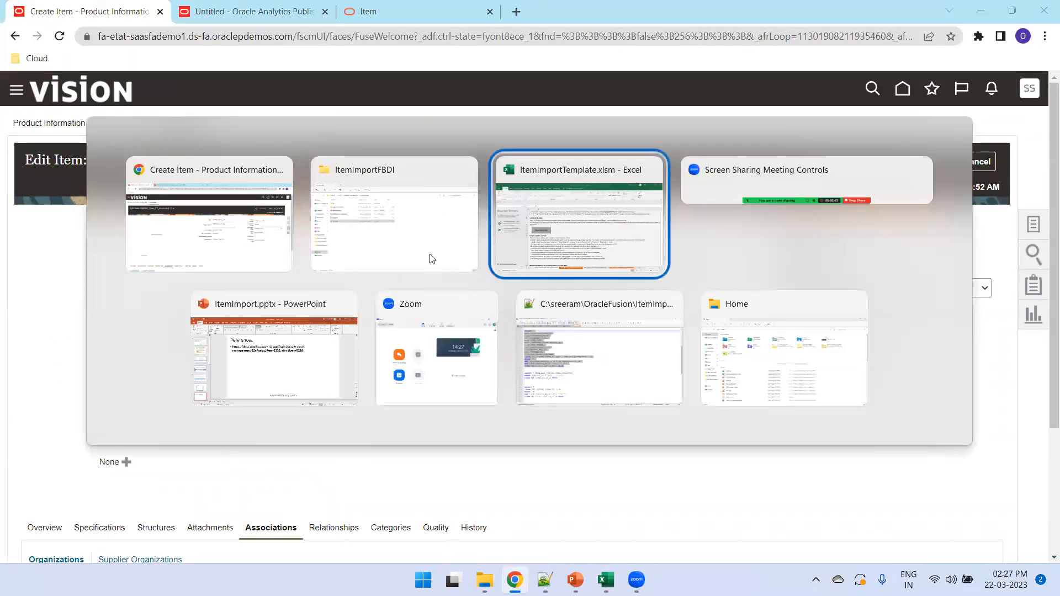
pyautogui.hotkey('ctrl', 'v')
pyautogui.press('Return')
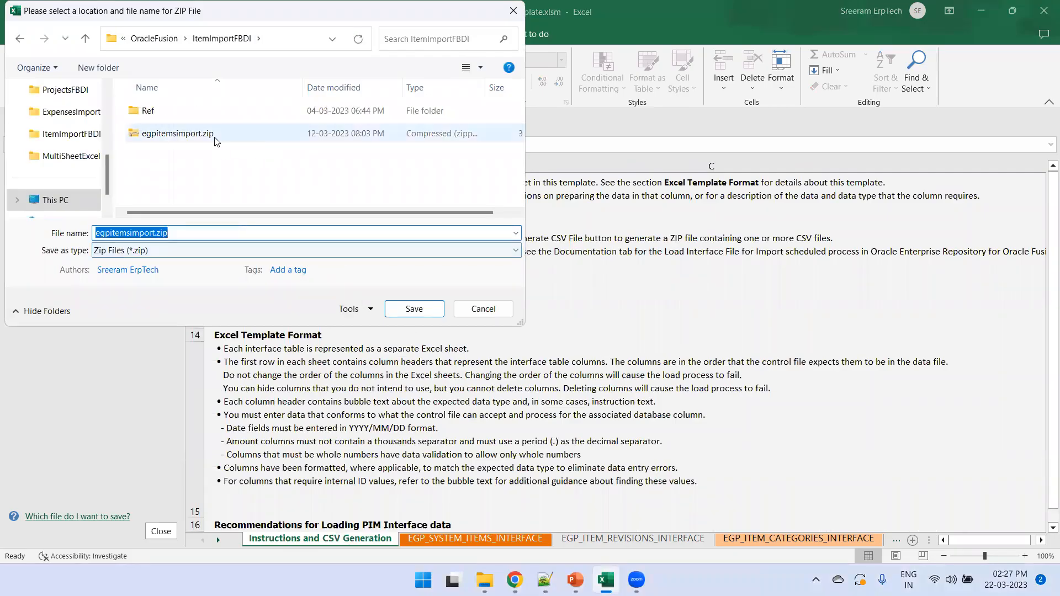
pyautogui.click(415, 309)
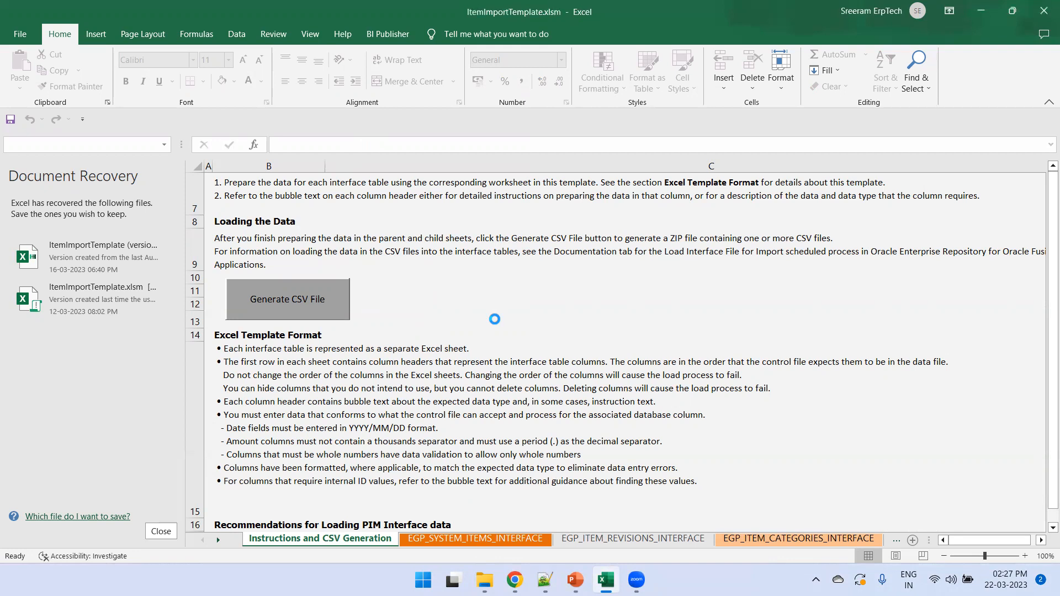
pyautogui.click(564, 333)
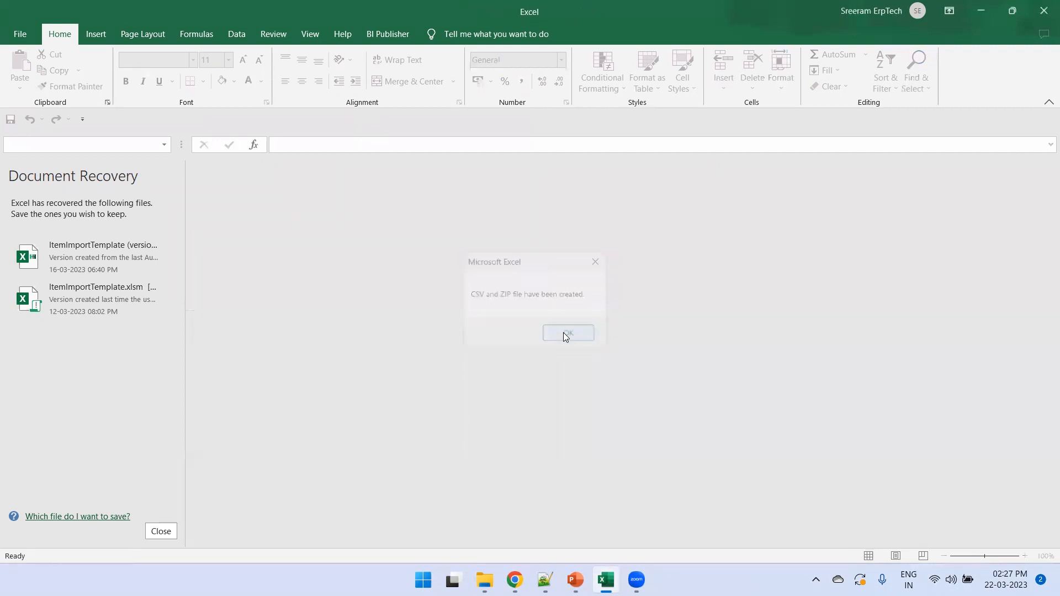
pyautogui.moveTo(485, 580)
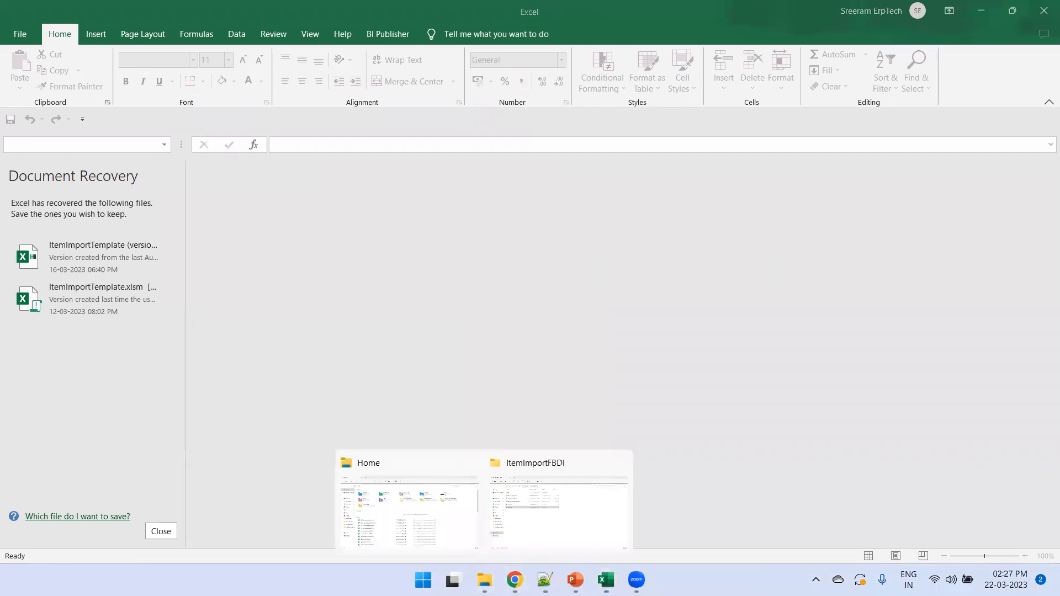
pyautogui.click(577, 527)
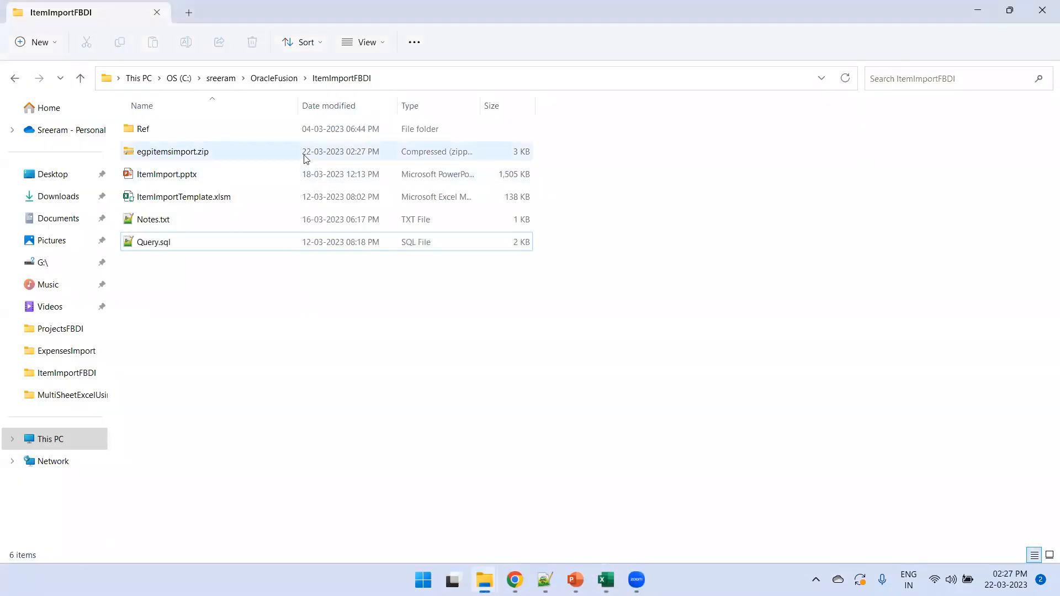
# Switch to Chrome and duplicate the Oracle Fusion Create Item tab, returning to the original tab
pyautogui.click(517, 578)
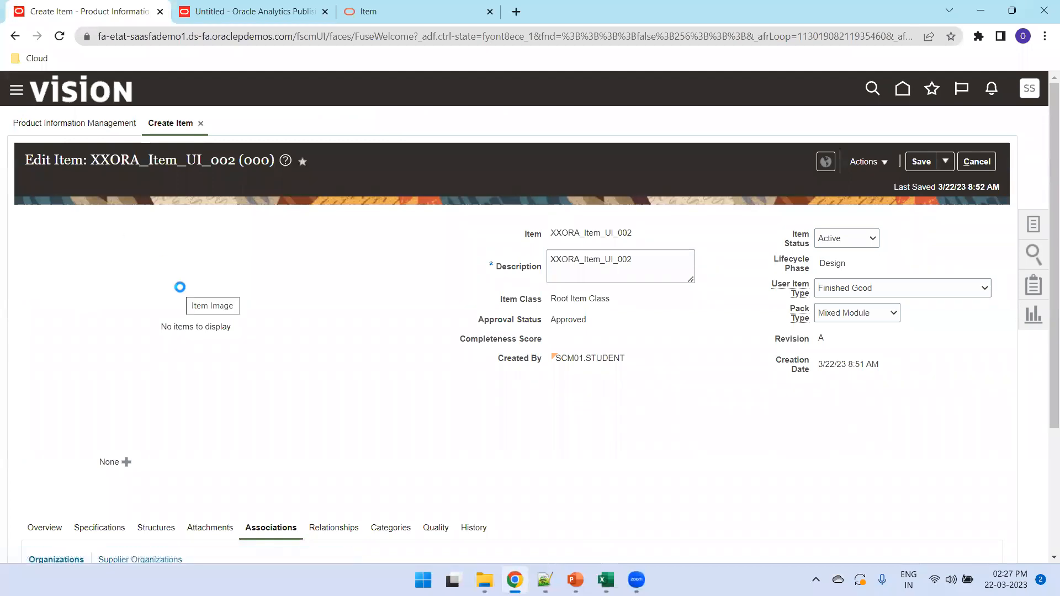
pyautogui.scroll(-5, 180, 296)
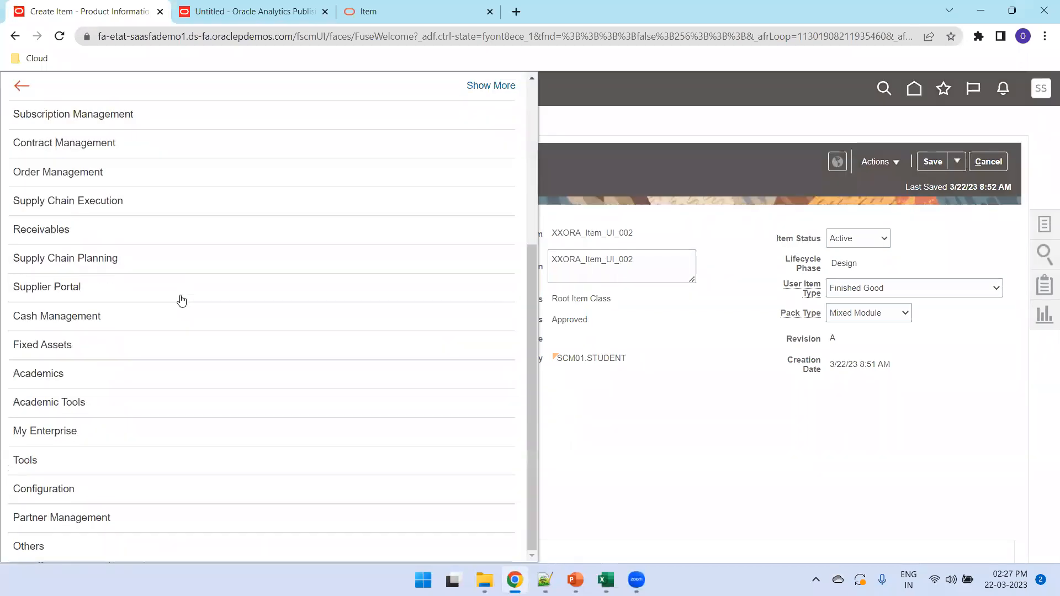
pyautogui.rightClick(86, 13)
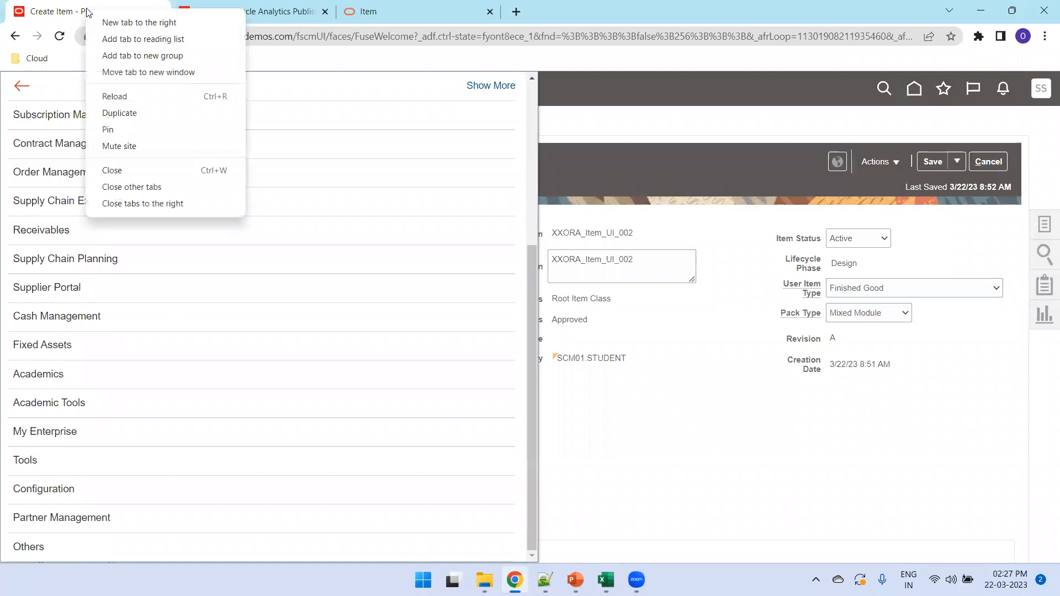
pyautogui.click(138, 114)
pyautogui.click(100, 20)
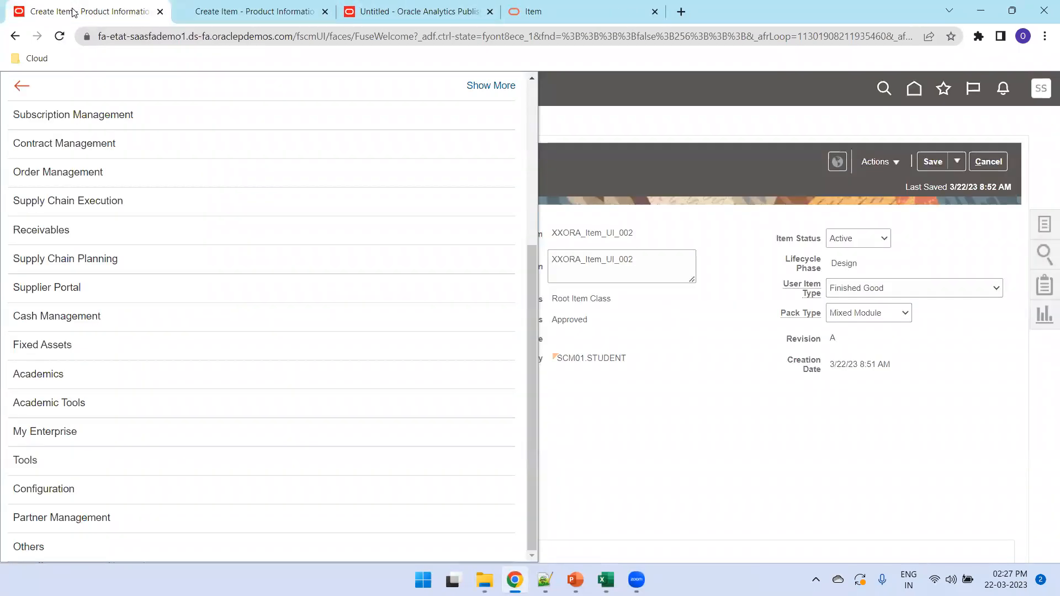
# Open Scheduled Processes from the Tools group of the navigator
pyautogui.click(48, 466)
pyautogui.scroll(-3, 77, 464)
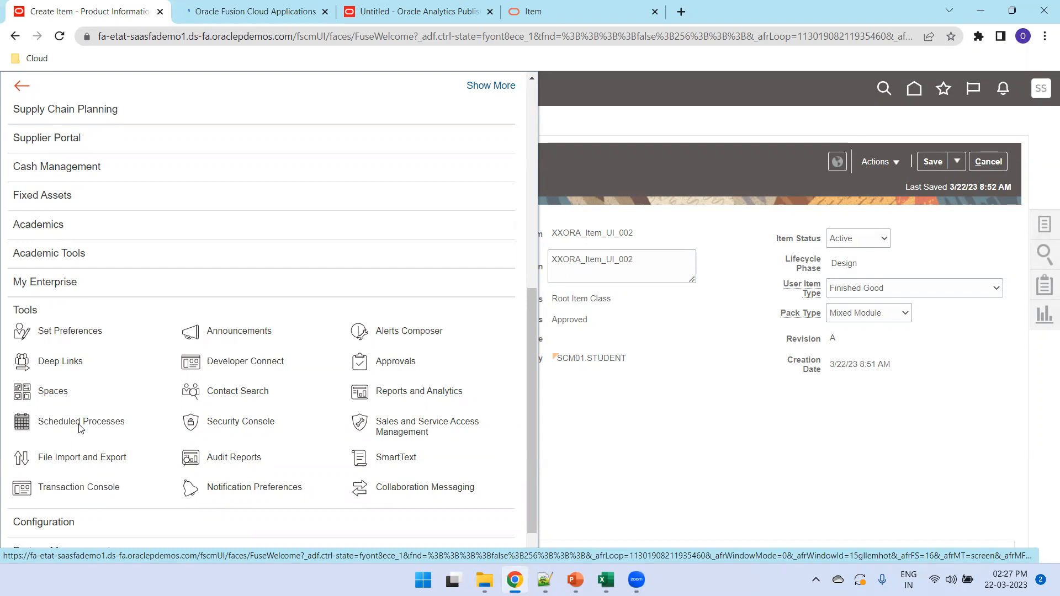
pyautogui.click(80, 428)
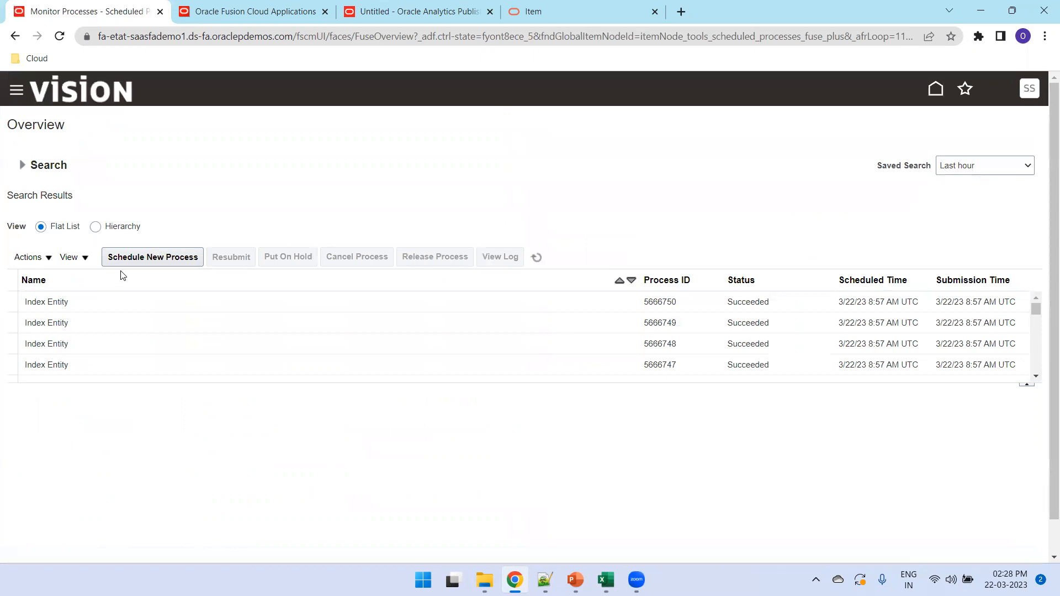
# Schedule a new process using the job Load Interface File for Import and open its process details
pyautogui.click(126, 264)
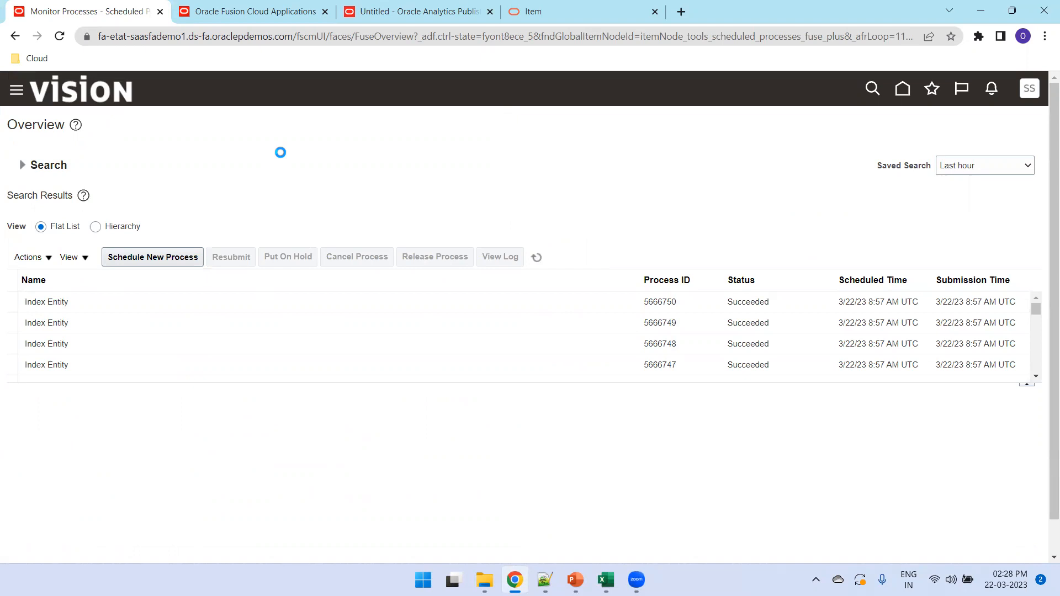
pyautogui.click(229, 12)
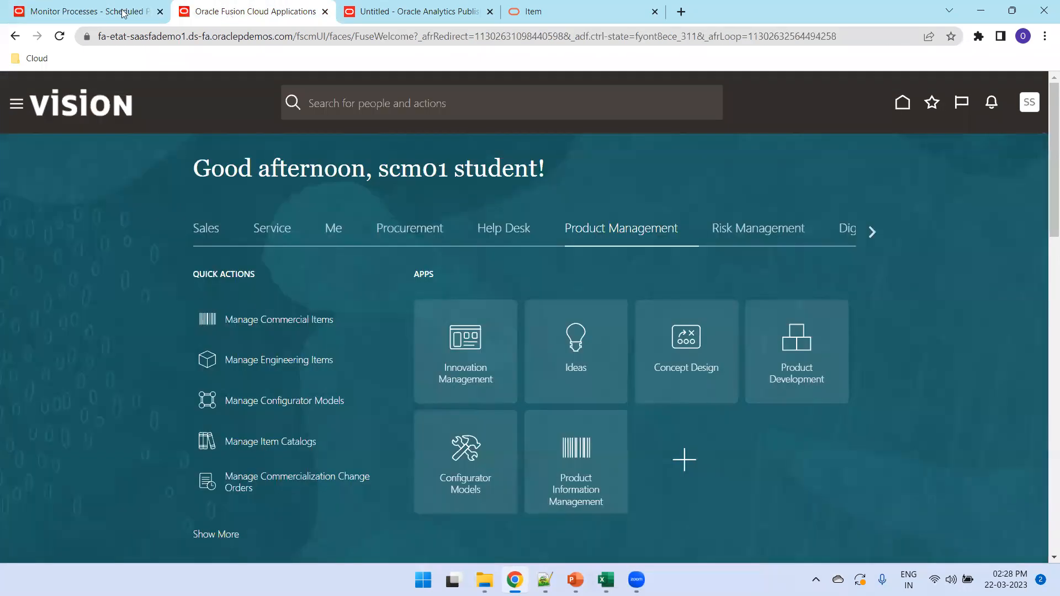
pyautogui.click(92, 14)
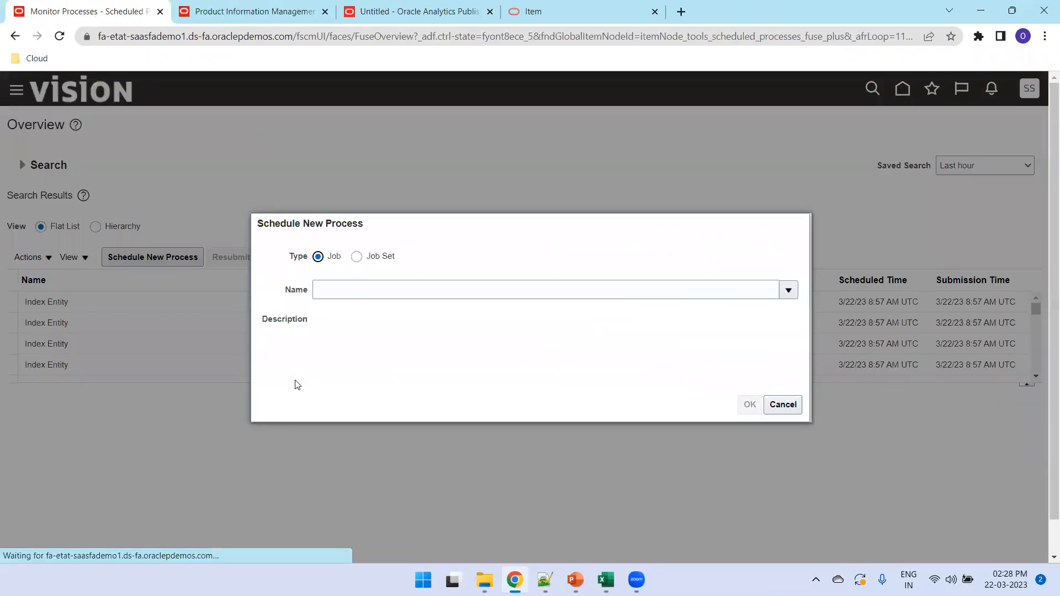
pyautogui.click(405, 293)
pyautogui.write('Load Interface')
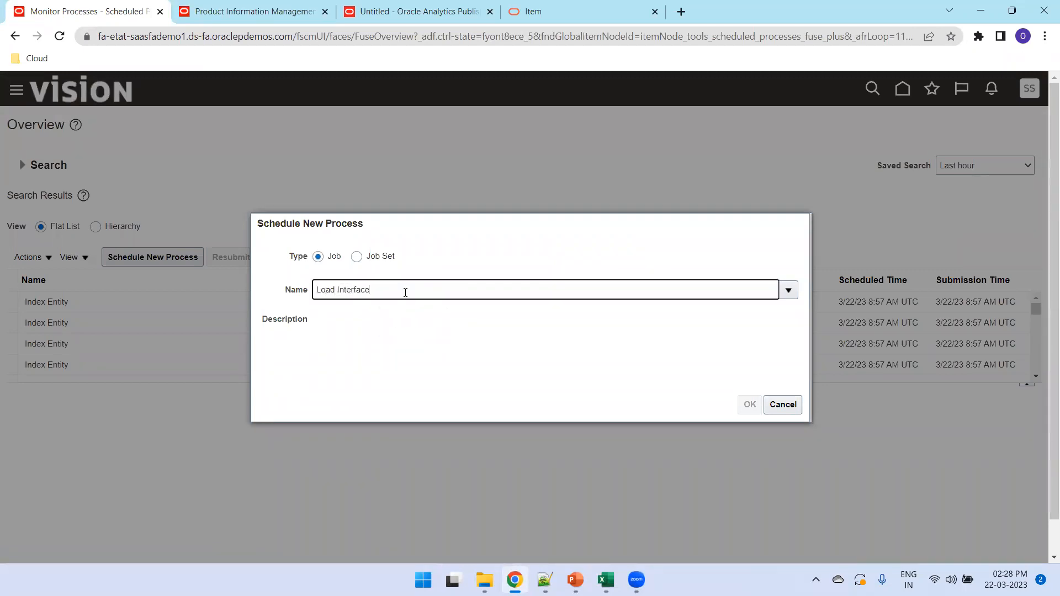
pyautogui.write(' File For Import')
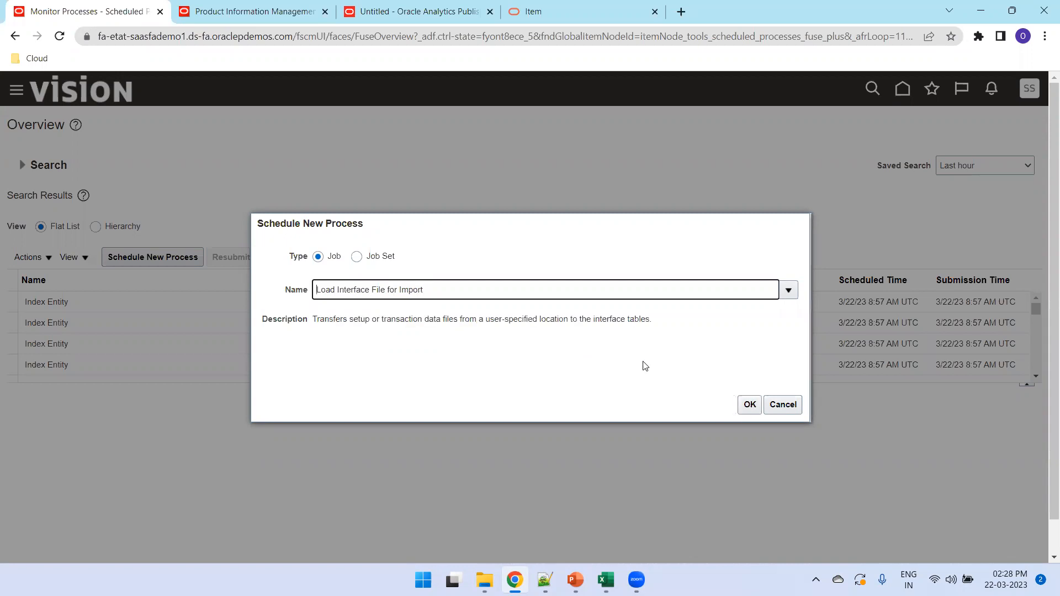
pyautogui.click(750, 406)
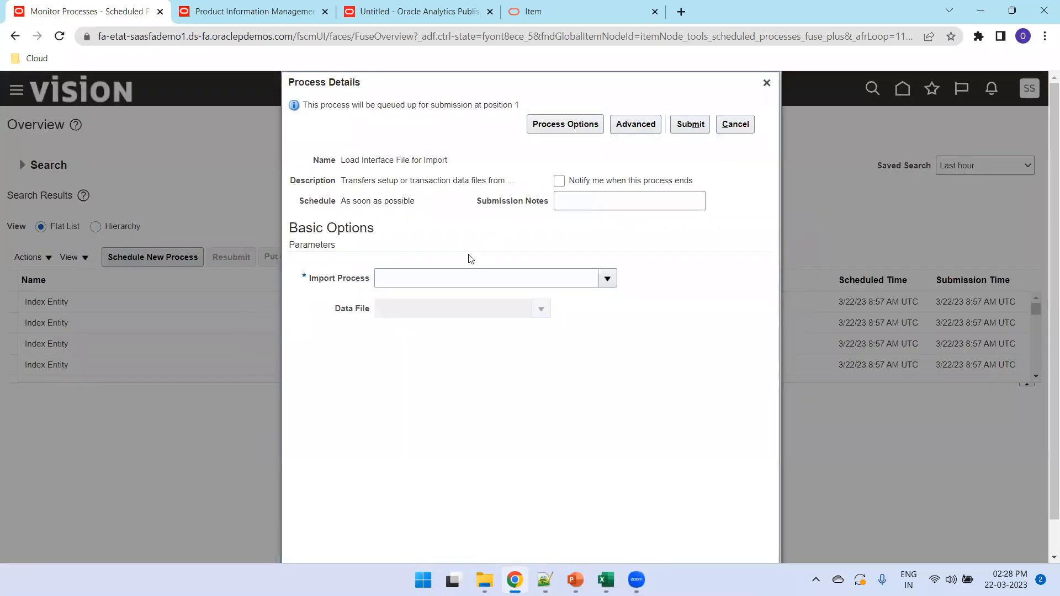
# Try to enter Item Import directly as the import process
pyautogui.click(451, 278)
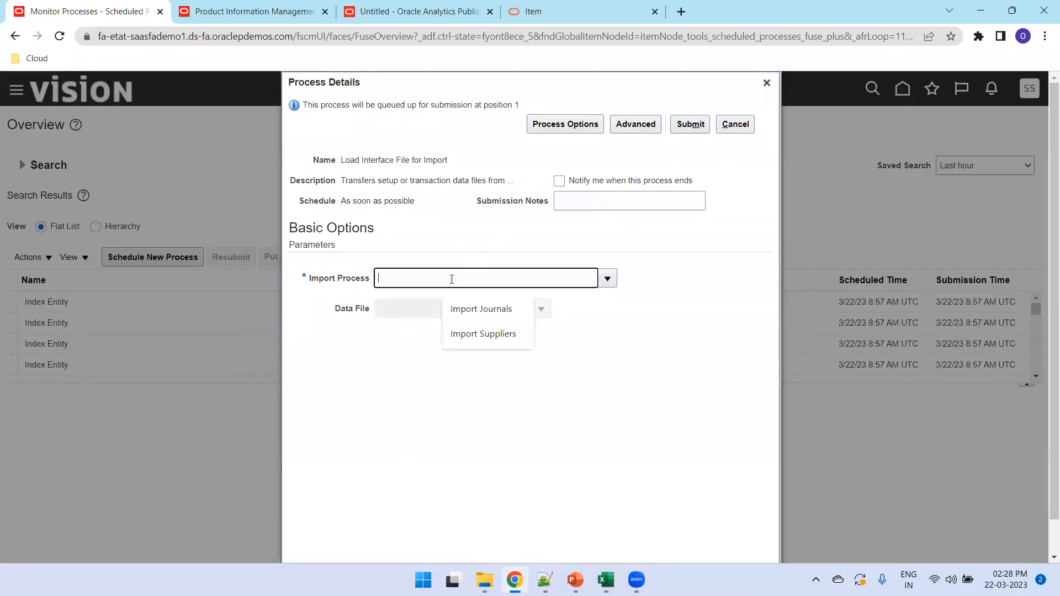
pyautogui.write('Item Imp')
pyautogui.press('BackSpace')
pyautogui.press('BackSpace')
pyautogui.write('Impo')
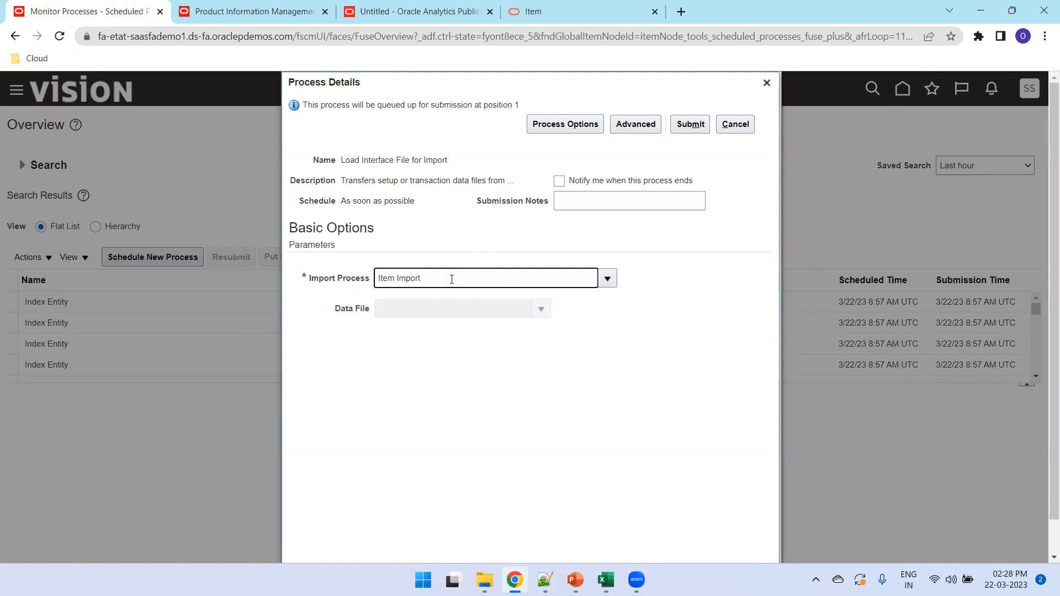
# Search for the import process Item Import and select it for the job's parameters
pyautogui.click(601, 332)
pyautogui.click(573, 299)
pyautogui.write('Item Imp')
pyautogui.press('BackSpace')
pyautogui.press('BackSpace')
pyautogui.press('BackSpace')
pyautogui.press('BackSpace')
pyautogui.write('Import')
pyautogui.click(645, 334)
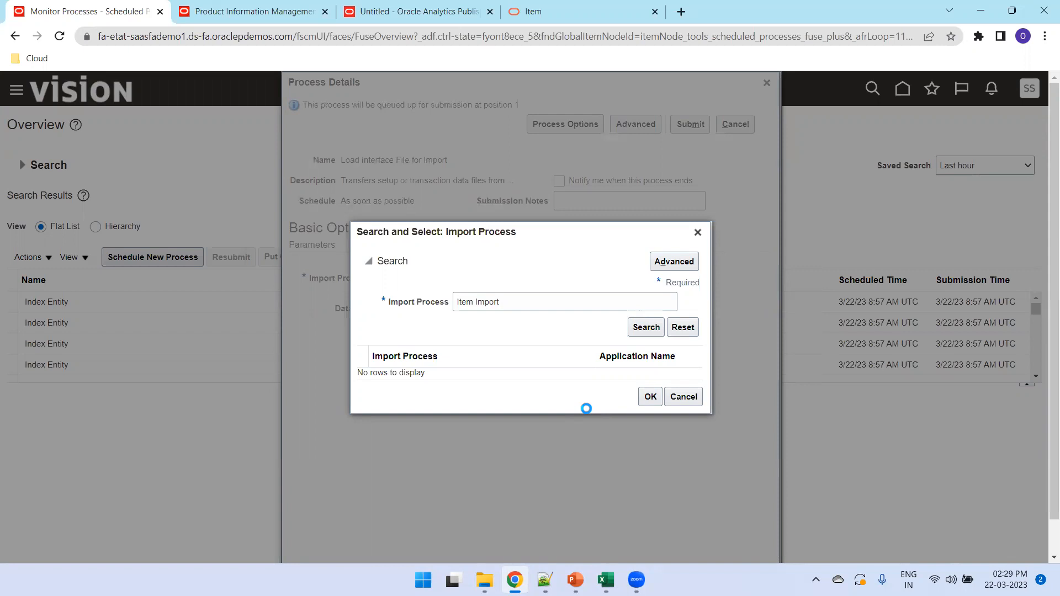
pyautogui.click(583, 367)
pyautogui.click(649, 402)
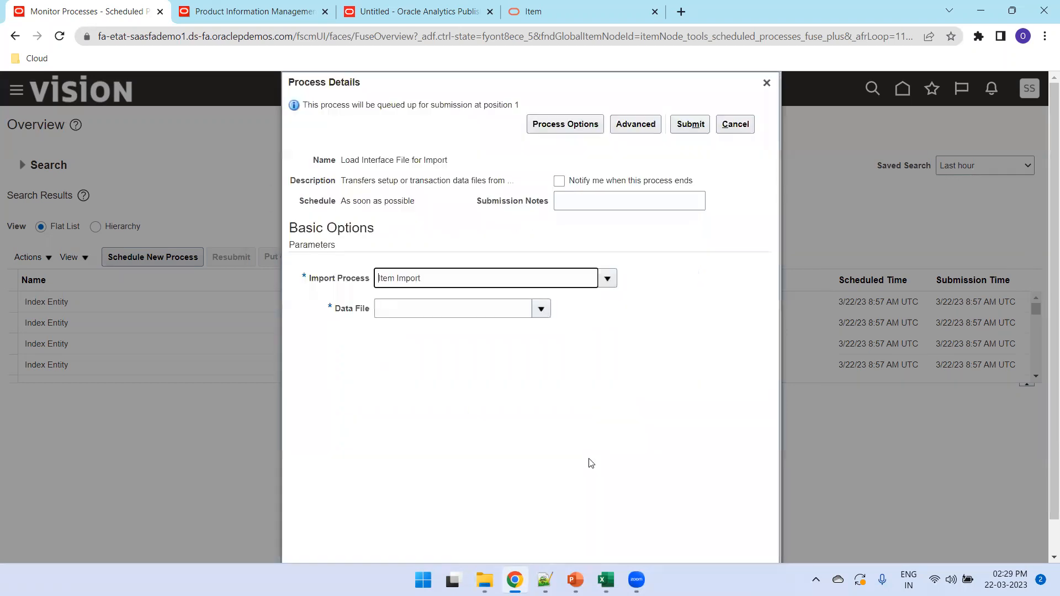
# Upload egpitemsimport.zip from the ItemImportFBDI folder as the new data file
pyautogui.click(542, 309)
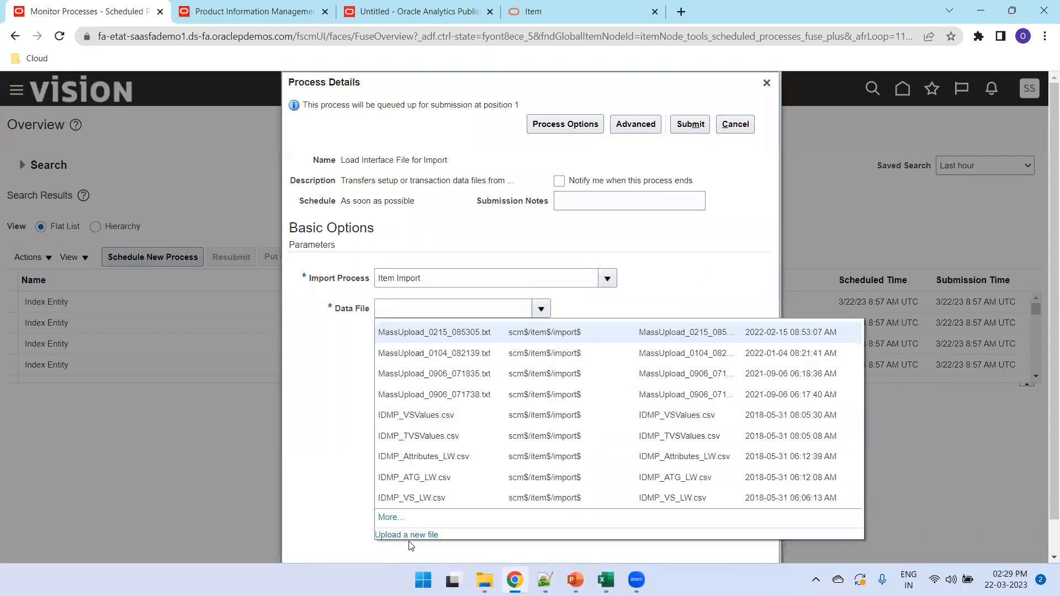
pyautogui.click(417, 536)
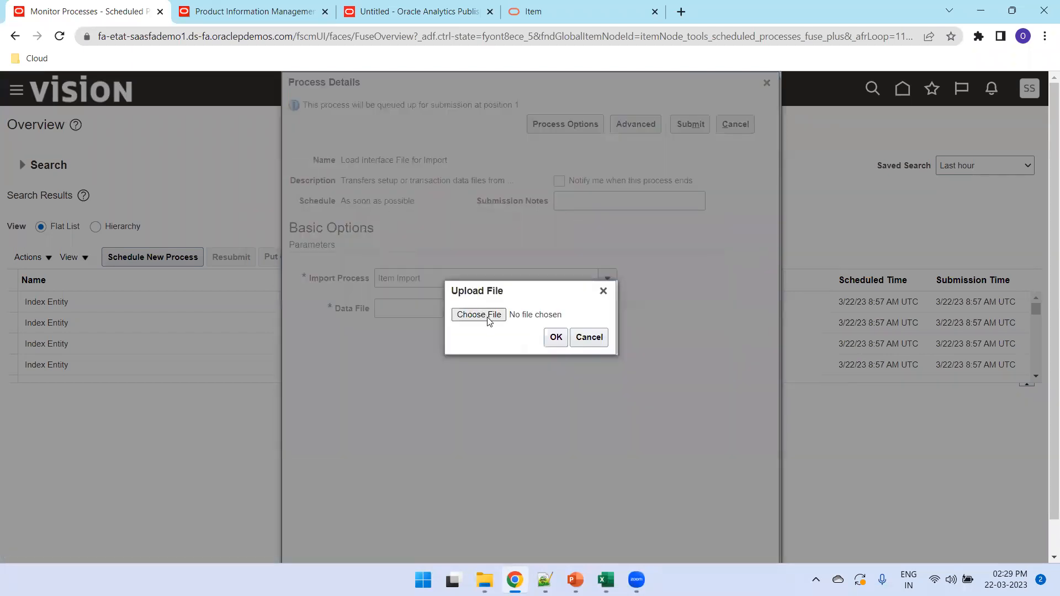
pyautogui.click(488, 320)
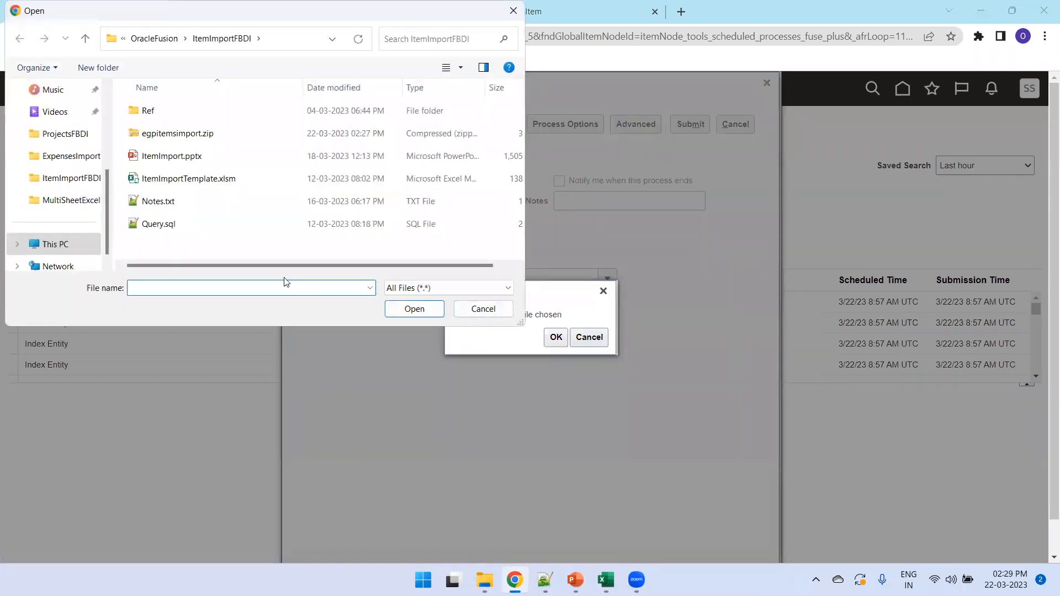
pyautogui.click(180, 134)
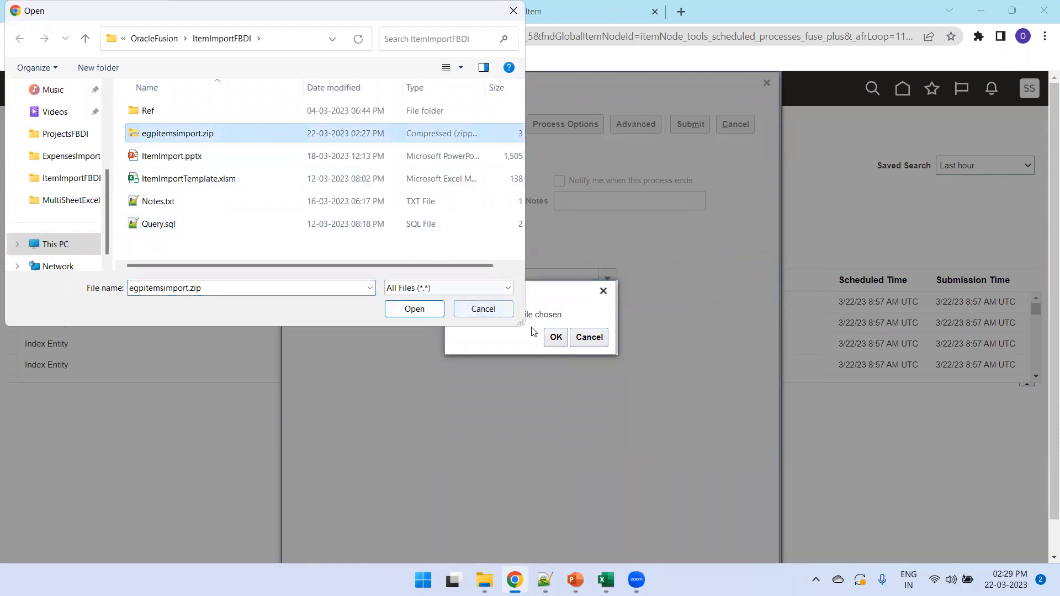
pyautogui.click(415, 309)
pyautogui.click(556, 337)
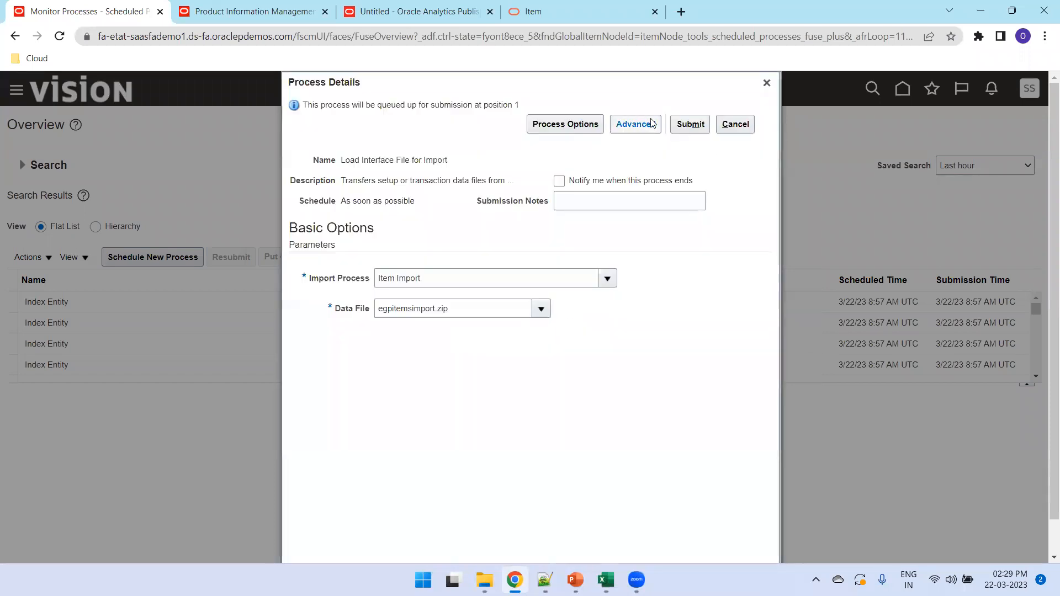
# Submit the Load Interface File for Import process and refresh the list of scheduled processes
pyautogui.click(678, 120)
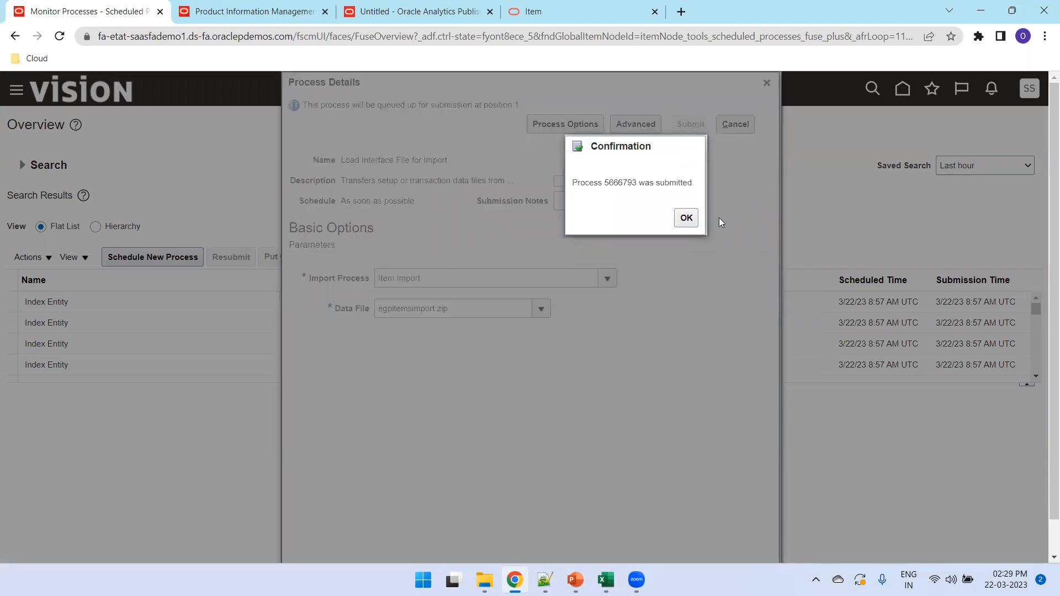
pyautogui.click(689, 220)
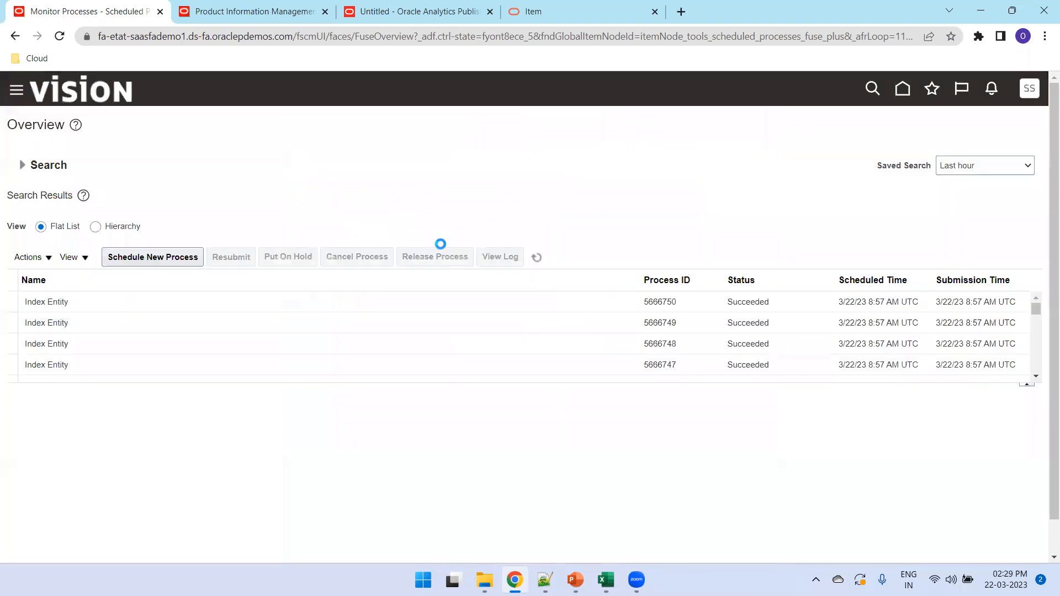
pyautogui.click(539, 258)
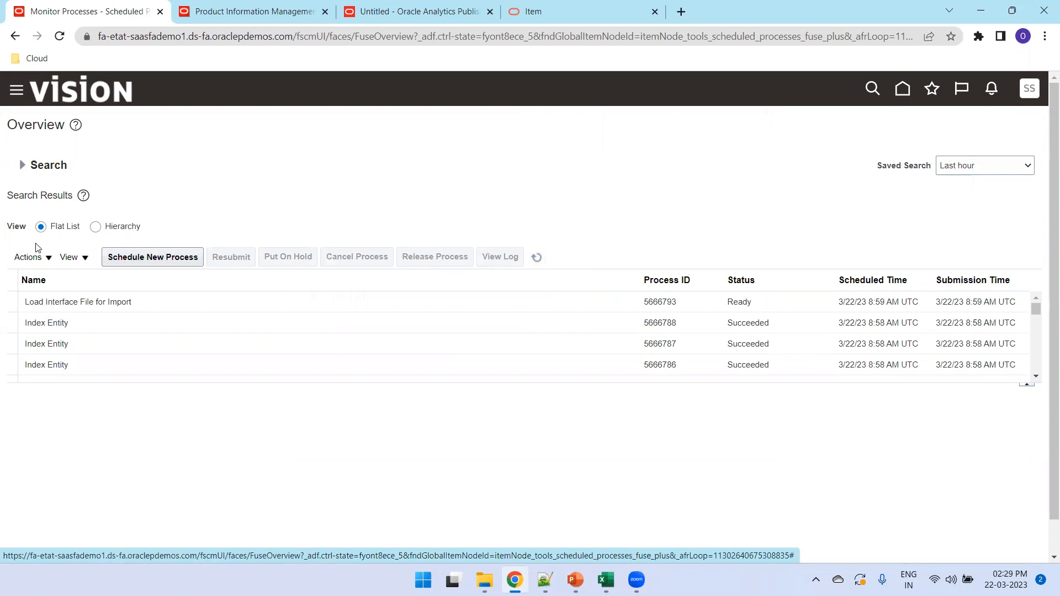
# Show the processes as a hierarchy, select Load Interface File for Import and refresh its status repeatedly
pyautogui.click(95, 227)
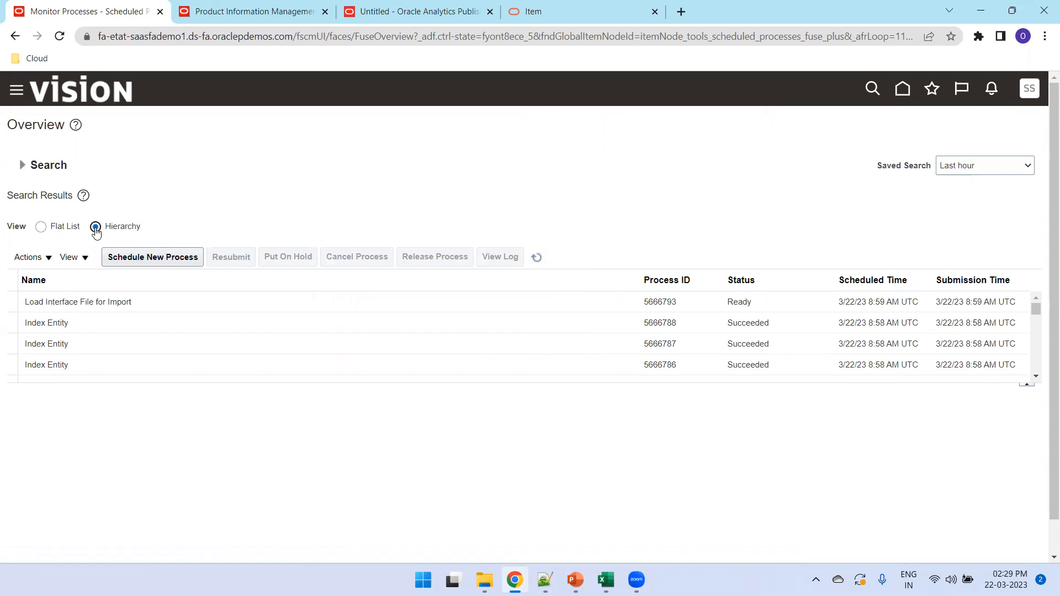
pyautogui.click(201, 299)
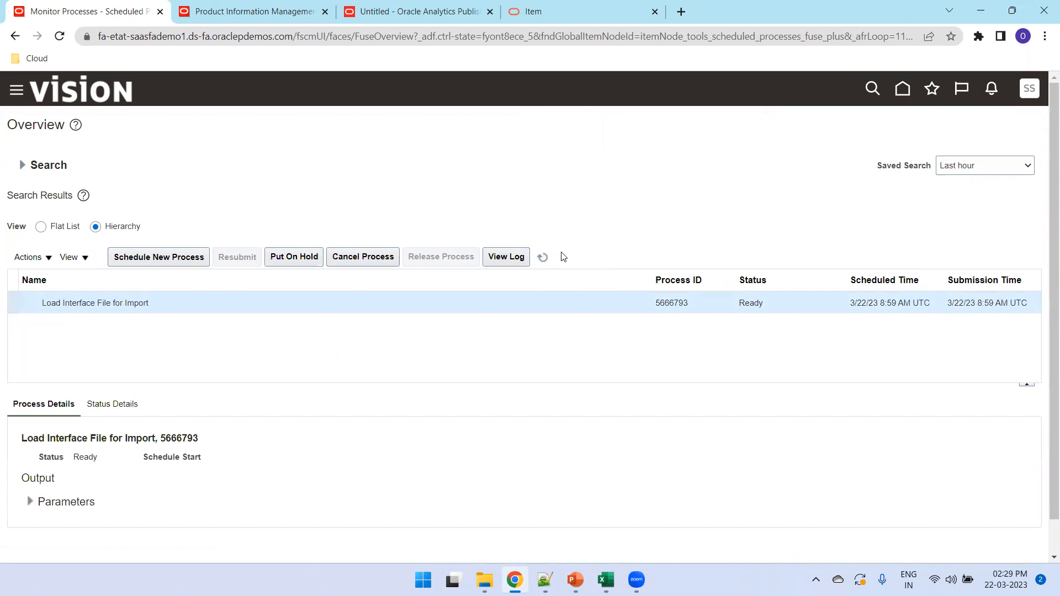
pyautogui.click(542, 257)
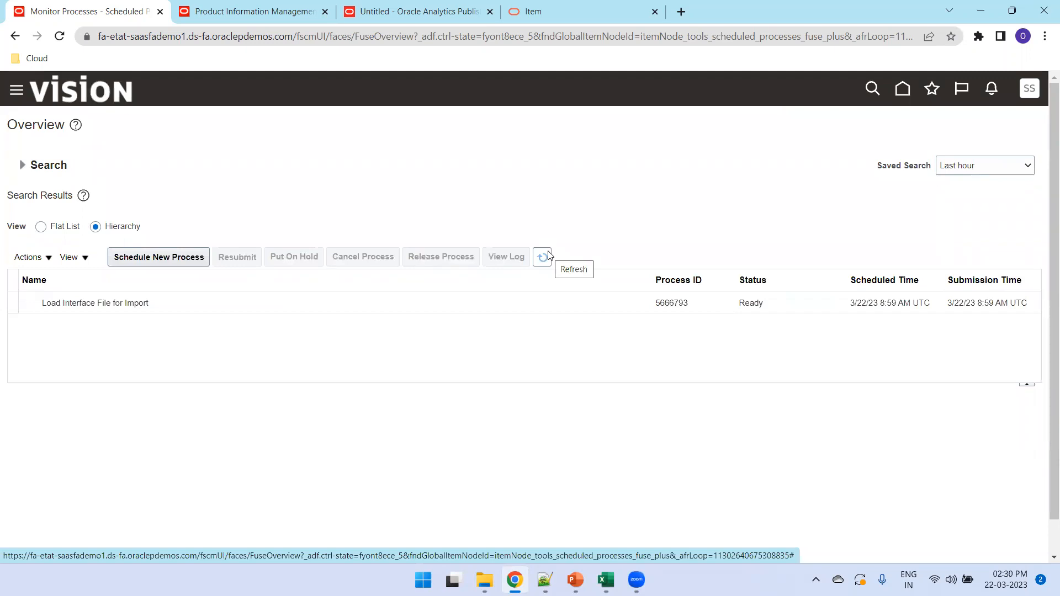
pyautogui.click(547, 256)
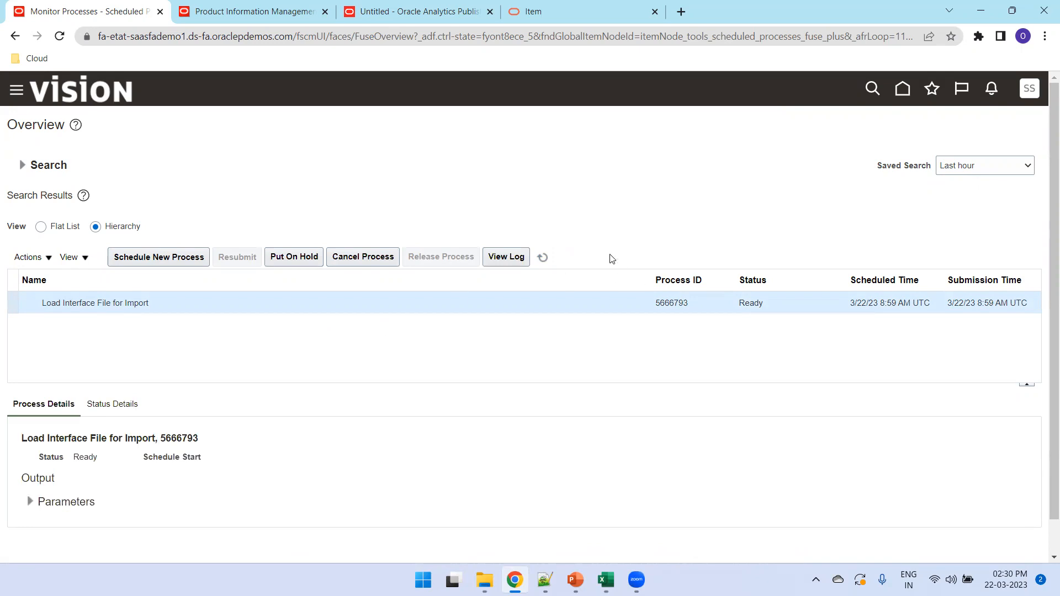
pyautogui.click(543, 258)
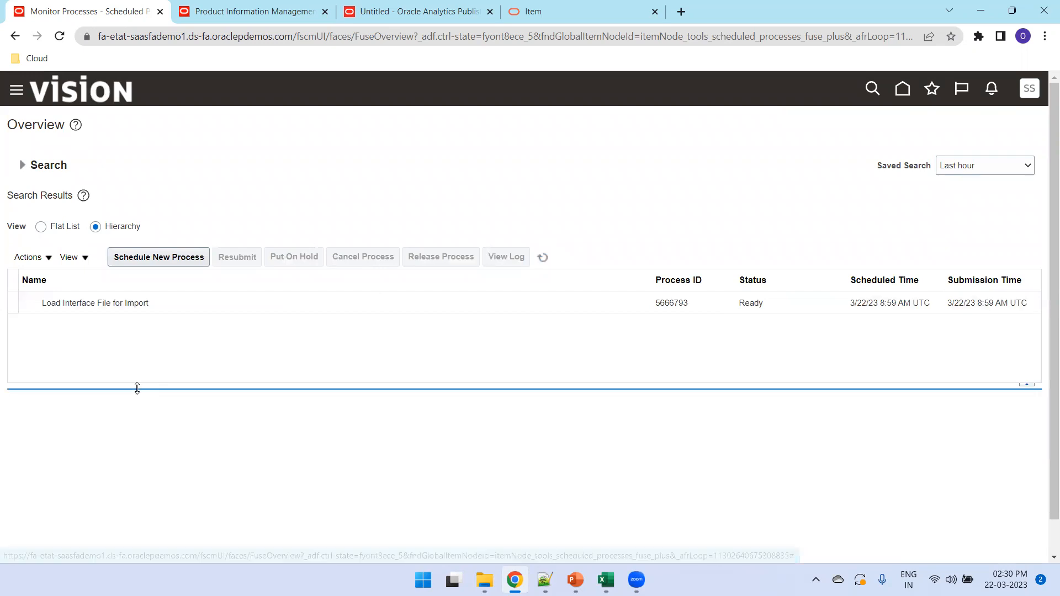
# Return to the flat list, make the results table taller and refresh the process statuses
pyautogui.click(41, 227)
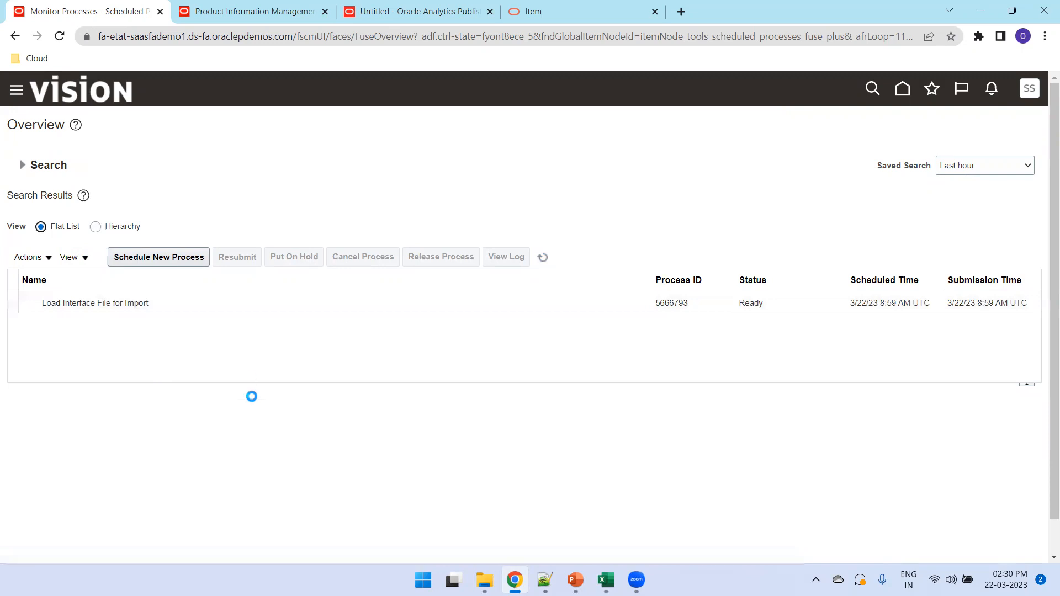
pyautogui.moveTo(252, 387); pyautogui.dragTo(256, 431)
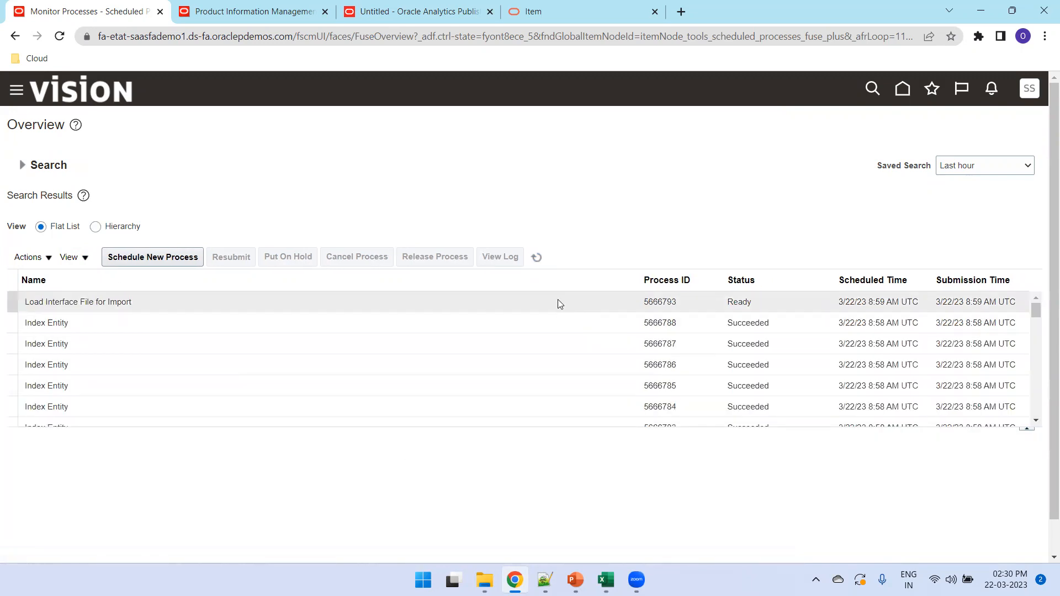
pyautogui.click(536, 256)
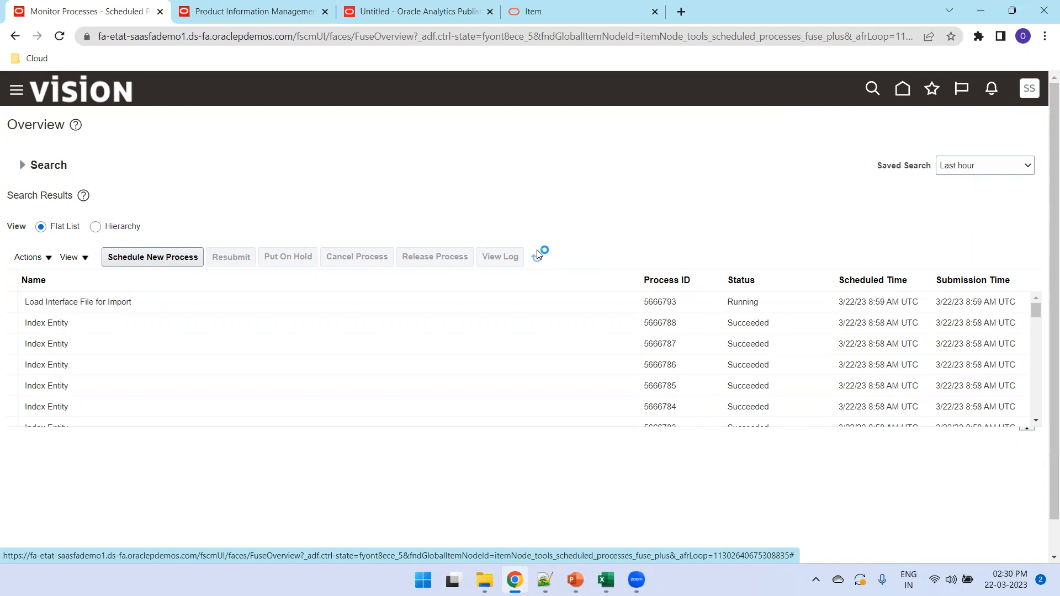
pyautogui.click(539, 255)
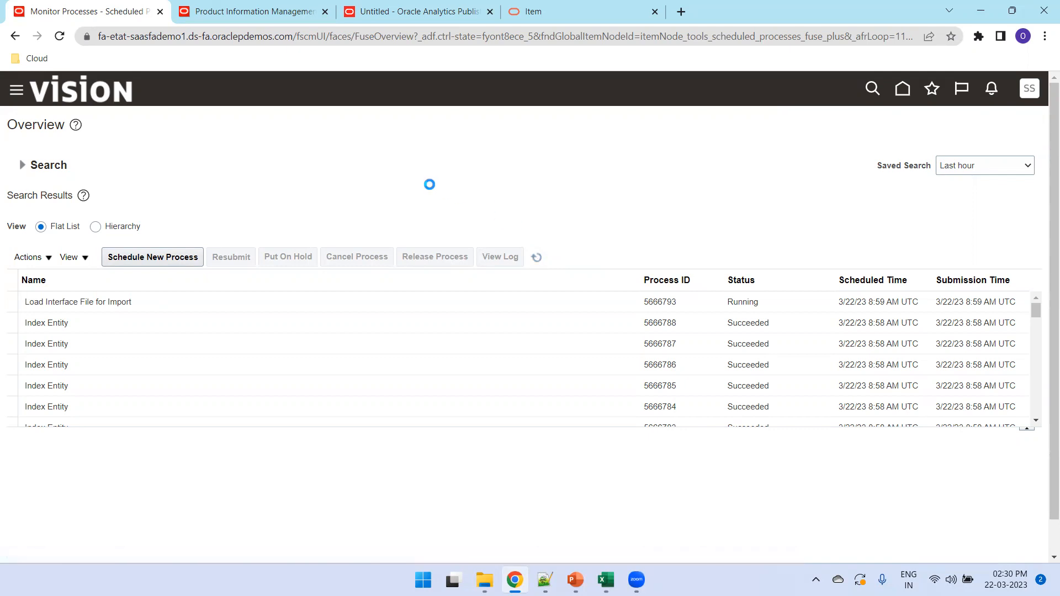
# Check Load Interface File for Import in the hierarchy view and shorten the results table
pyautogui.click(95, 227)
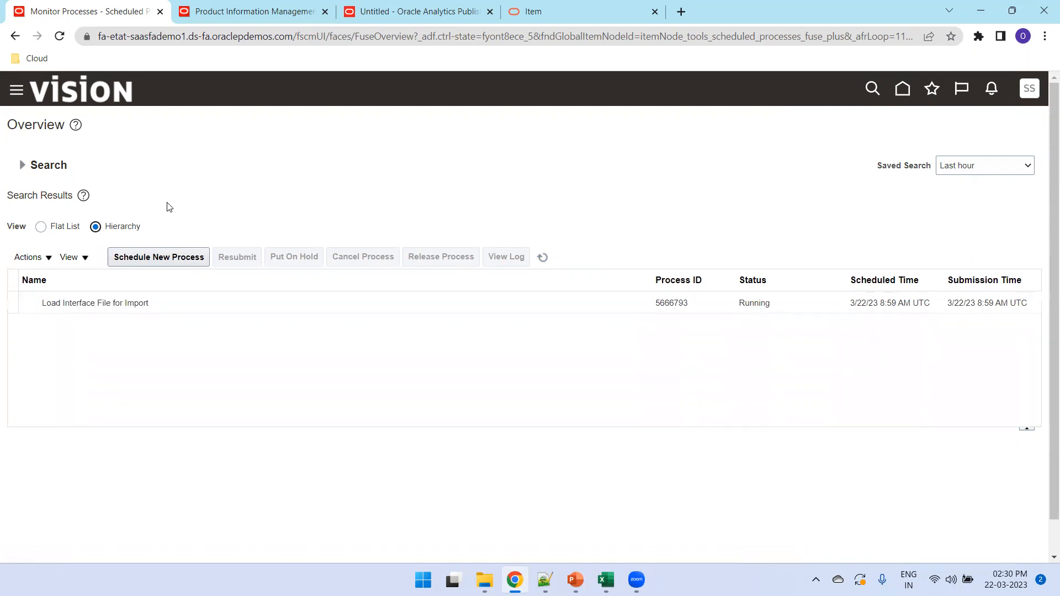
pyautogui.click(72, 298)
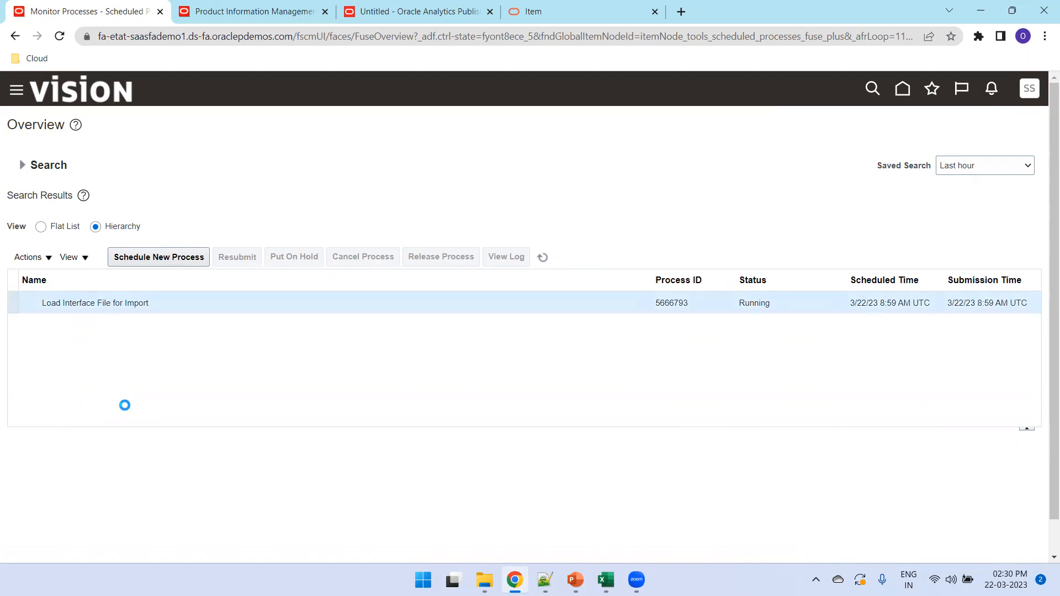
pyautogui.moveTo(137, 430); pyautogui.dragTo(140, 385)
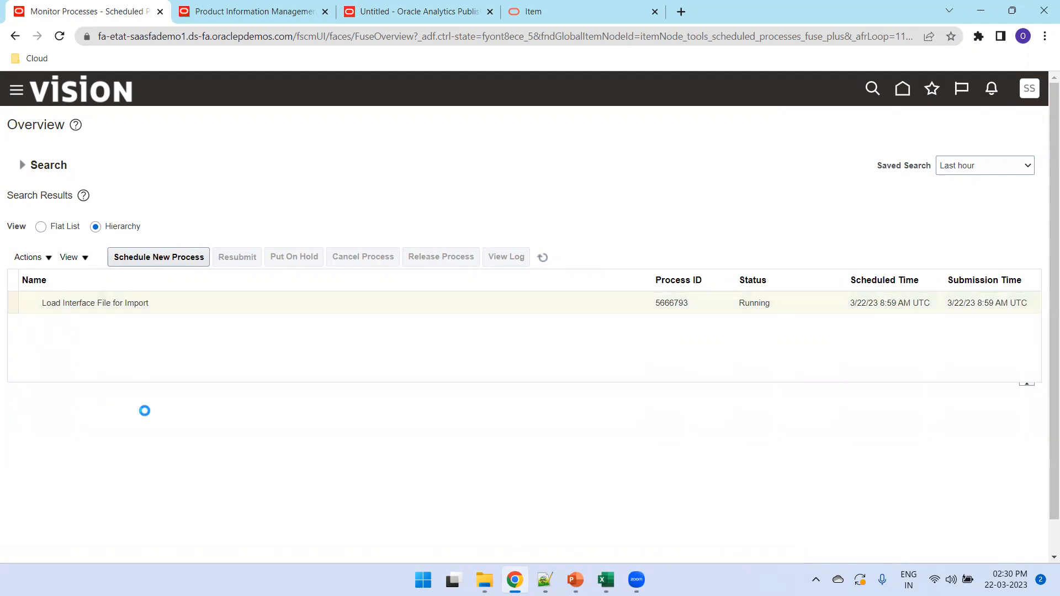
# Refresh the process statuses in the flat list and select the Load Interface File for Import row
pyautogui.click(41, 227)
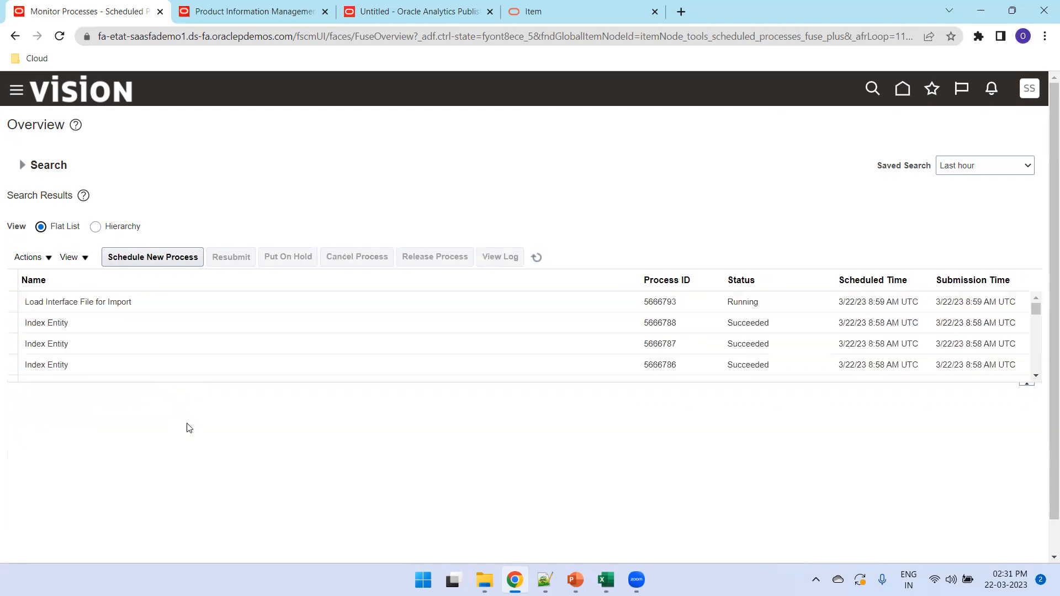
pyautogui.click(534, 256)
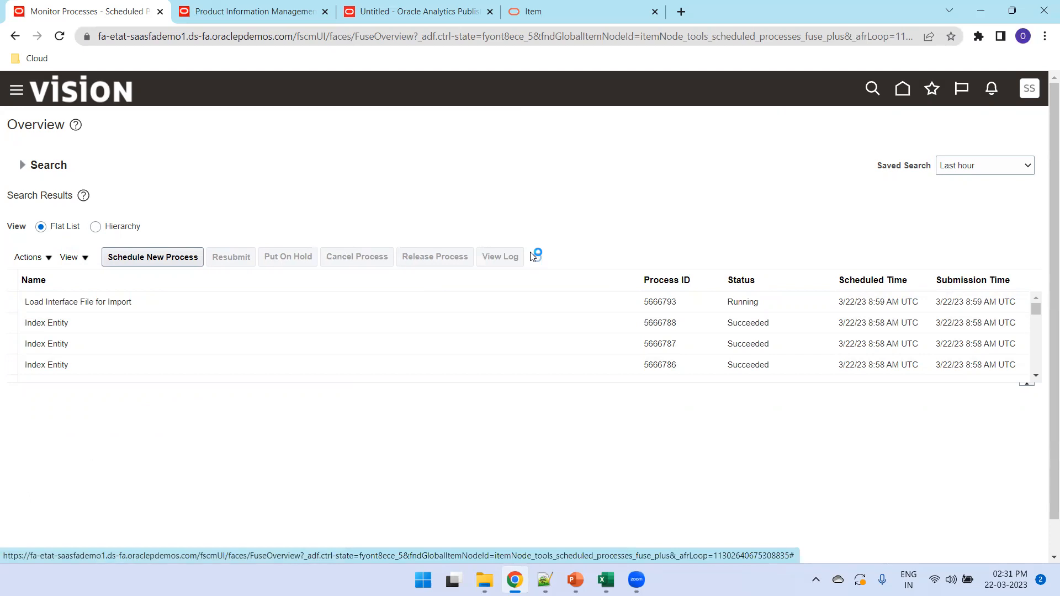
pyautogui.click(534, 257)
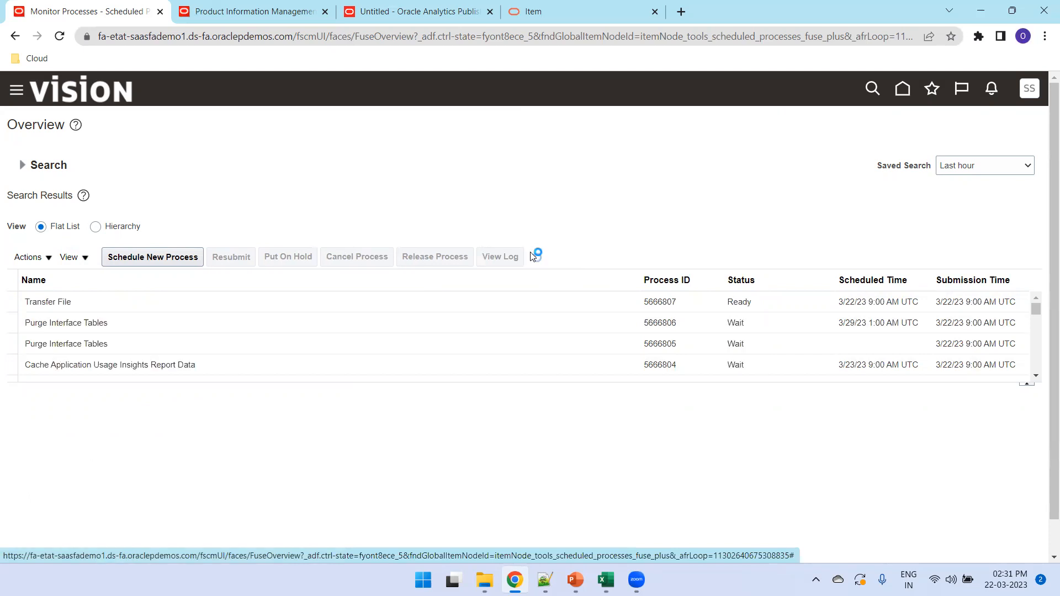
pyautogui.scroll(-2, 478, 325)
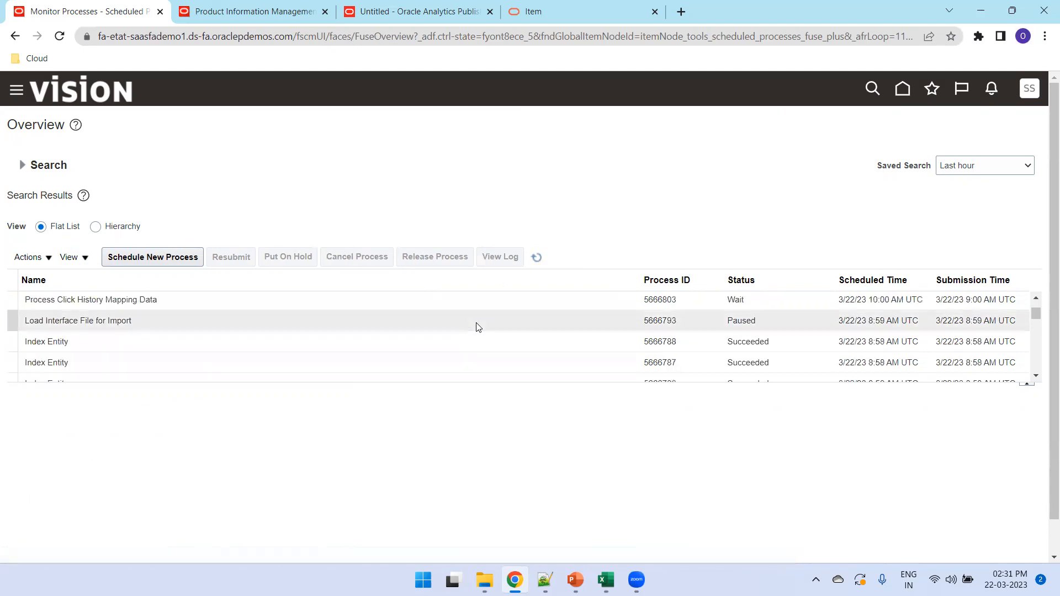
pyautogui.click(478, 326)
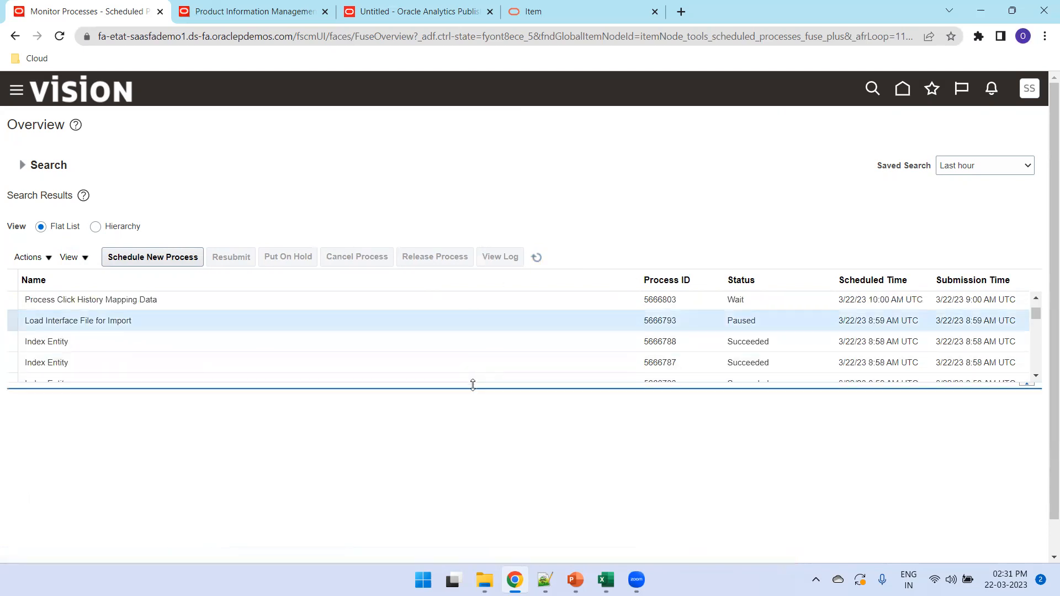
# Expand Load Interface File for Import in the hierarchy view and review the statuses of its child processes
pyautogui.click(95, 226)
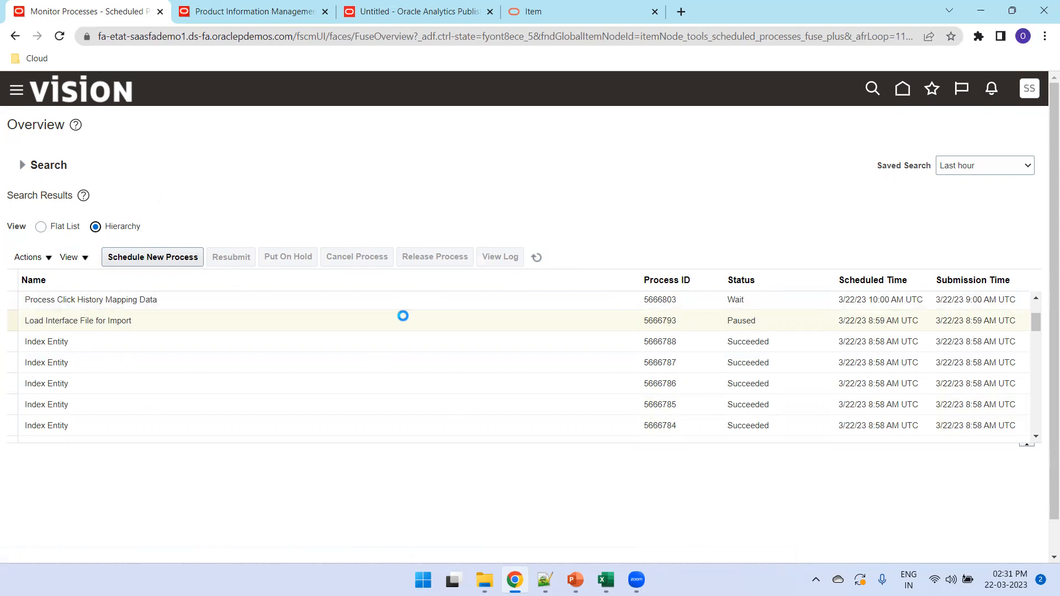
pyautogui.scroll(2, 403, 316)
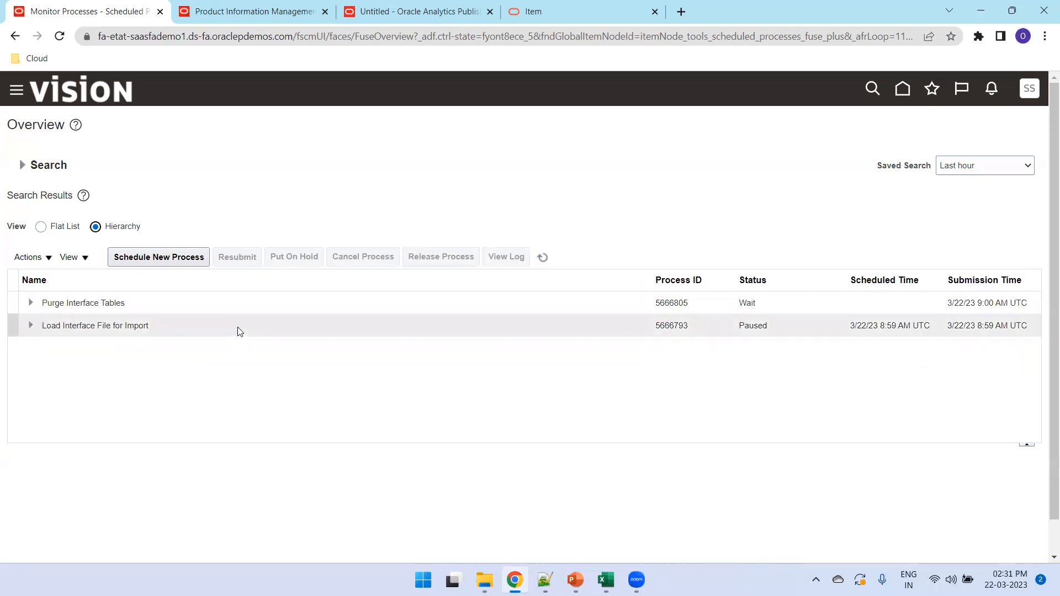
pyautogui.click(29, 327)
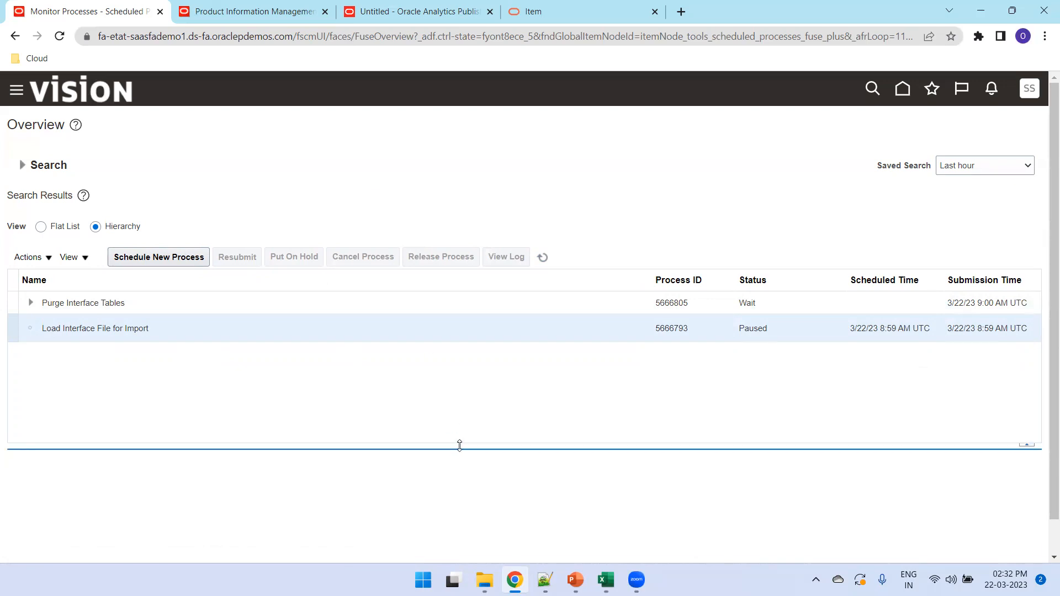
pyautogui.moveTo(462, 450); pyautogui.dragTo(459, 417)
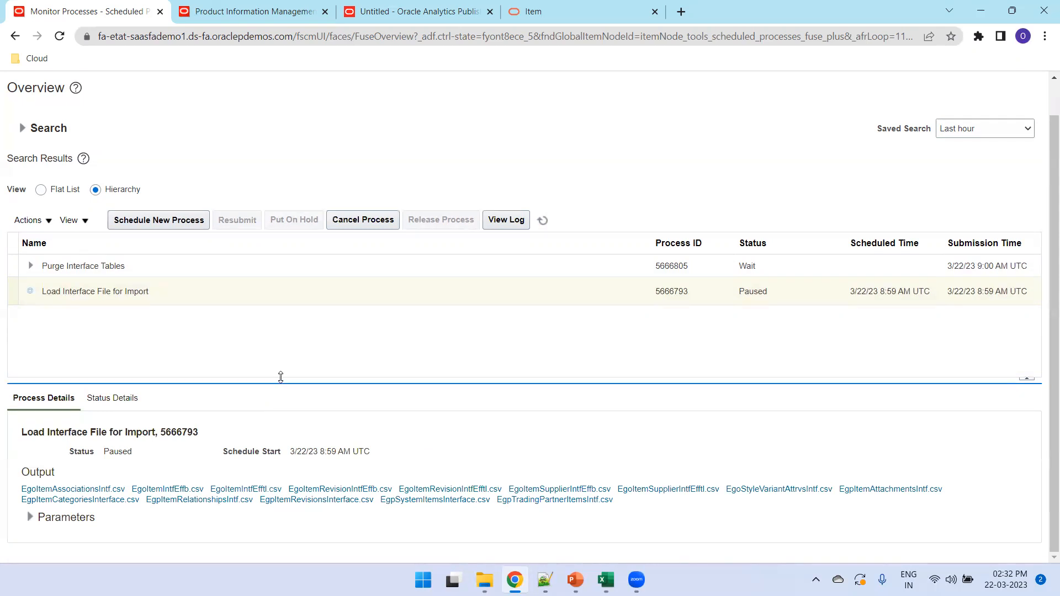
pyautogui.moveTo(281, 379); pyautogui.dragTo(282, 357)
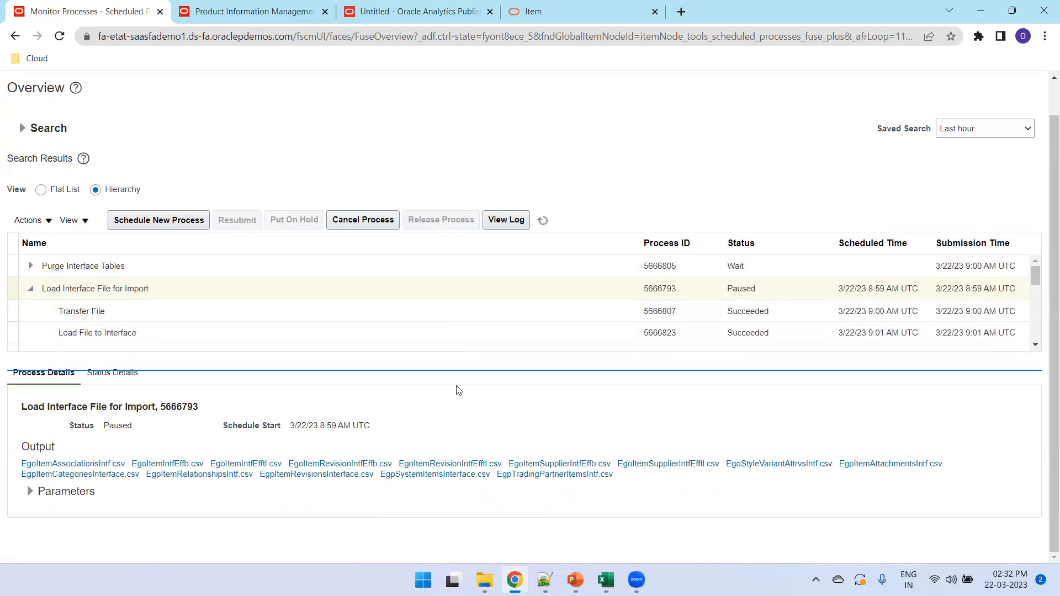
pyautogui.scroll(-5, 448, 349)
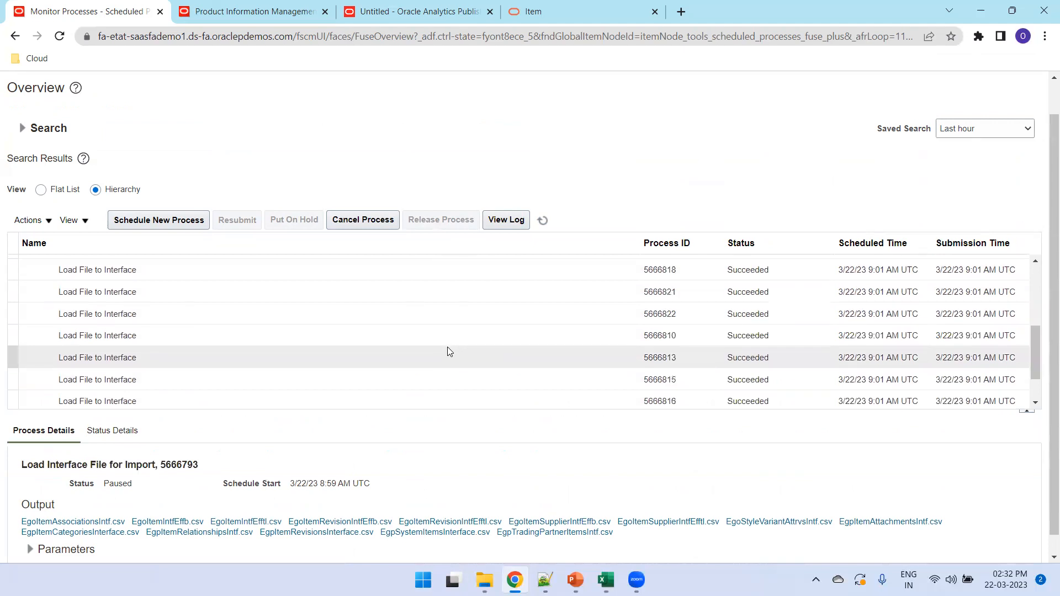
# Review the remaining Load File to Interface child processes in the hierarchy and refresh the process statuses
pyautogui.scroll(-1, 448, 351)
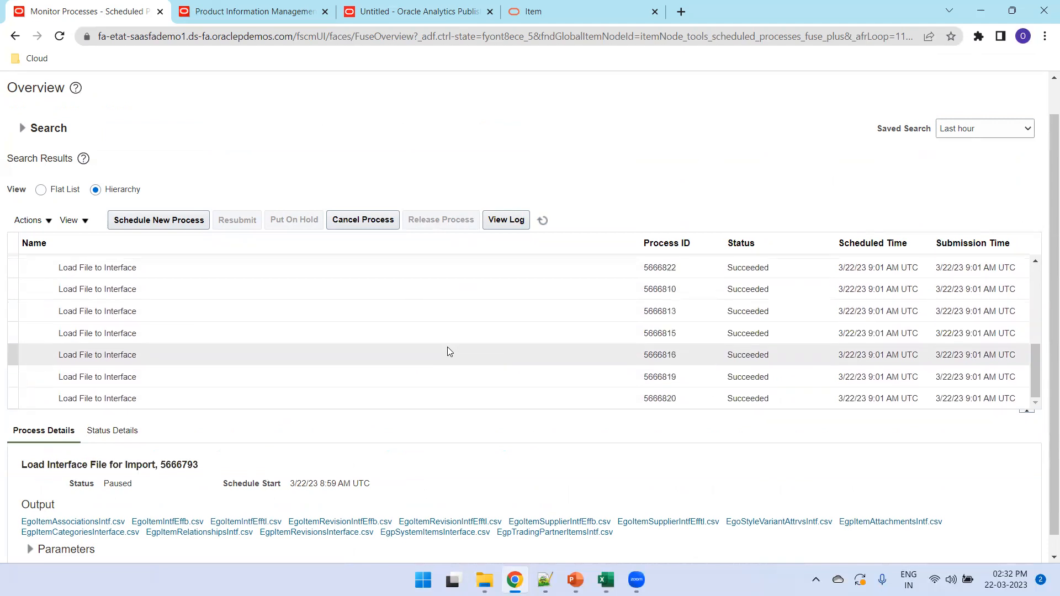
pyautogui.scroll(5, 449, 351)
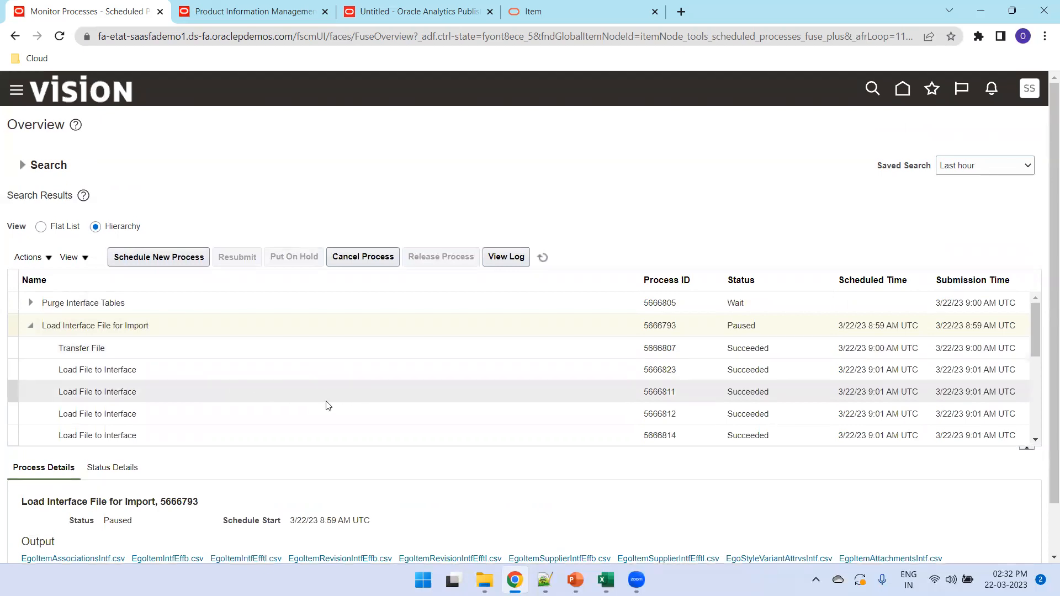
pyautogui.scroll(-3, 318, 401)
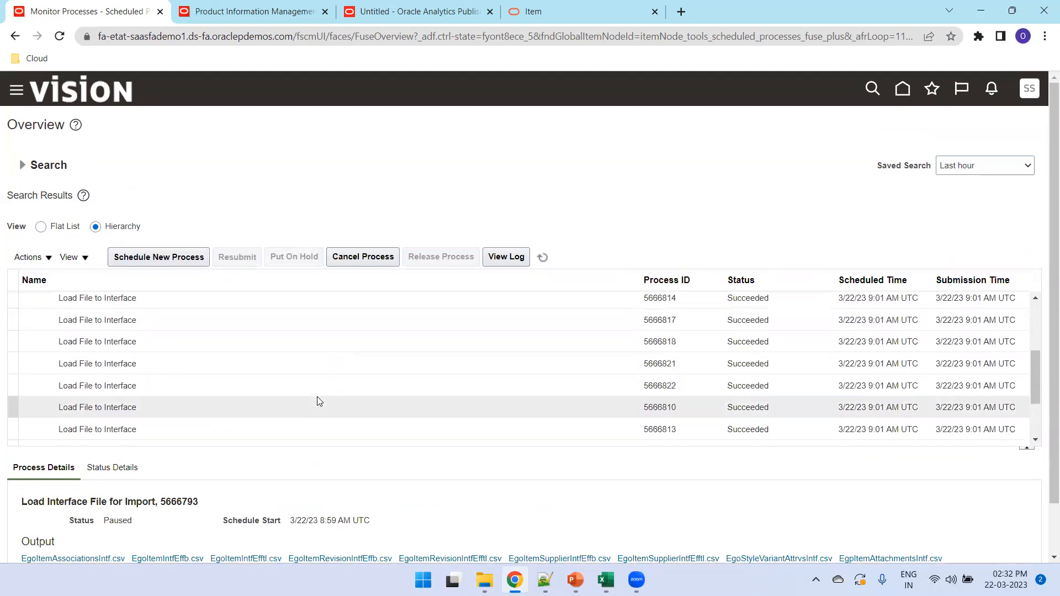
pyautogui.scroll(3, 317, 398)
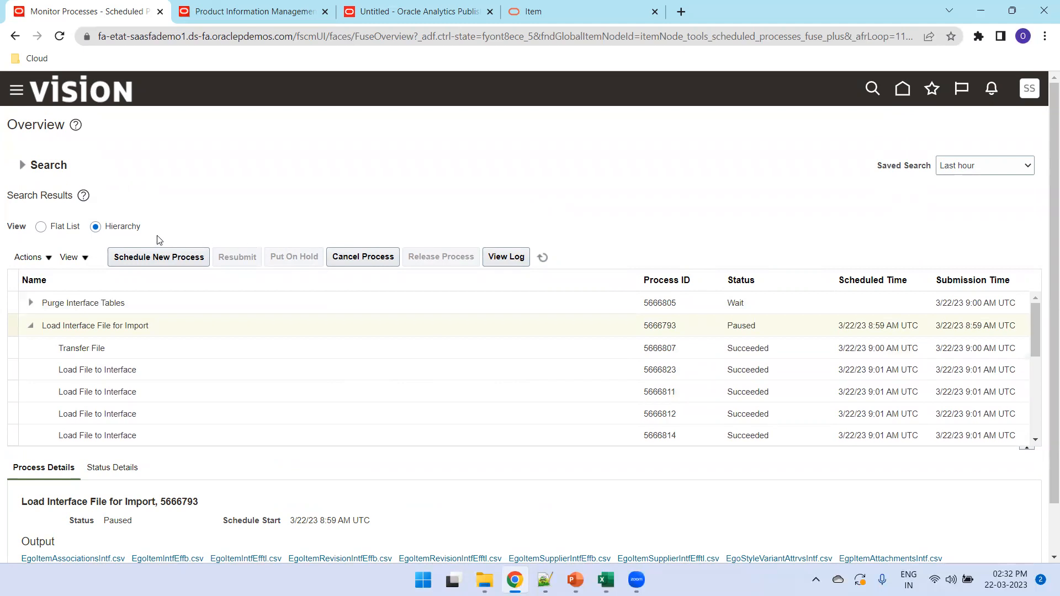
pyautogui.click(543, 259)
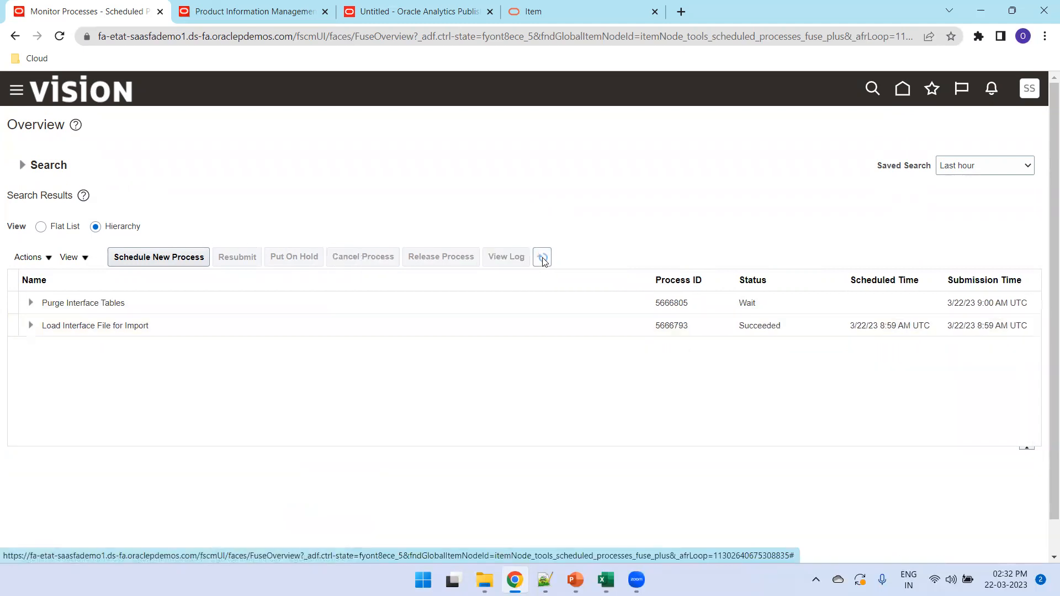
# Start scheduling a new process with the Item Import job and bring up its process details
pyautogui.click(170, 258)
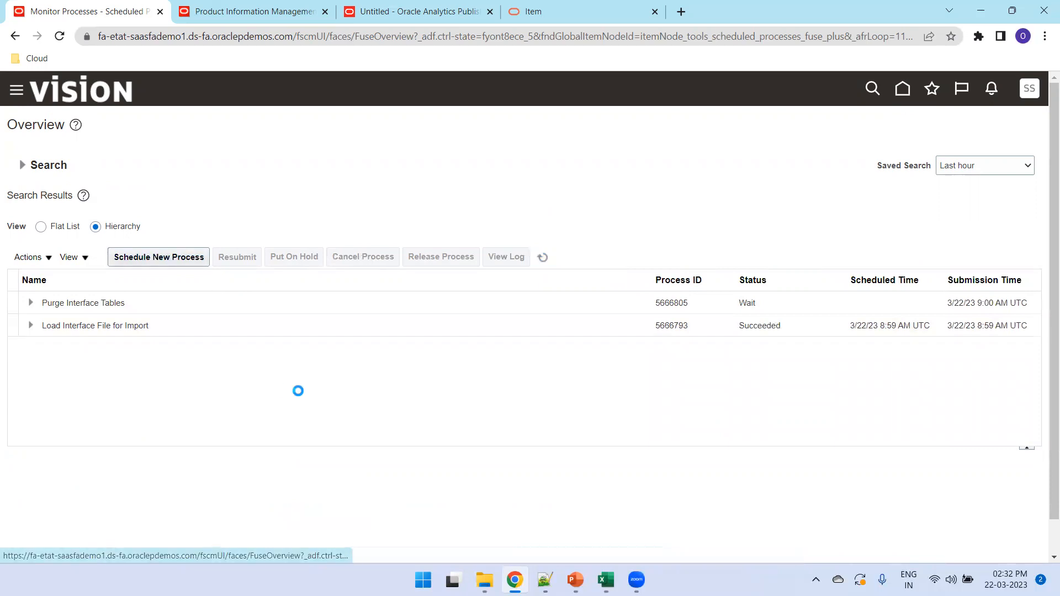
pyautogui.moveTo(424, 289); pyautogui.dragTo(247, 291)
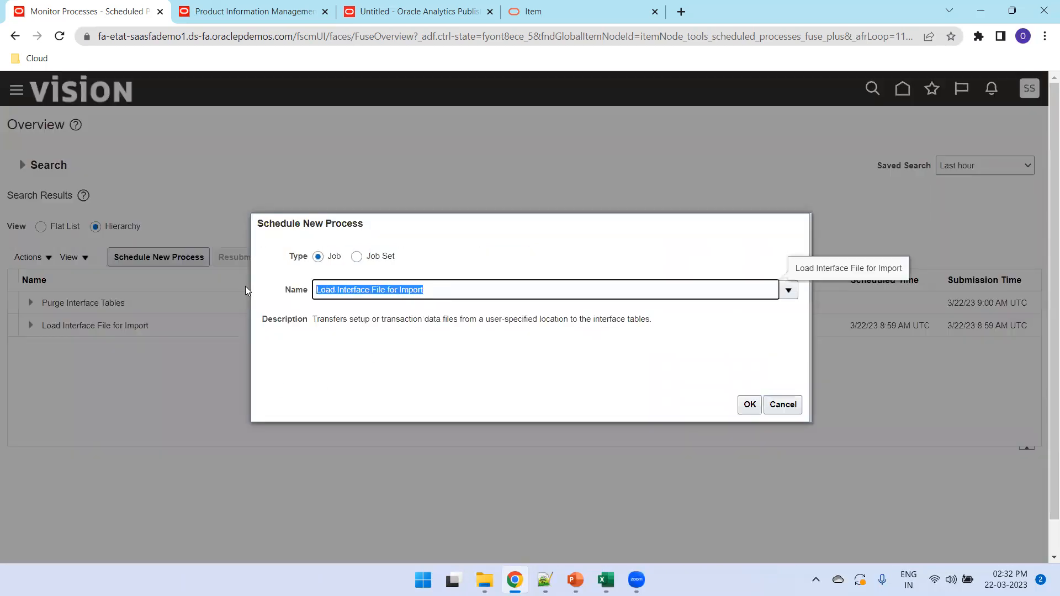
pyautogui.write('Item Import')
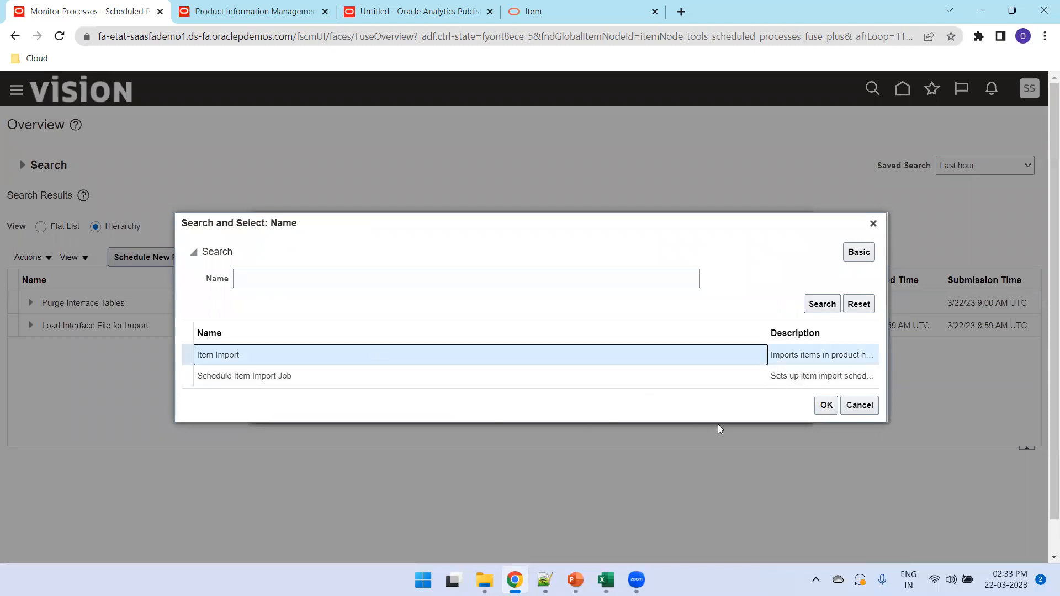
pyautogui.click(826, 406)
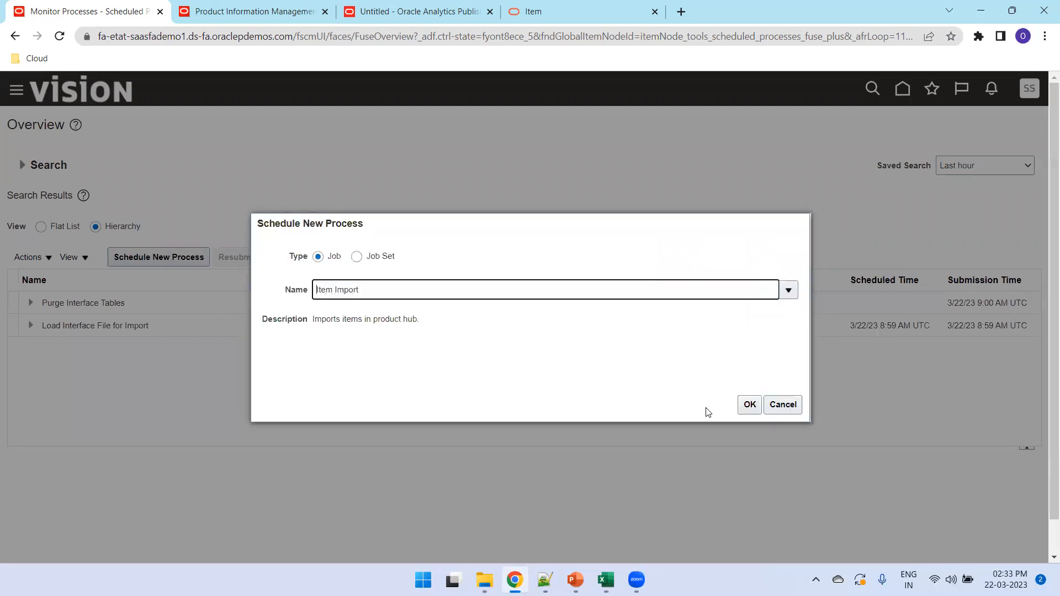
pyautogui.click(749, 406)
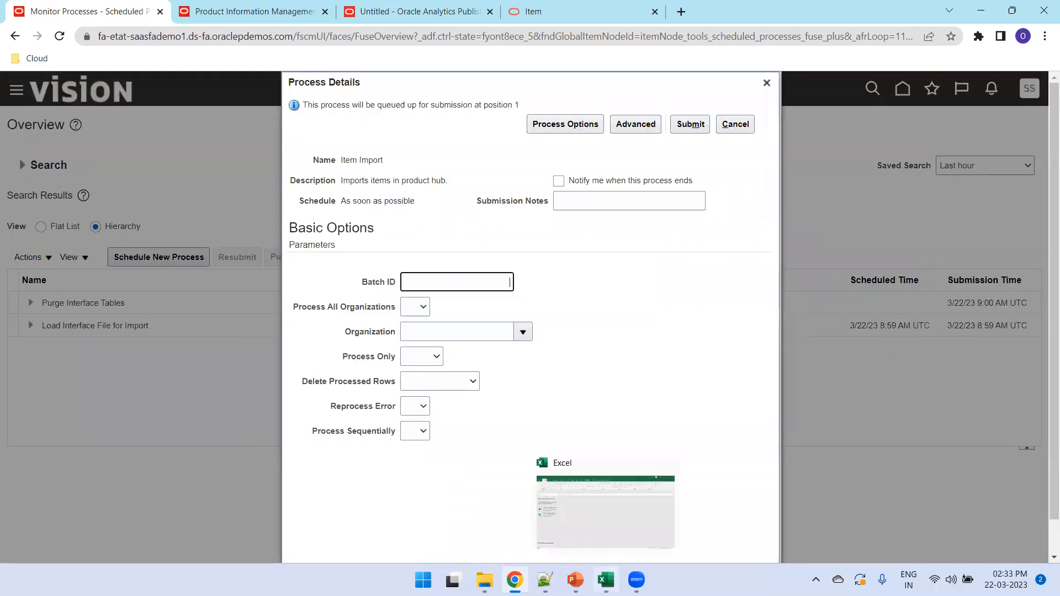
# Copy batch ID 2000 from the auto-recovered ItemImportTemplate workbook in Excel into the Item Import process's Batch ID parameter in the browser
pyautogui.click(605, 580)
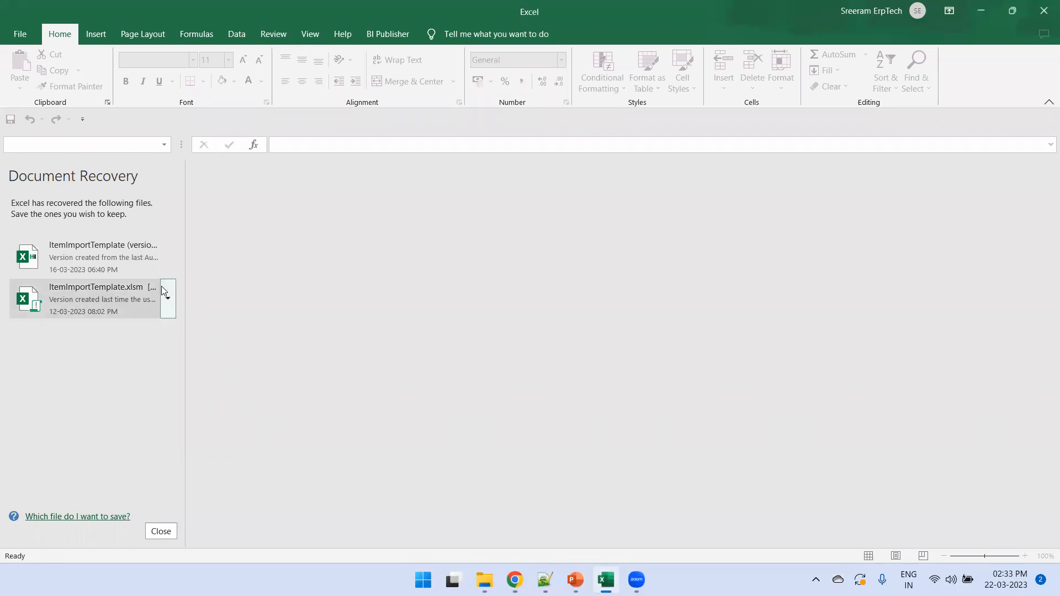
pyautogui.click(120, 268)
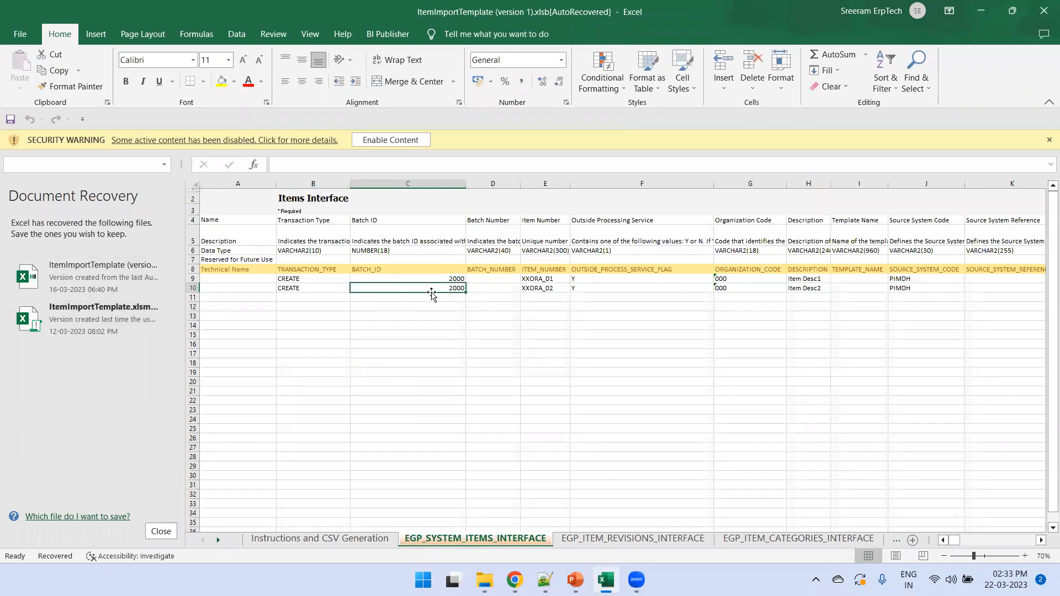
pyautogui.hotkey('ctrl', 'c')
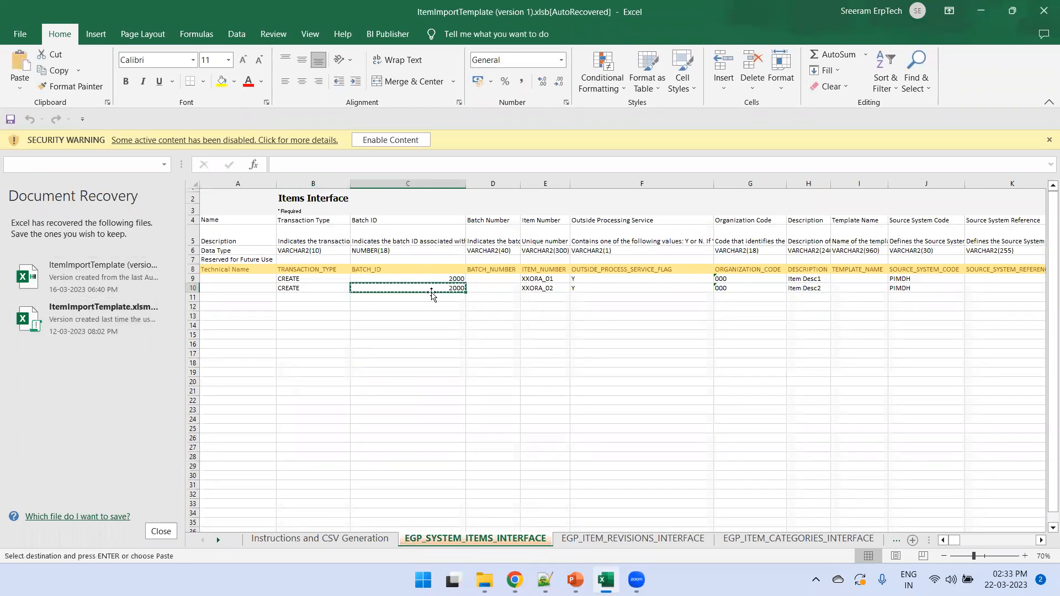
pyautogui.hotkey('alt', 'Tab')
pyautogui.hotkey('ctrl', 'v')
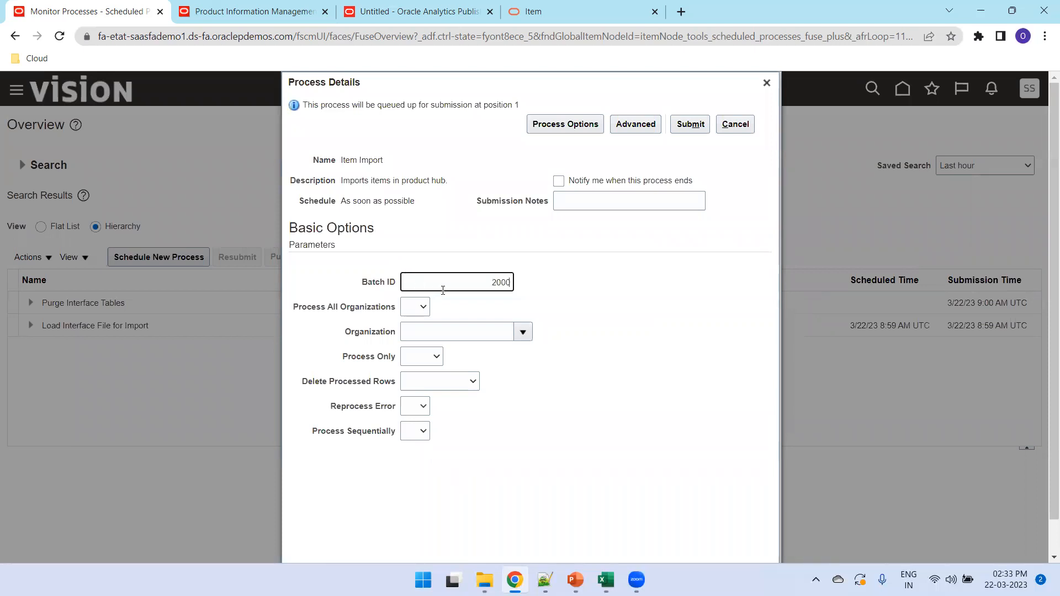
# Set Process All Organizations to Yes, submit the Item Import process and acknowledge the confirmation
pyautogui.click(423, 307)
pyautogui.click(411, 343)
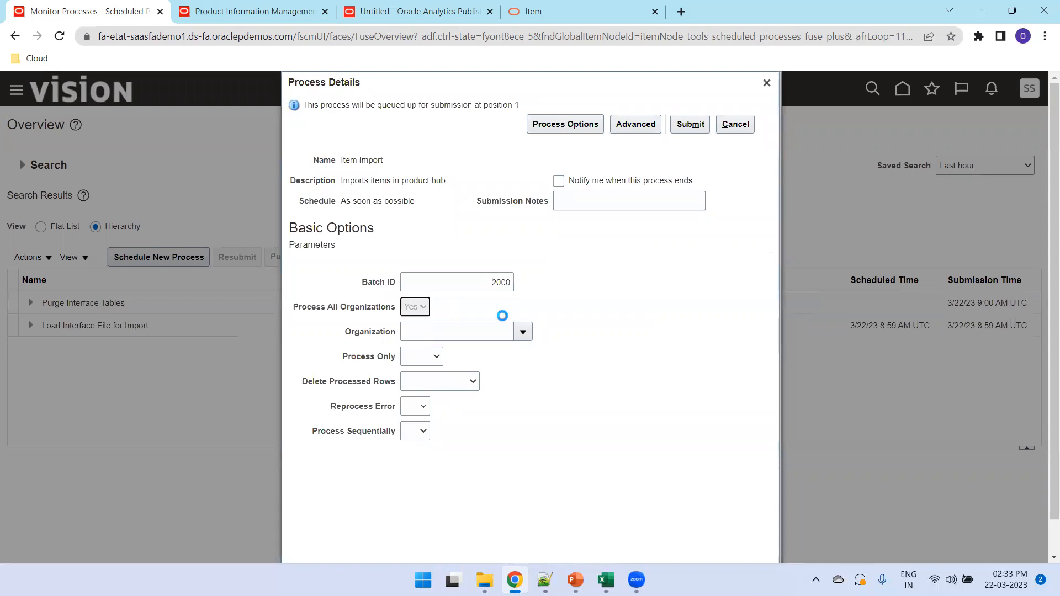
pyautogui.click(691, 124)
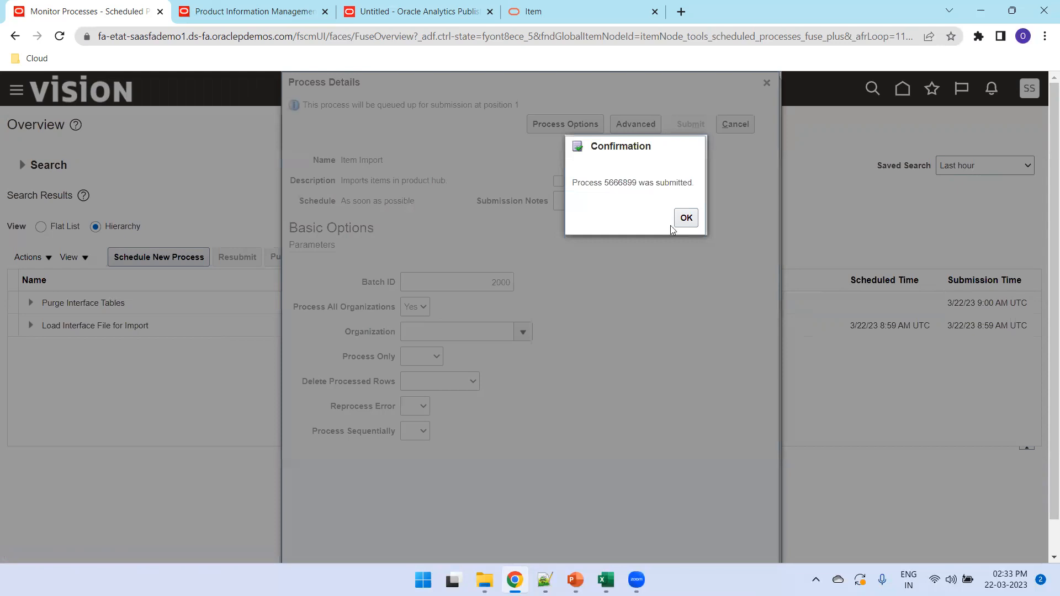
pyautogui.click(686, 218)
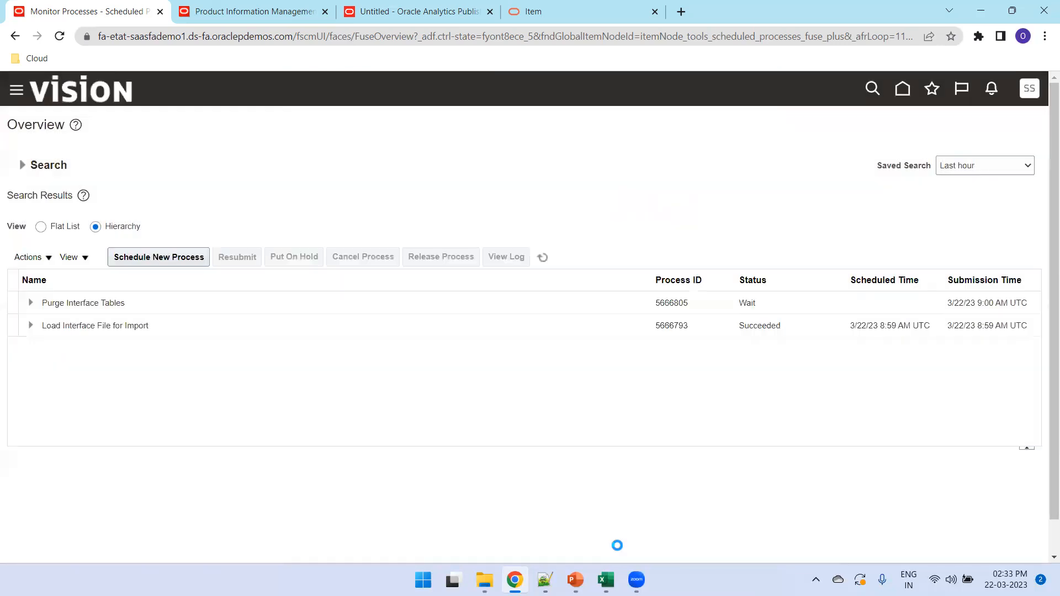
# Refresh the process list repeatedly to monitor Item Import, briefly viewing the item template in Excel before returning to the browser
pyautogui.click(541, 261)
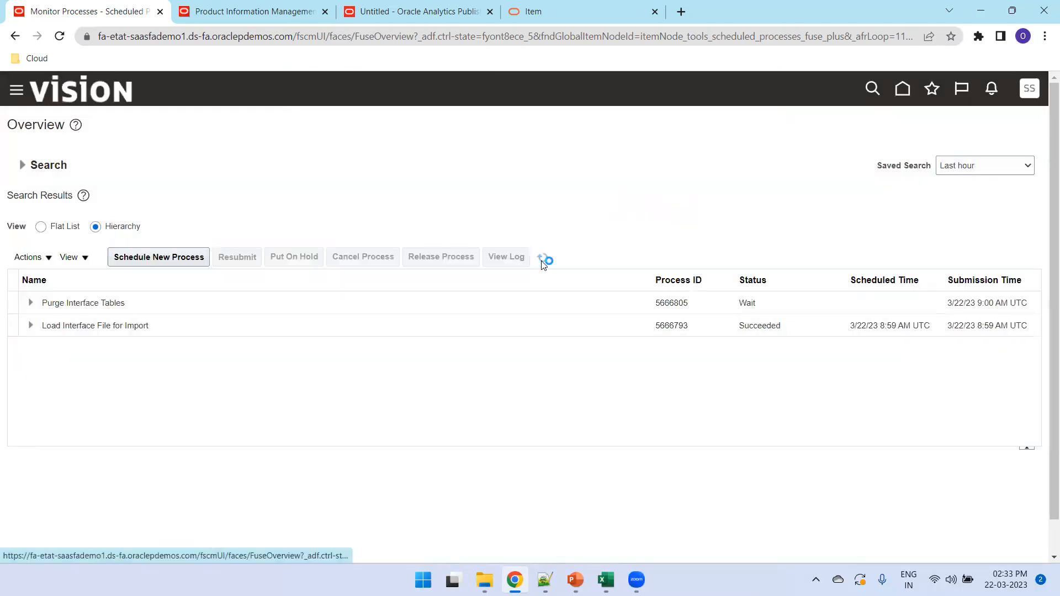
pyautogui.click(542, 261)
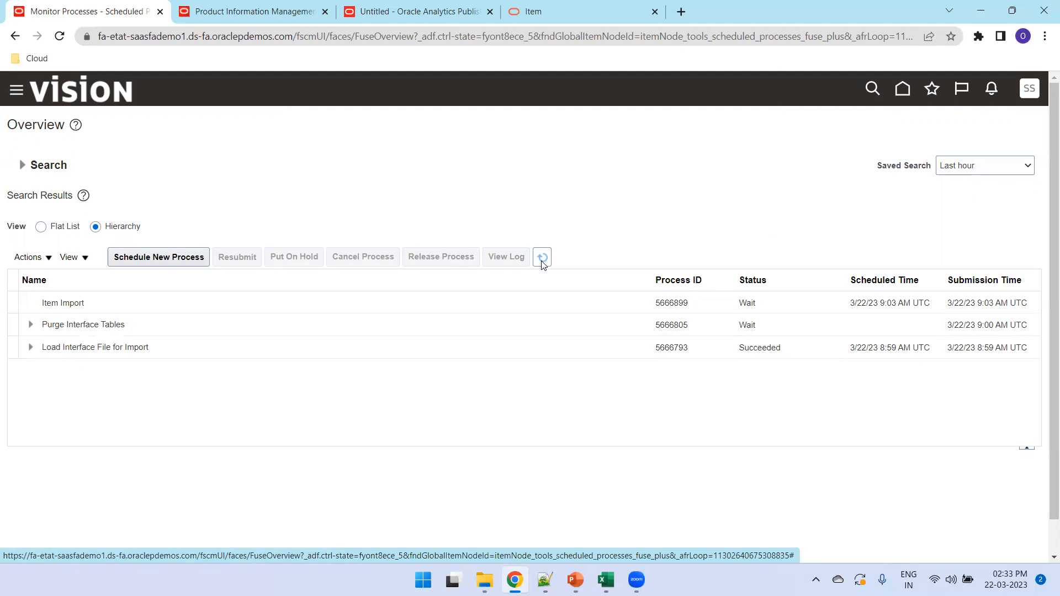
pyautogui.click(542, 261)
pyautogui.click(623, 519)
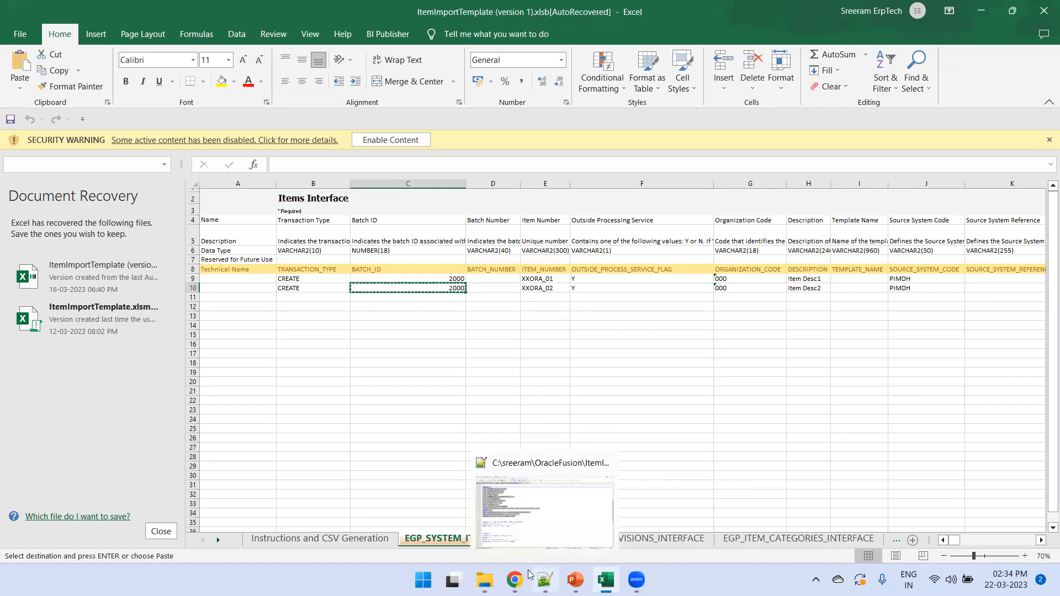
pyautogui.click(515, 580)
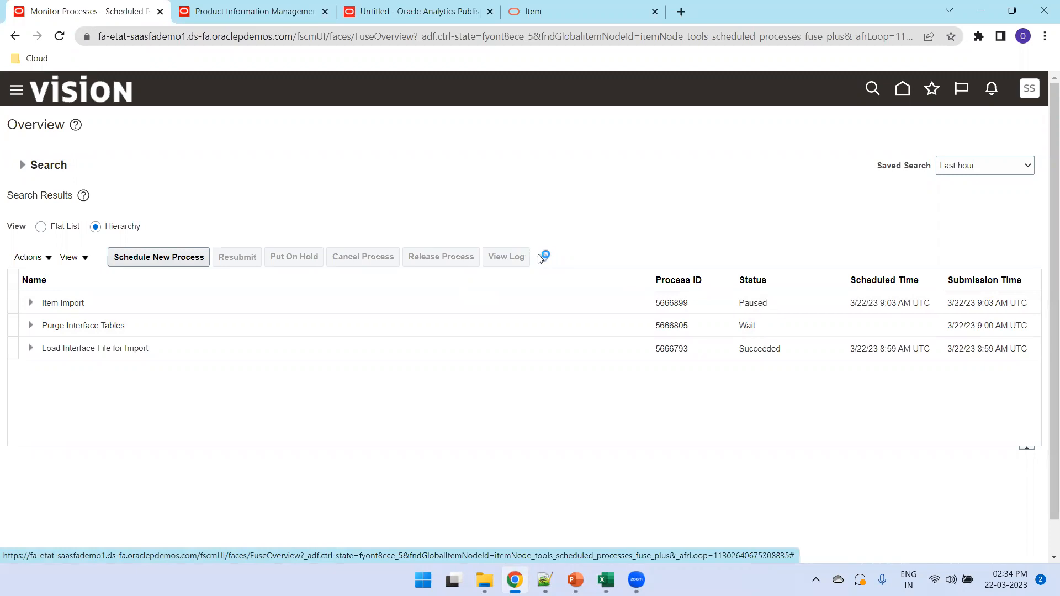
# Expand Item Import in the hierarchy to check its child processes, refreshing the statuses before and after
pyautogui.click(540, 257)
pyautogui.click(32, 305)
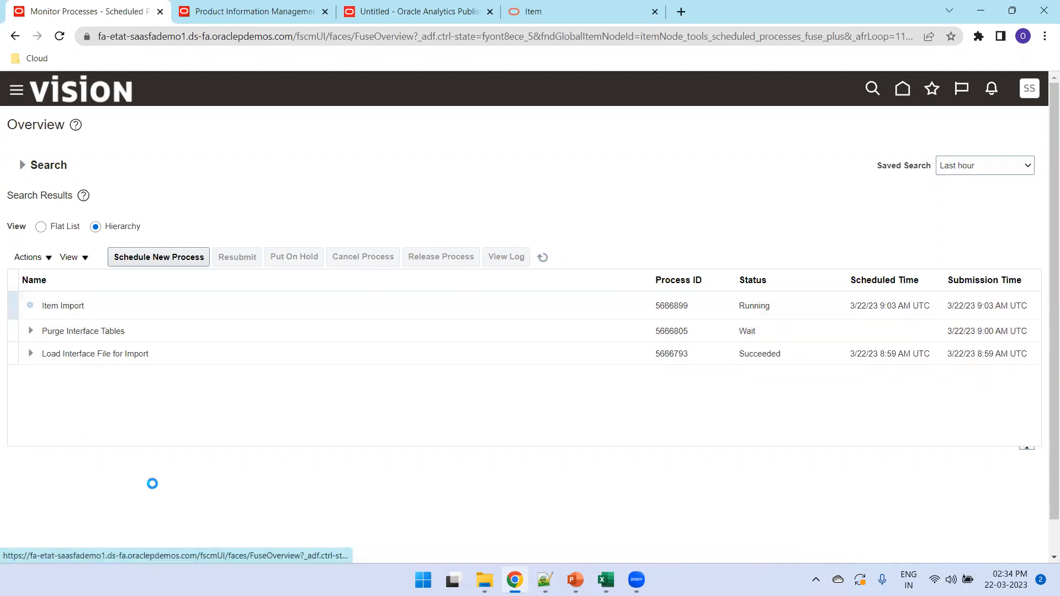
pyautogui.click(543, 258)
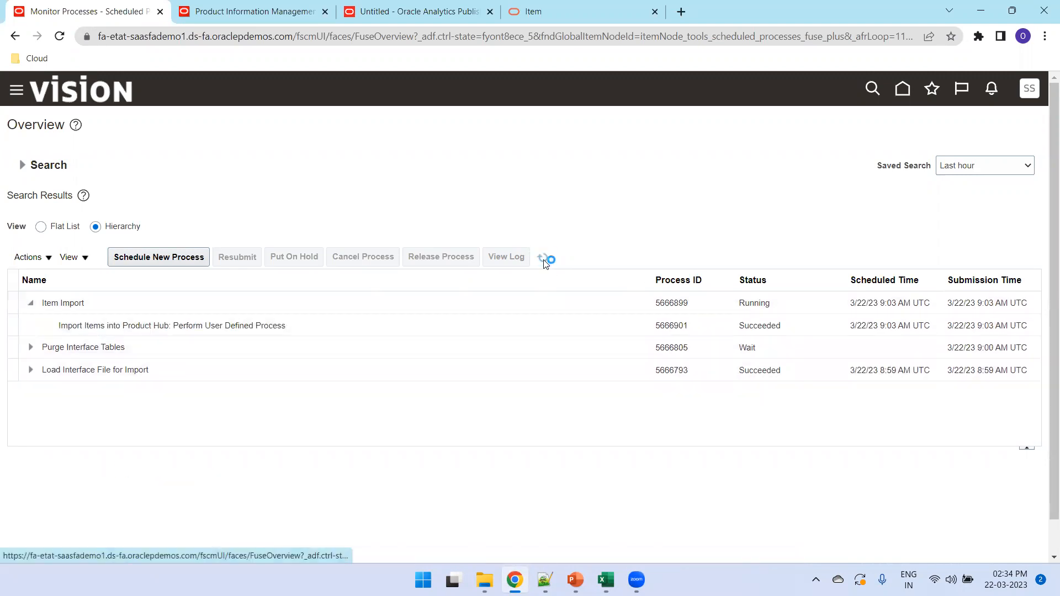
# Open Manage Items in Product Information Management and search for item XXORA_02, copying its number from the Excel template
pyautogui.click(261, 17)
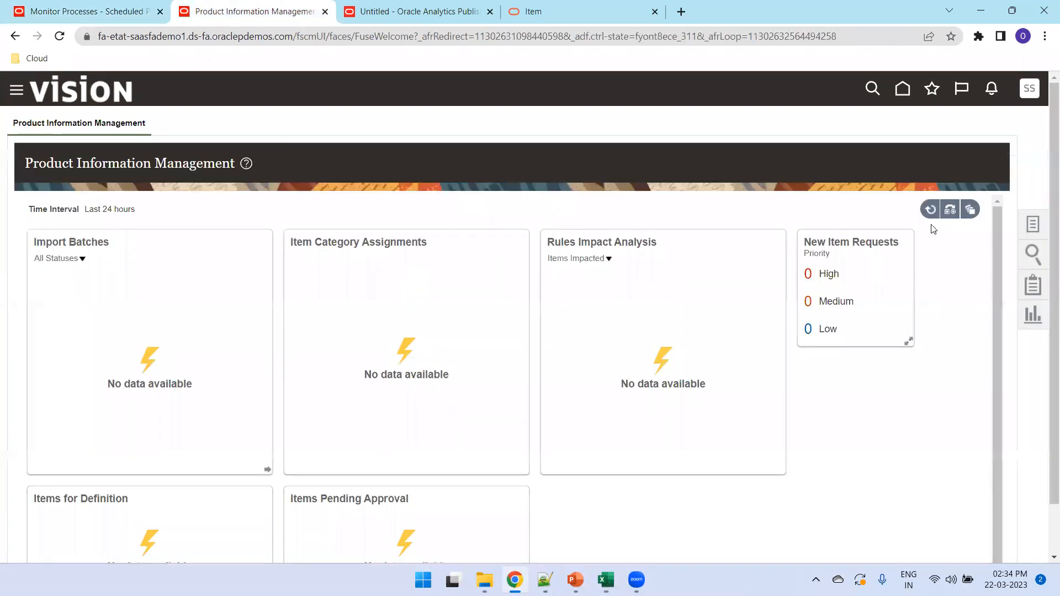
pyautogui.click(1034, 226)
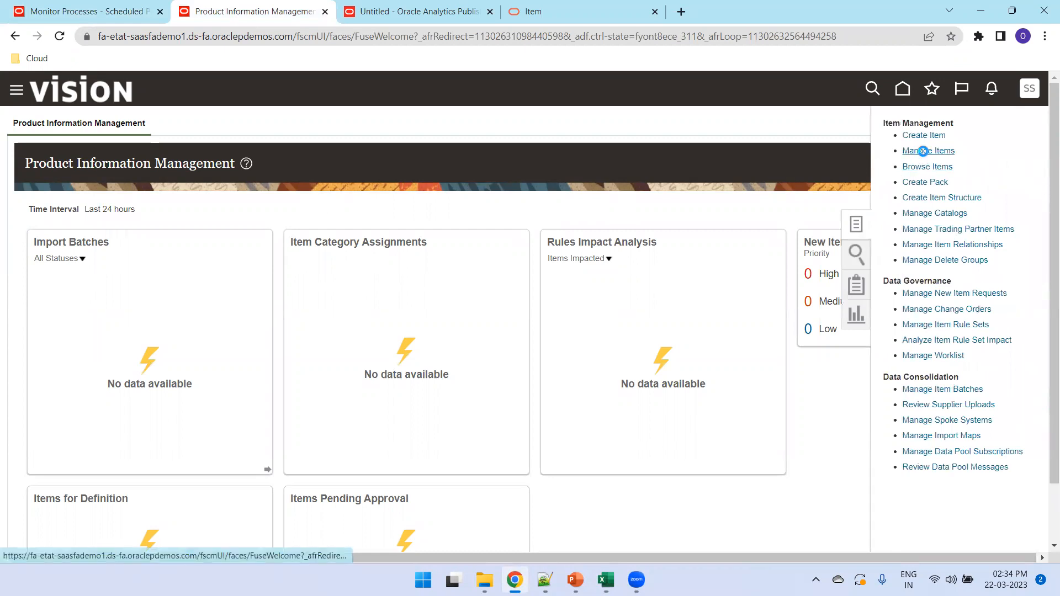
pyautogui.click(606, 580)
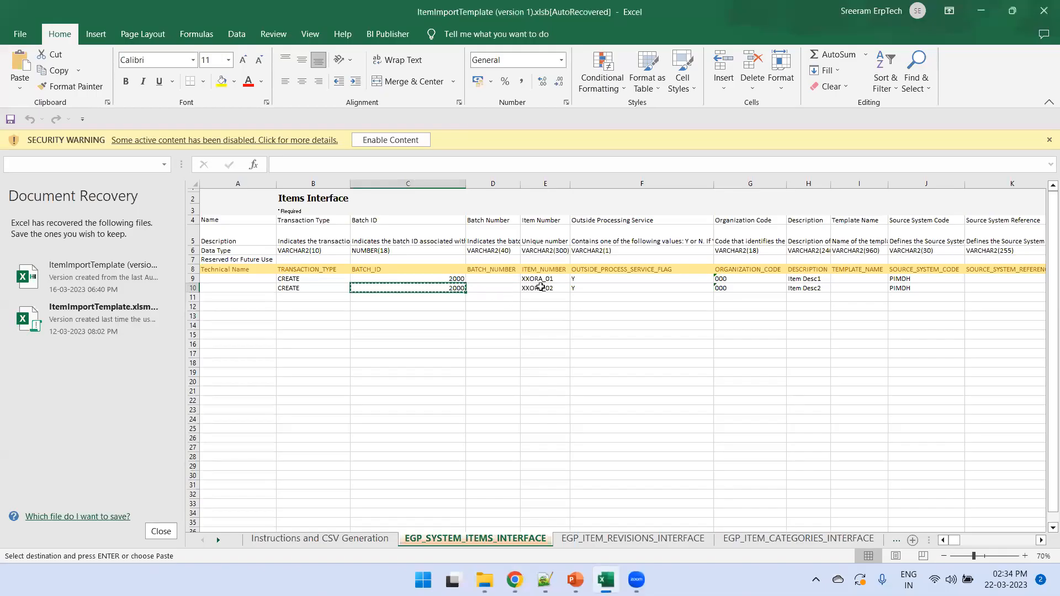
pyautogui.click(545, 288)
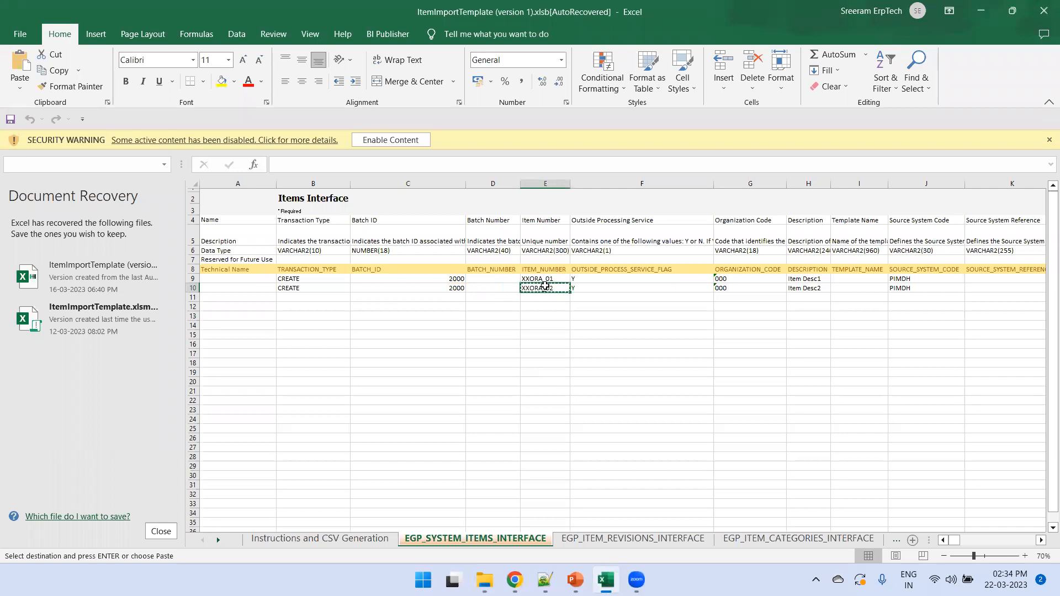
pyautogui.hotkey('alt', 'Tab')
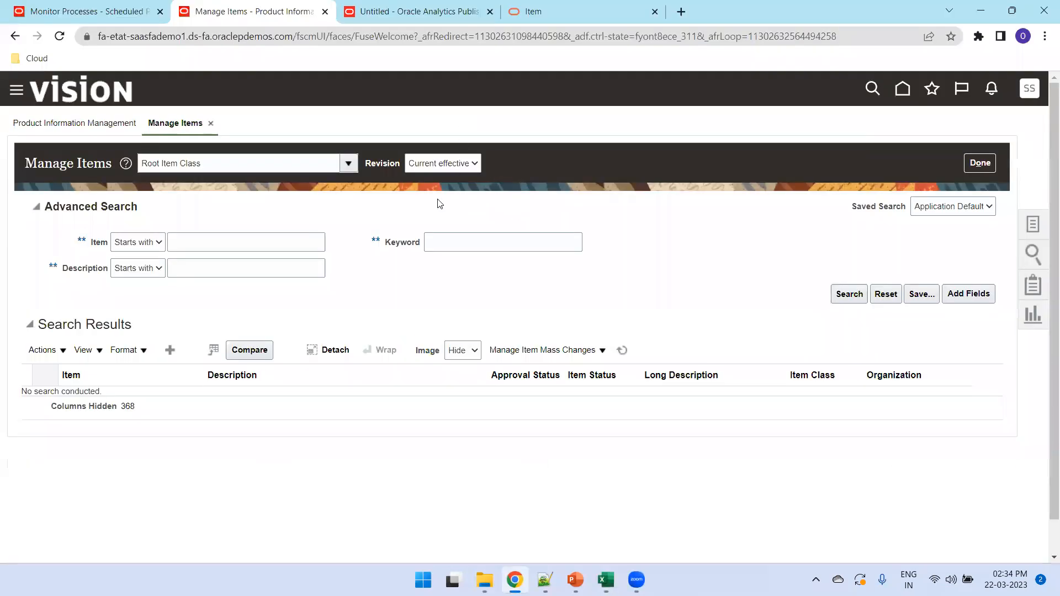
pyautogui.click(277, 240)
pyautogui.hotkey('ctrl', 'v')
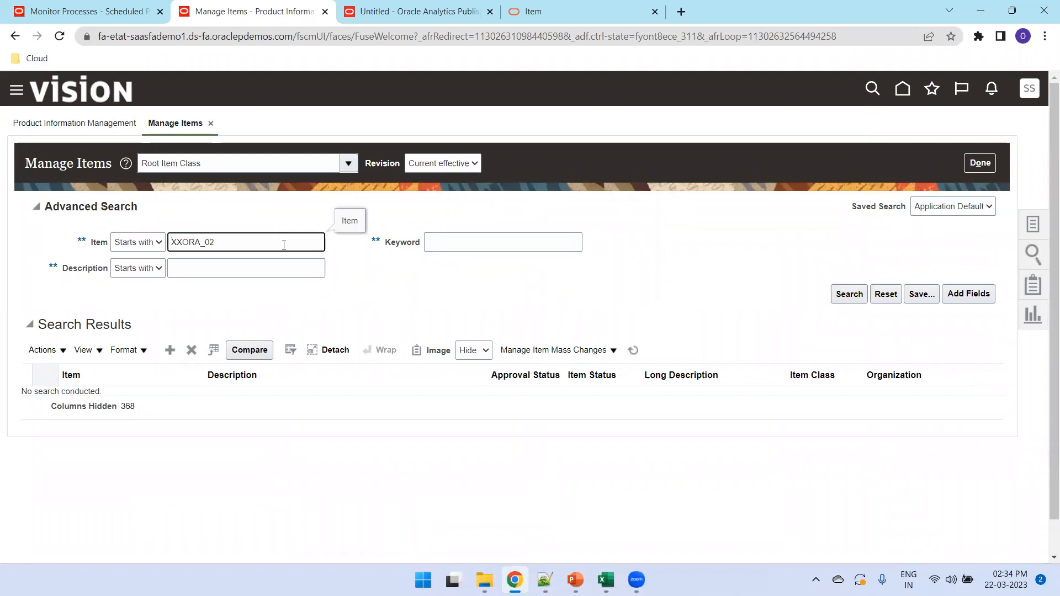
pyautogui.click(848, 295)
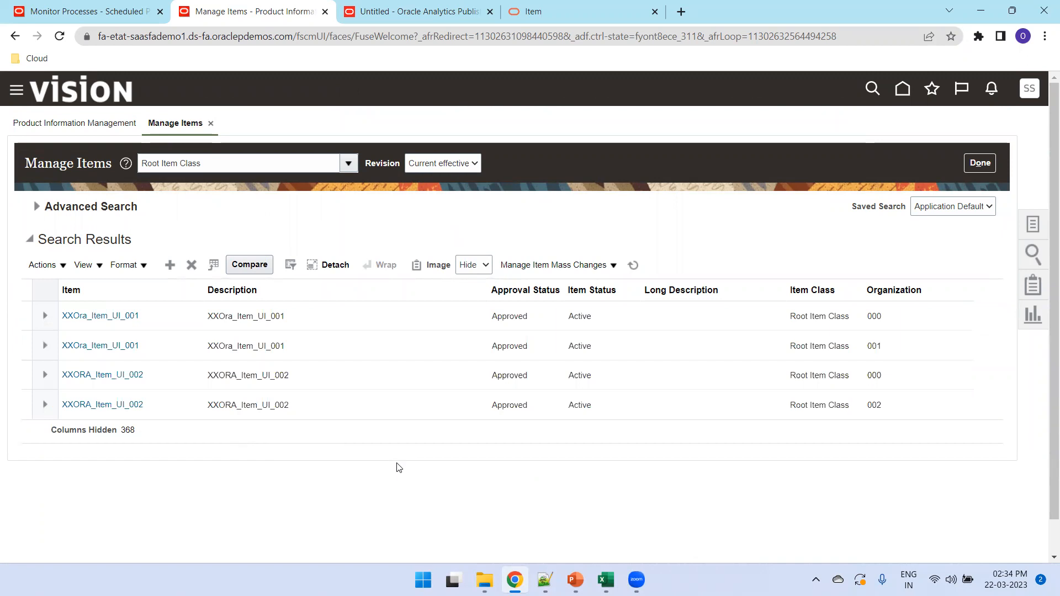
# Return to the scheduled processes, refresh the statuses and view the details of the newest Perform Access Extension and Predefined Rules Processing for Objects process
pyautogui.click(82, 11)
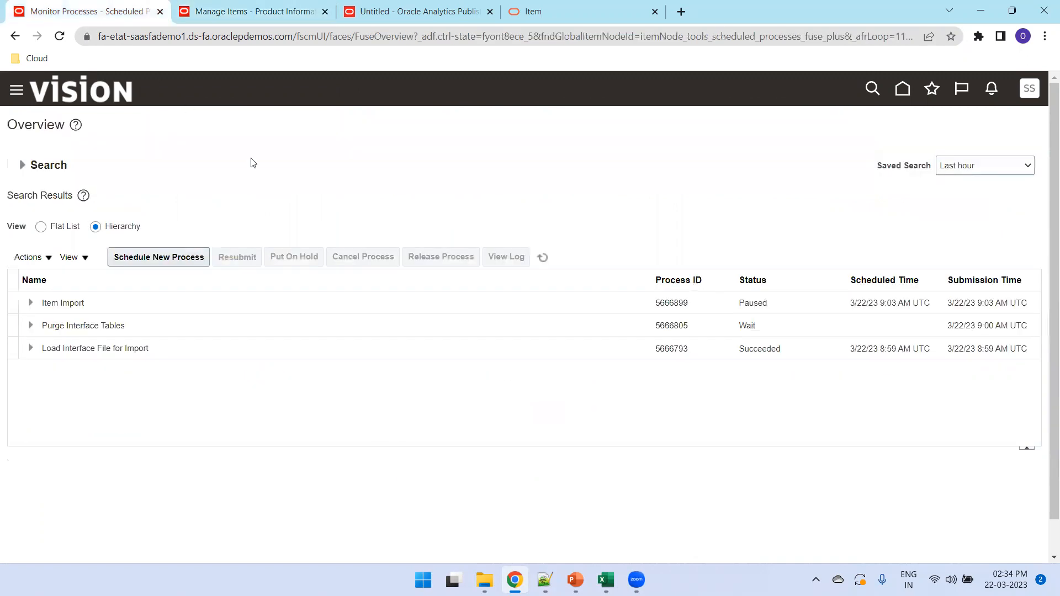
pyautogui.click(544, 257)
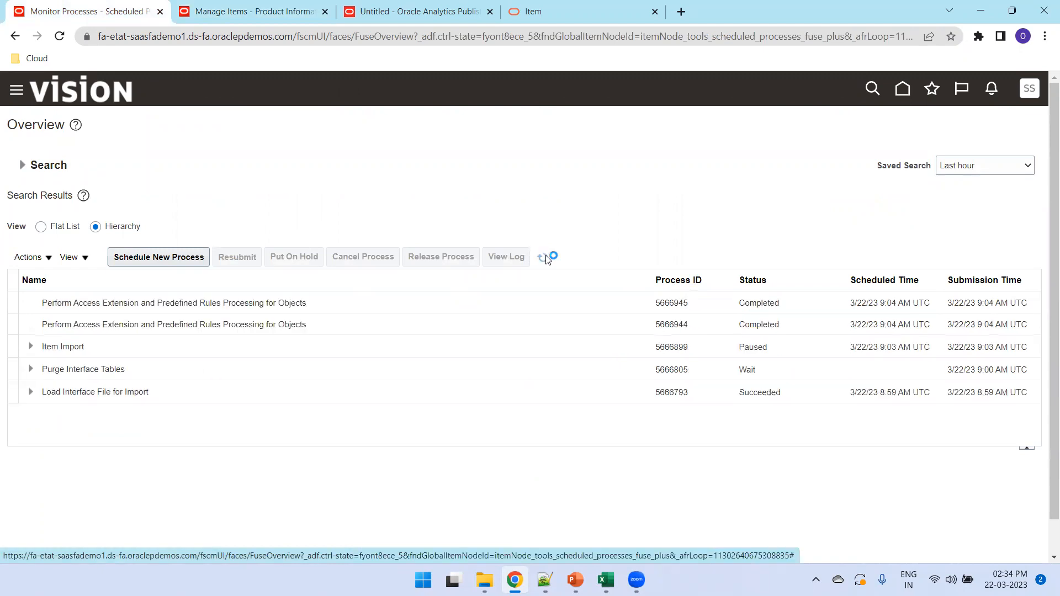
pyautogui.click(625, 300)
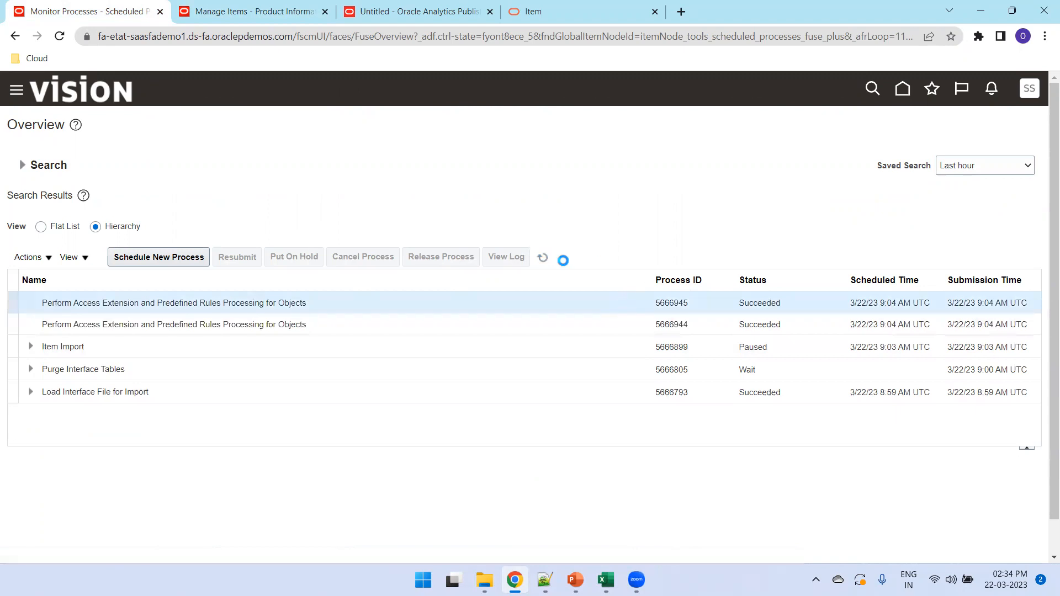
pyautogui.click(545, 260)
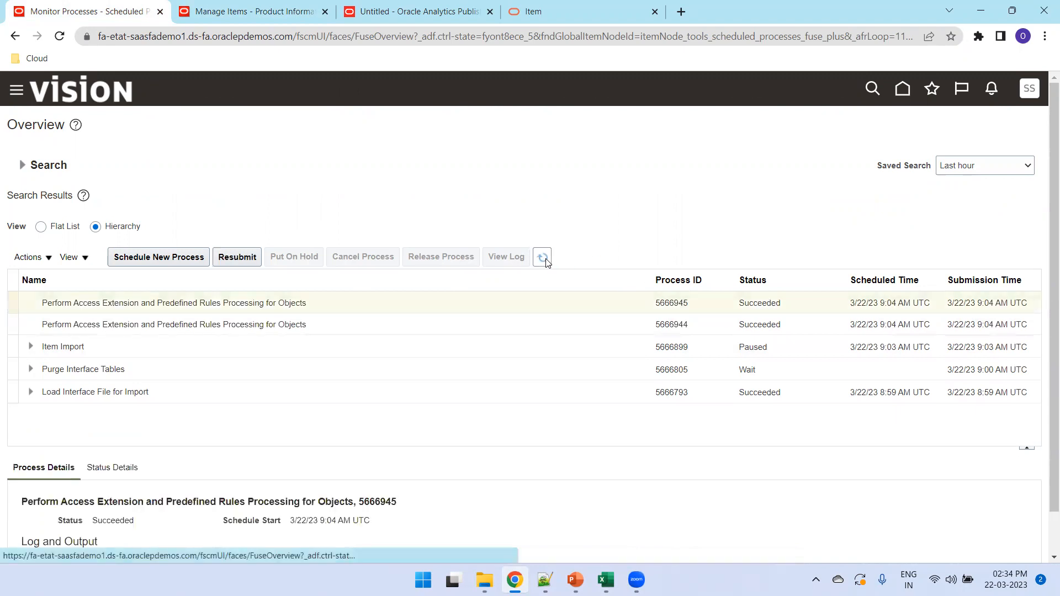
pyautogui.click(545, 260)
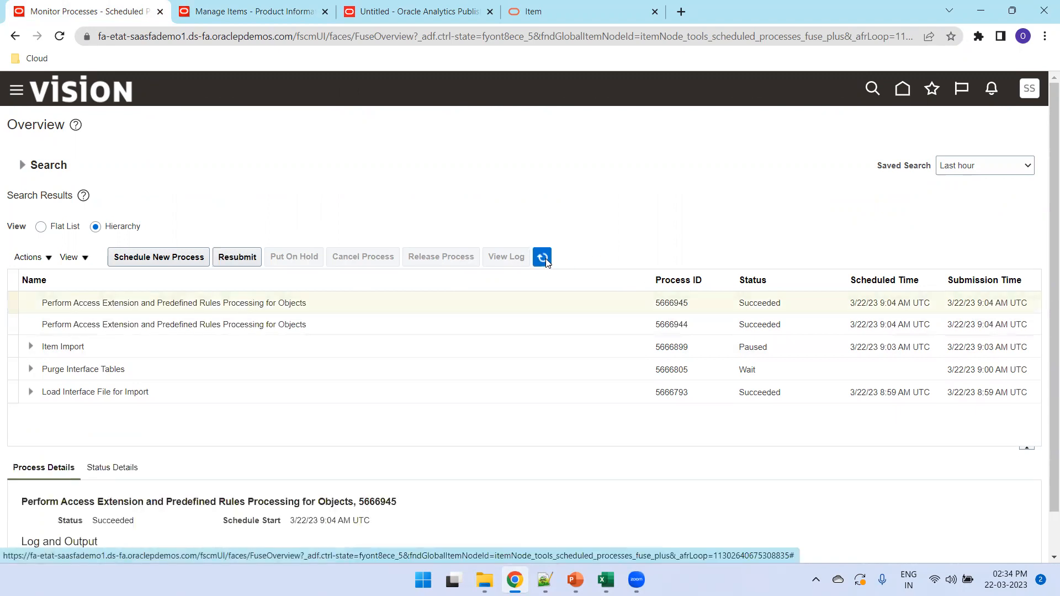
# Search Manage Items for item numbers starting with XXORA_, and refresh the scheduled process statuses
pyautogui.click(231, 7)
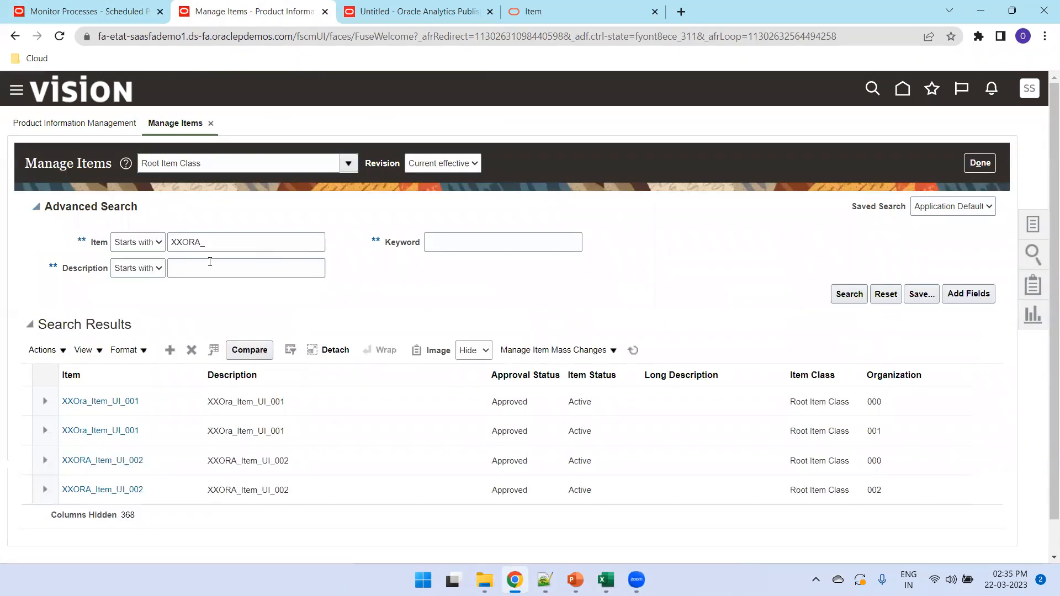
pyautogui.click(843, 296)
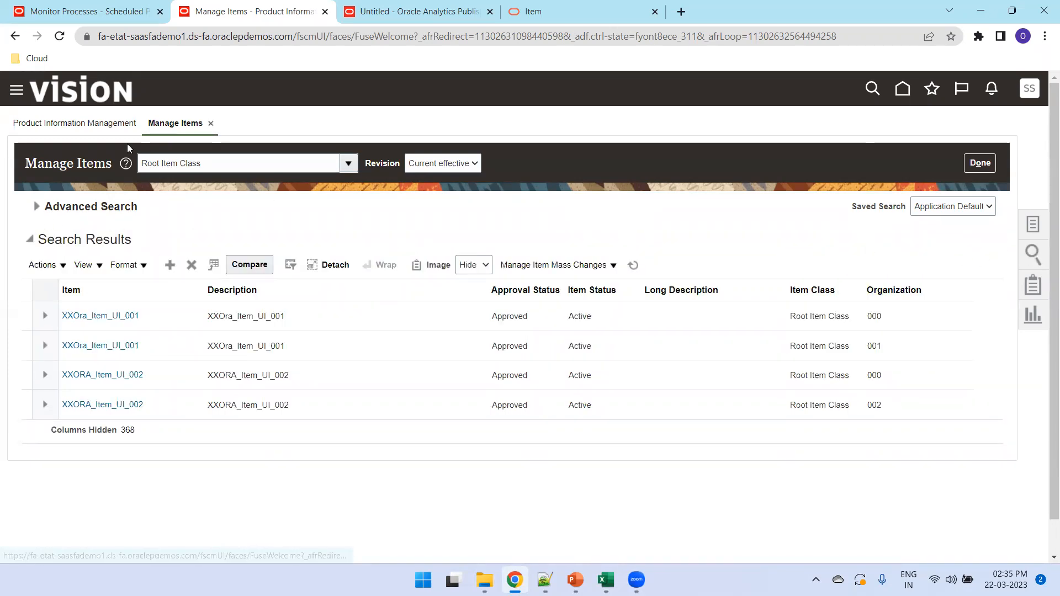
pyautogui.click(112, 16)
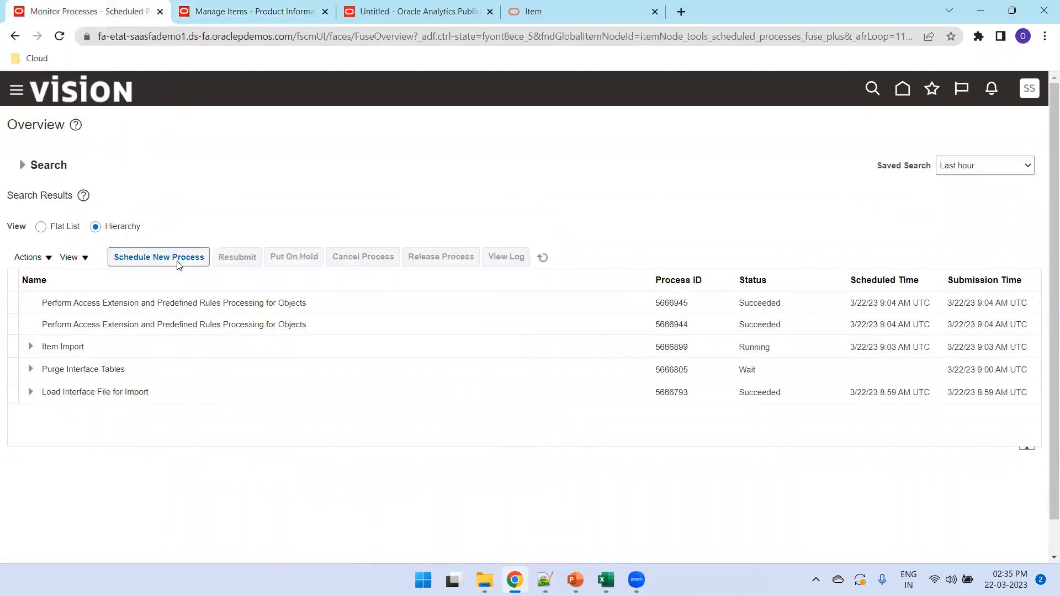
pyautogui.click(541, 257)
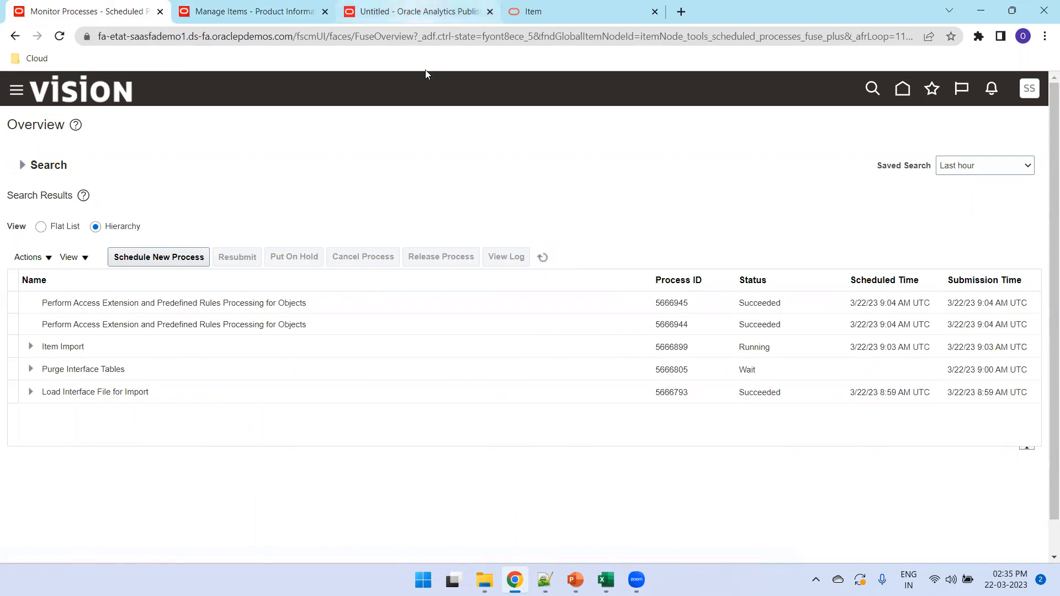
# Leave the untitled data model without saving and open the analytics catalog
pyautogui.click(419, 12)
pyautogui.click(811, 87)
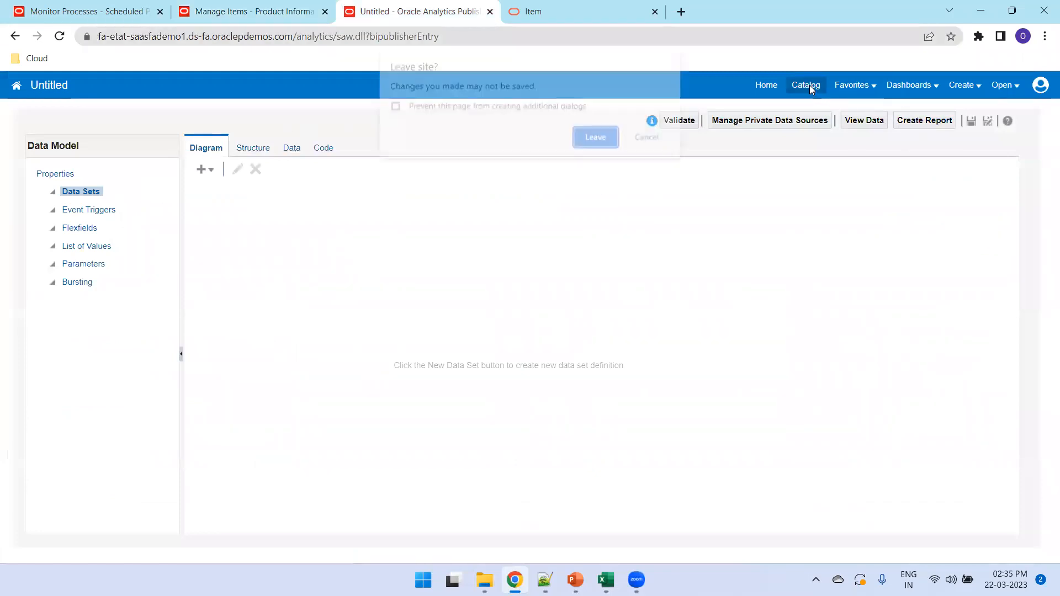
pyautogui.click(580, 145)
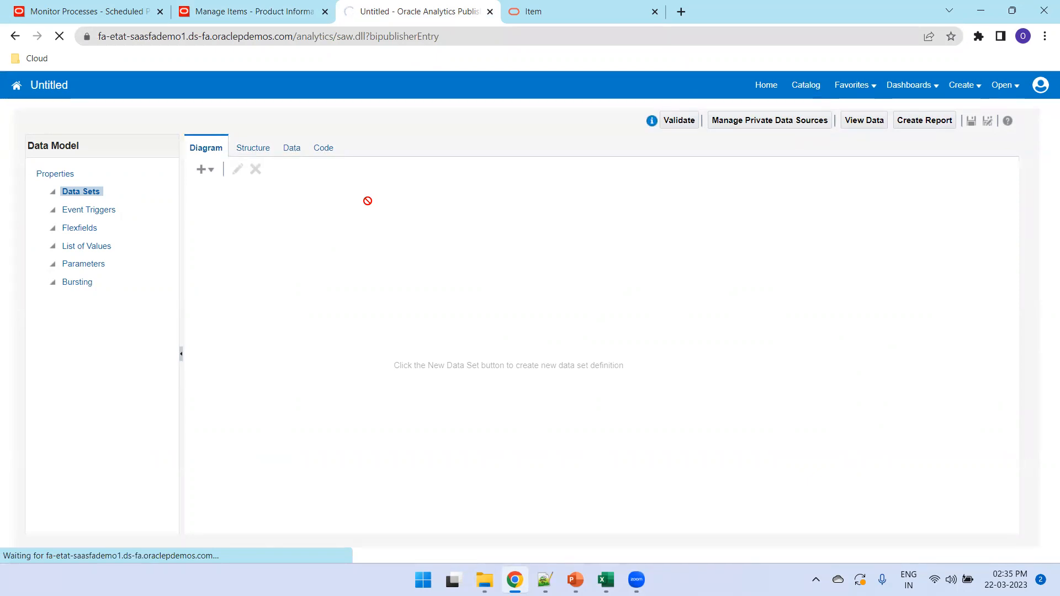
# Return to the scheduled processes and refresh the list several times to check Item Import
pyautogui.click(123, 12)
pyautogui.click(544, 257)
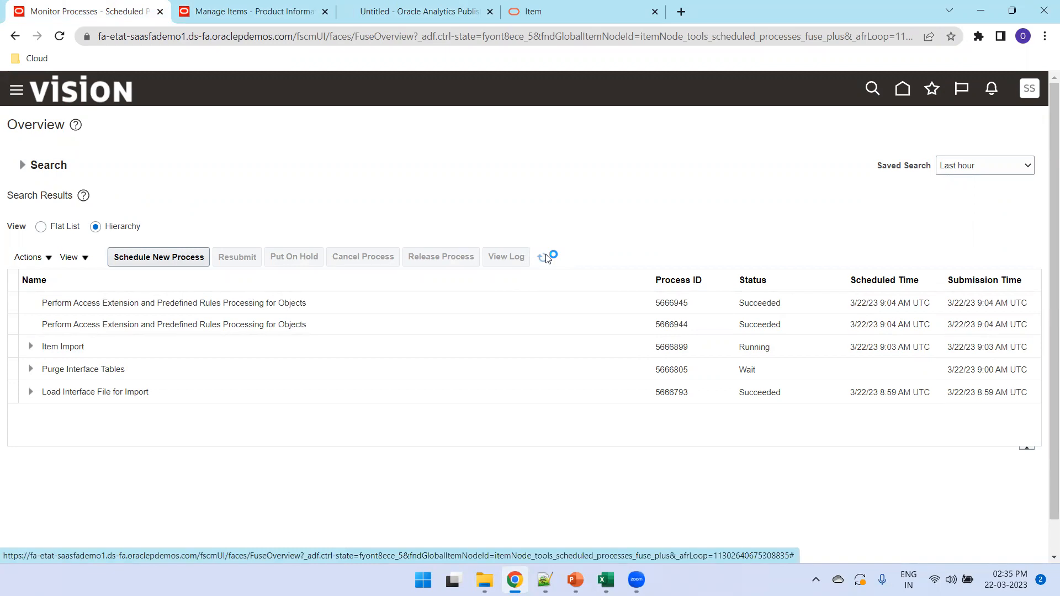
pyautogui.click(546, 258)
pyautogui.click(545, 258)
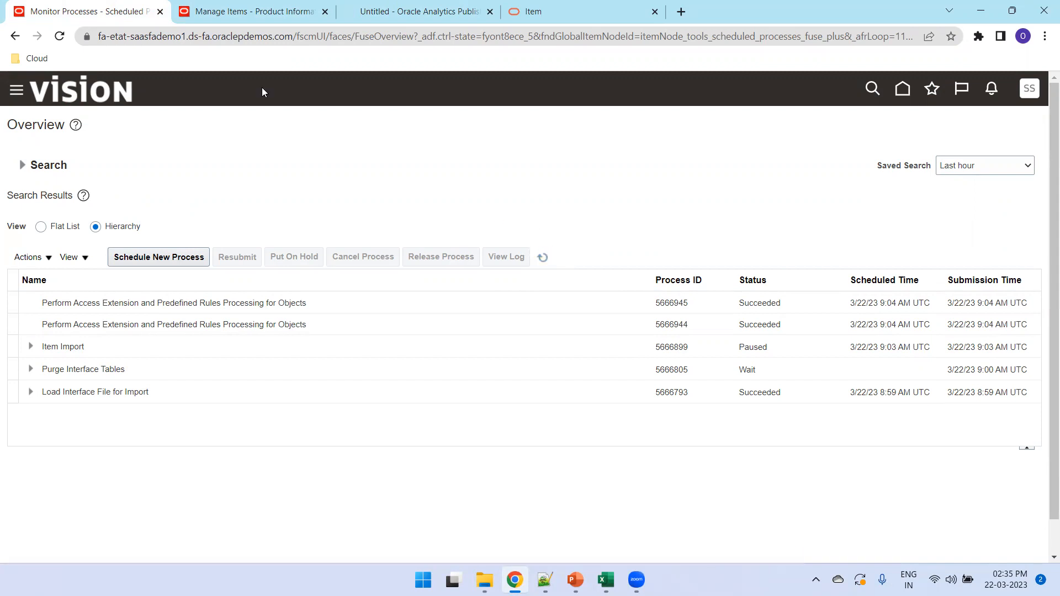
# Repeat the Manage Items search for numbers starting with XXORA_, and search by the keyword XXORA_02%
pyautogui.click(298, 7)
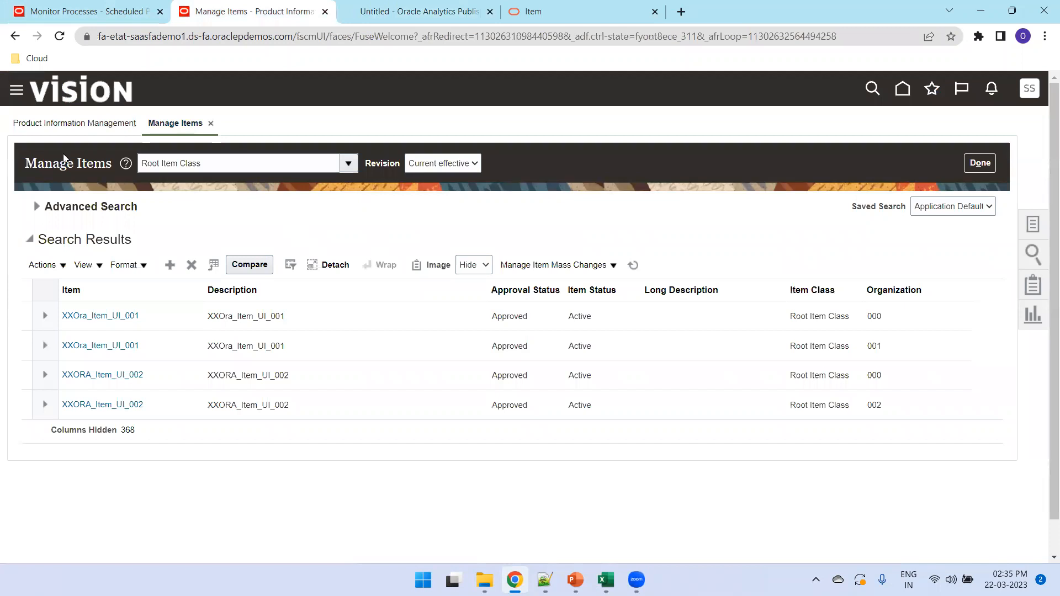
pyautogui.click(37, 206)
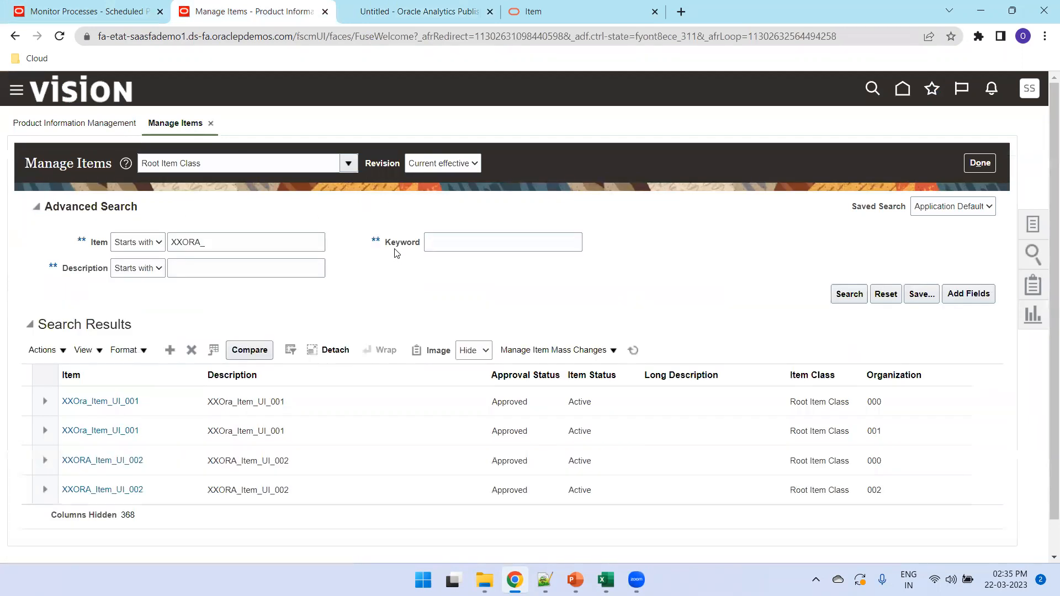
pyautogui.click(857, 294)
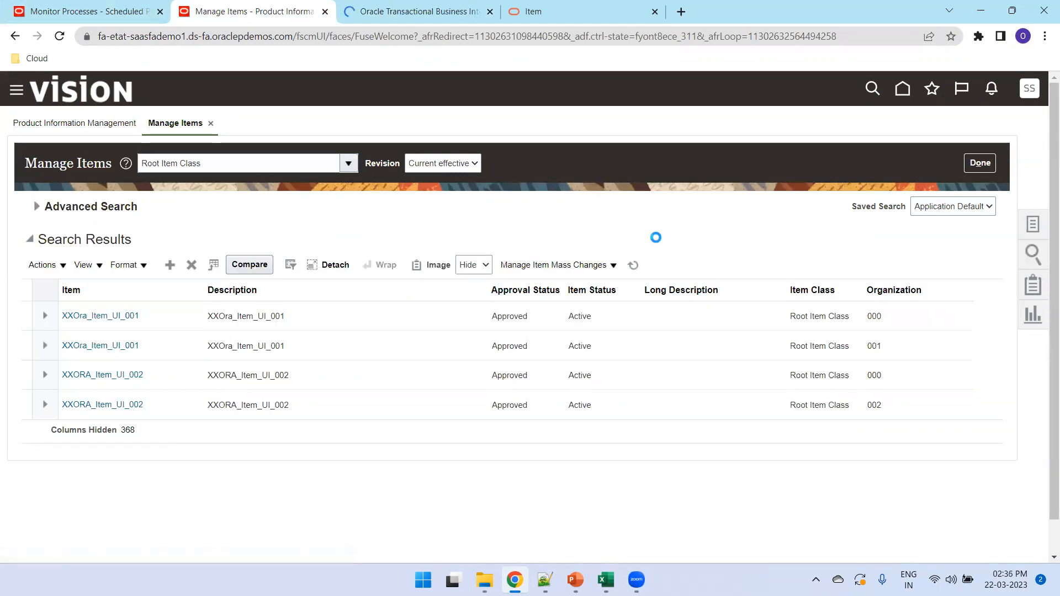
pyautogui.click(902, 165)
pyautogui.write('XXORA_02%')
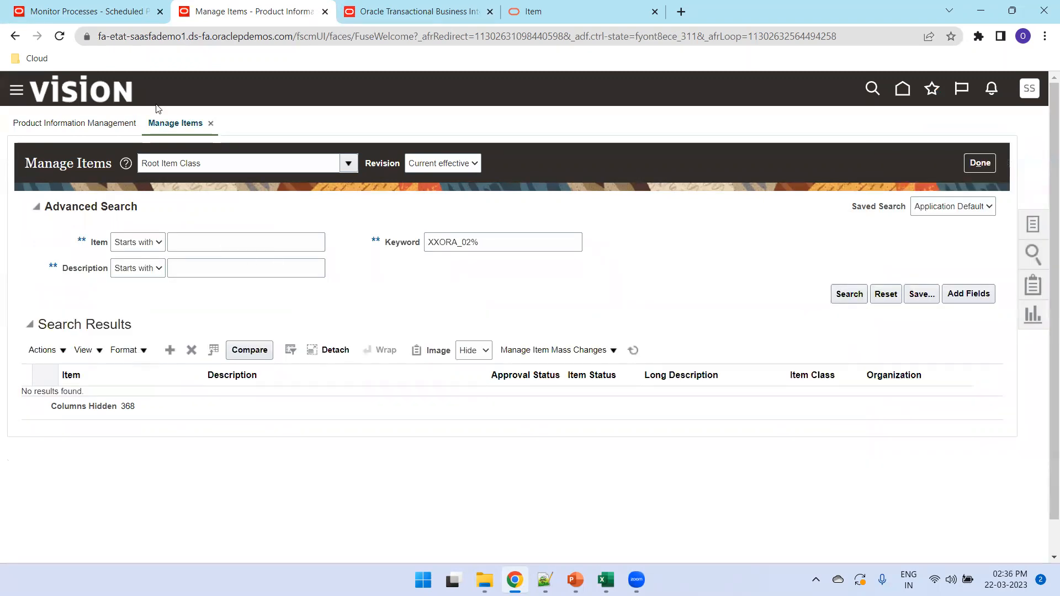
# Open the XXItemDetailsDM data model from My Folders for editing, refreshing the scheduled process statuses while it loads
pyautogui.click(415, 12)
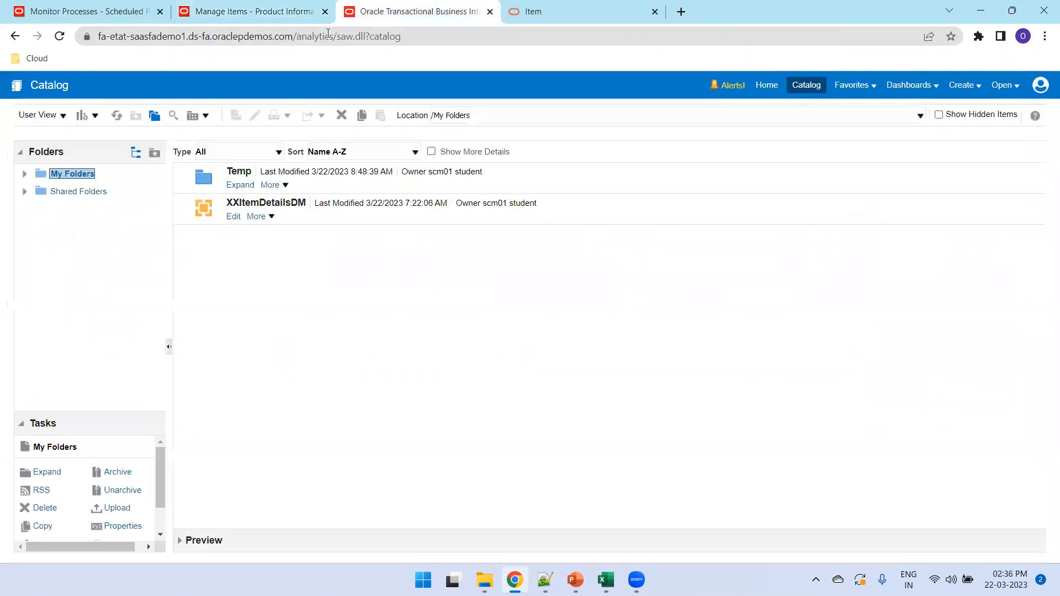
pyautogui.click(234, 217)
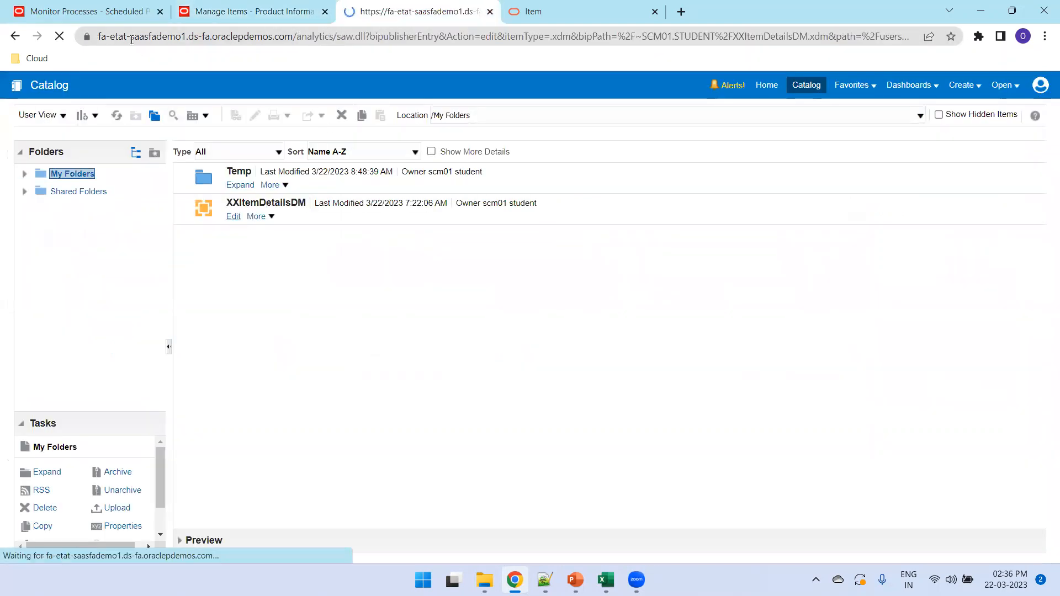
pyautogui.click(92, 14)
pyautogui.click(539, 258)
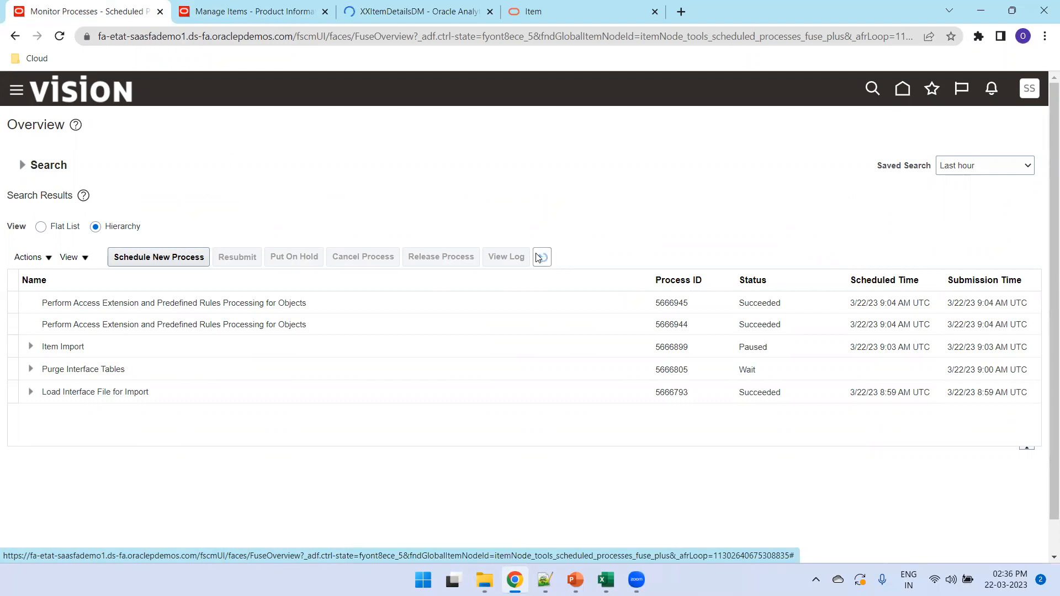
pyautogui.click(540, 257)
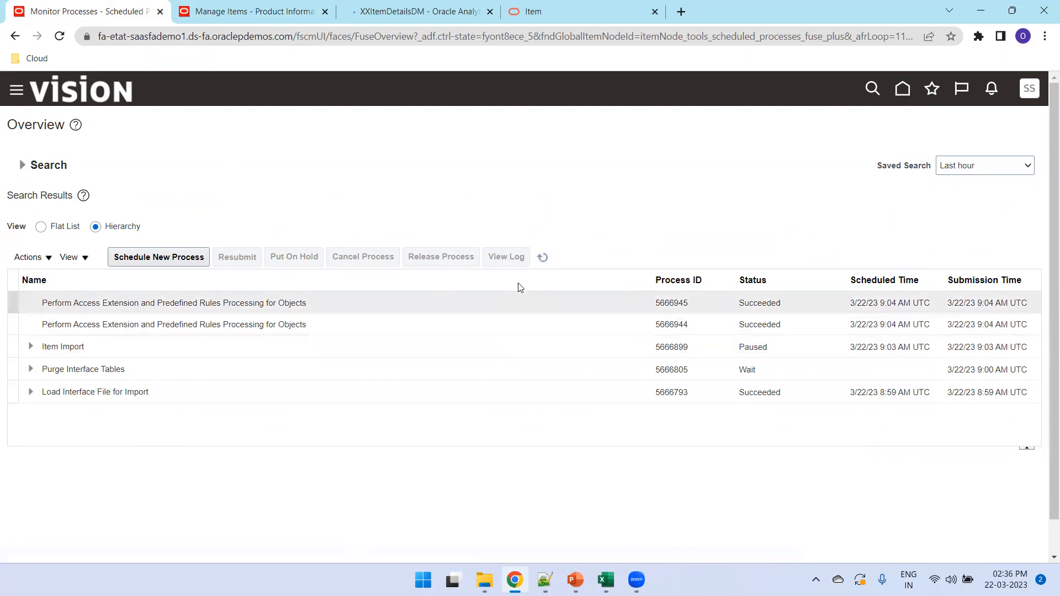
# Show the query data of XXItemDetailsDM in table view
pyautogui.click(390, 11)
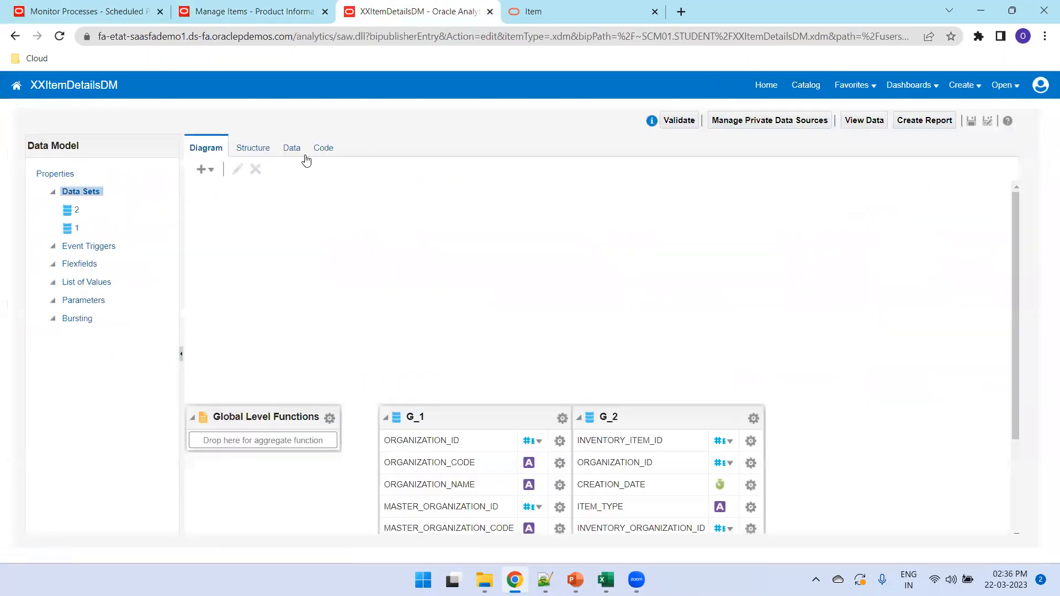
pyautogui.click(292, 148)
pyautogui.click(276, 204)
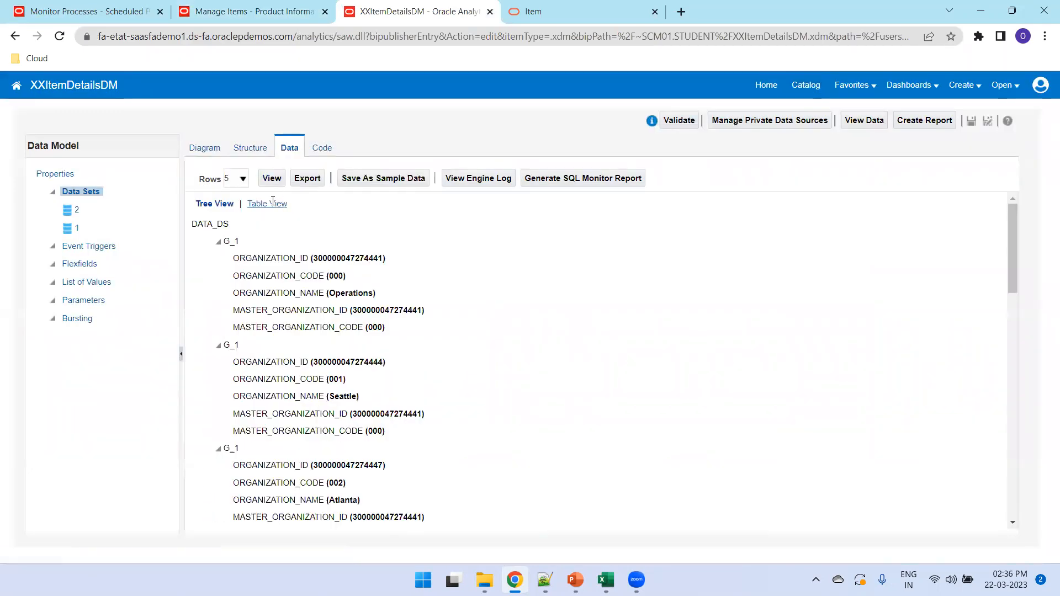
pyautogui.click(276, 203)
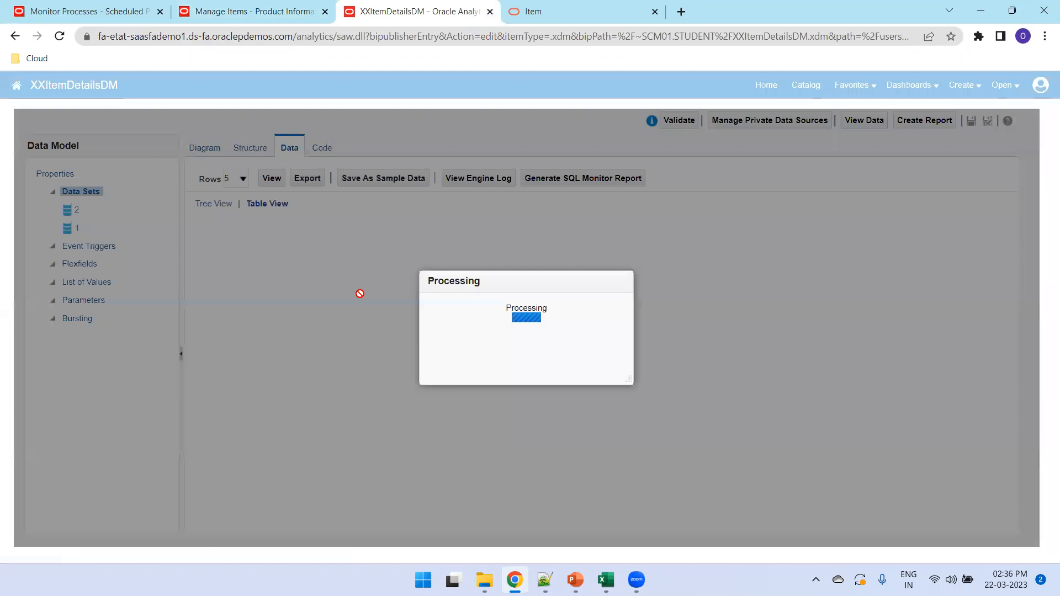
# Select Item Import in the scheduled processes and refresh its status
pyautogui.click(98, 16)
pyautogui.click(187, 350)
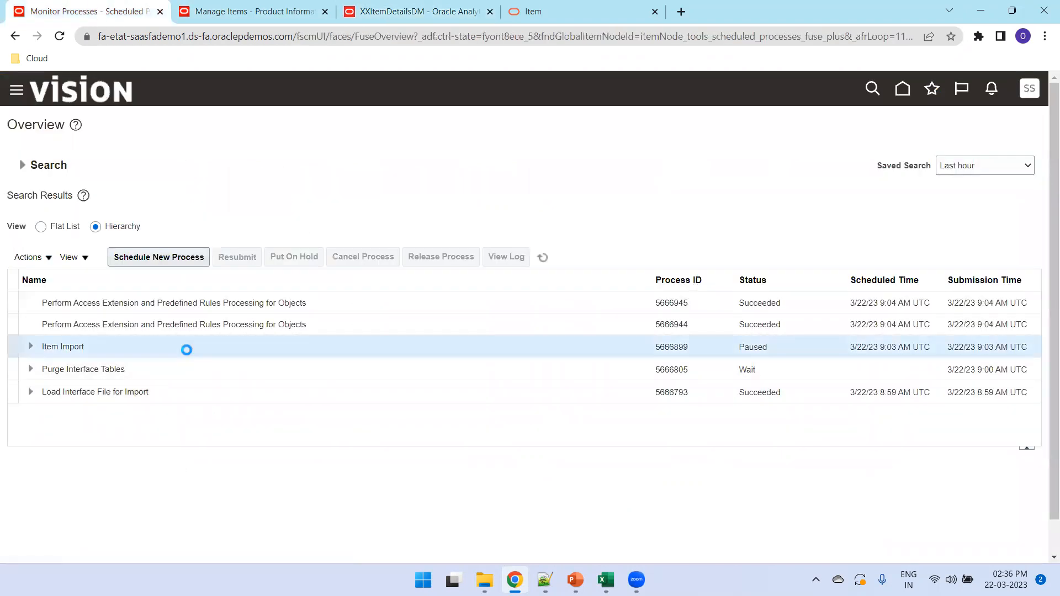
pyautogui.click(544, 258)
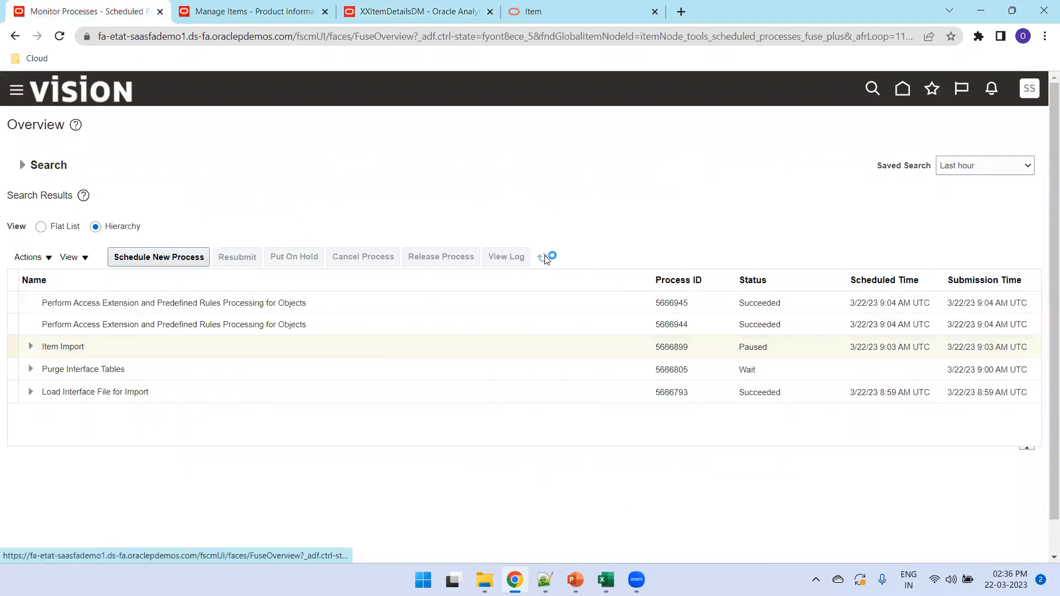
pyautogui.click(545, 260)
# Expand Item Import, enlarge the results table to inspect its child processes and their details, and refresh the list
pyautogui.click(31, 347)
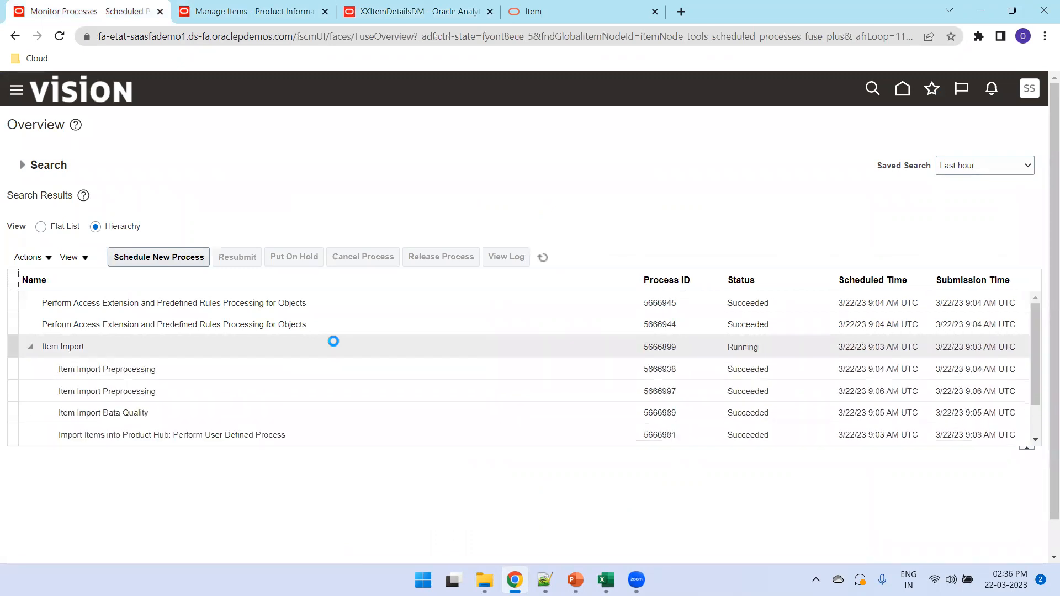
pyautogui.moveTo(434, 452); pyautogui.dragTo(429, 509)
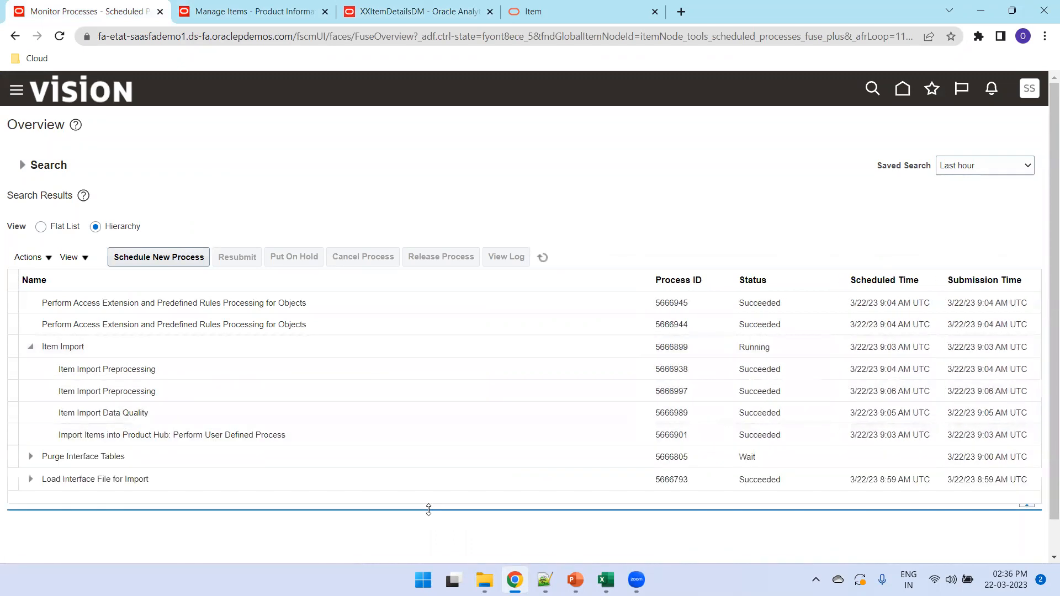
pyautogui.click(247, 432)
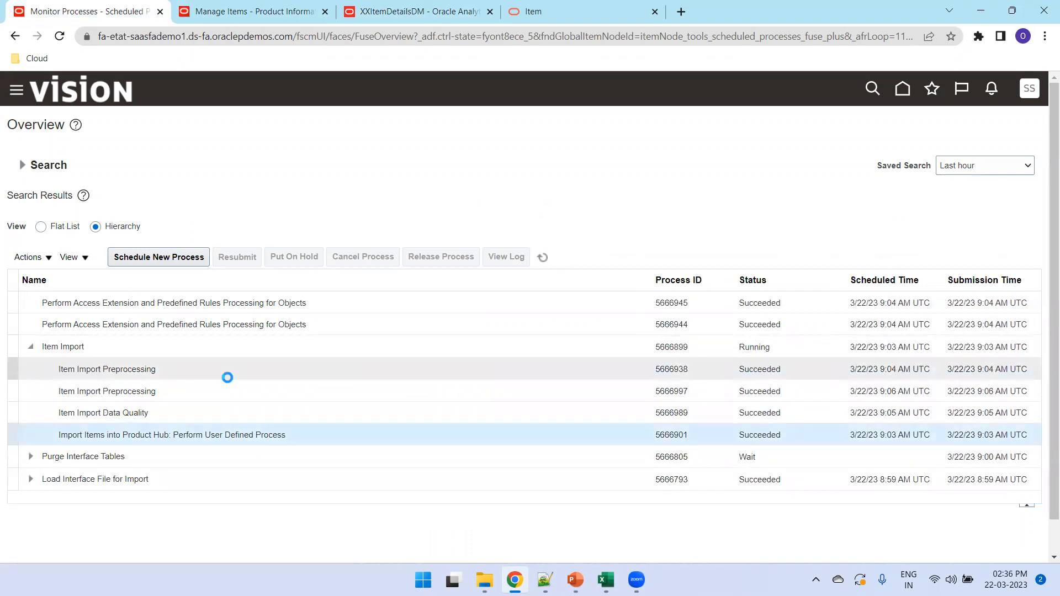
pyautogui.click(114, 349)
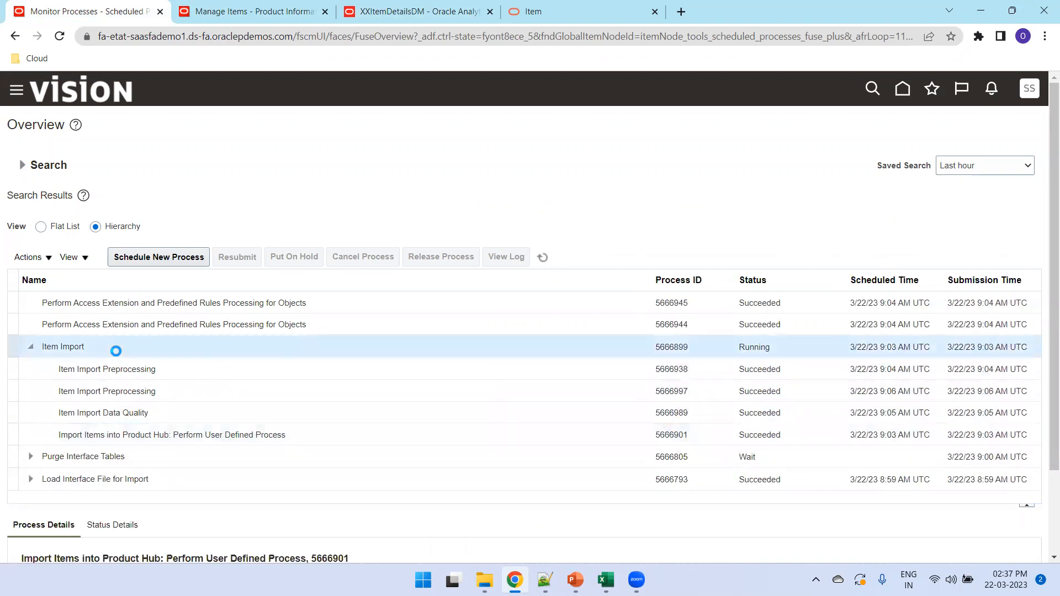
pyautogui.click(541, 258)
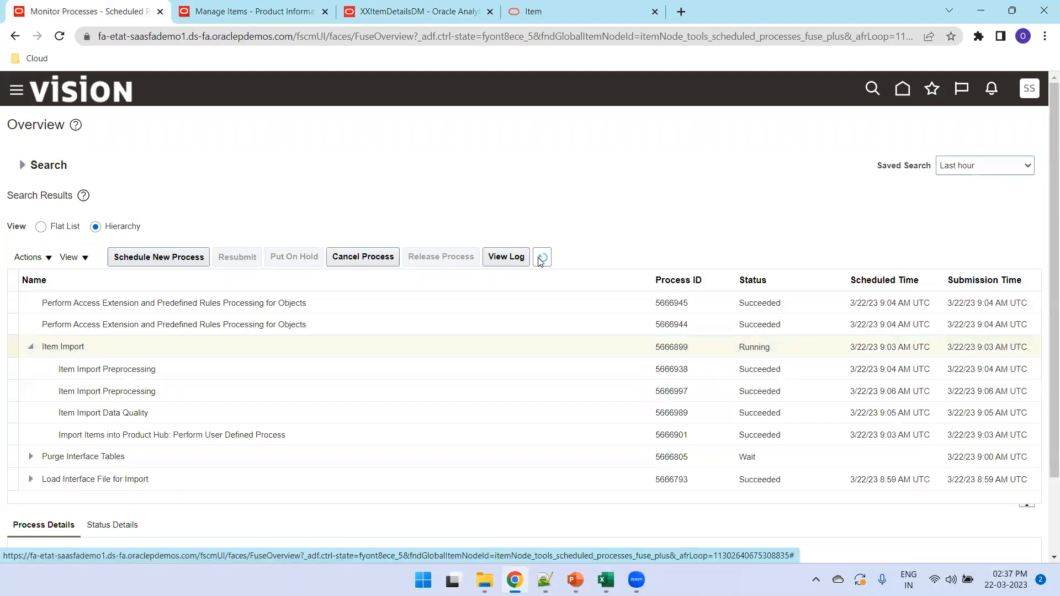
pyautogui.click(542, 258)
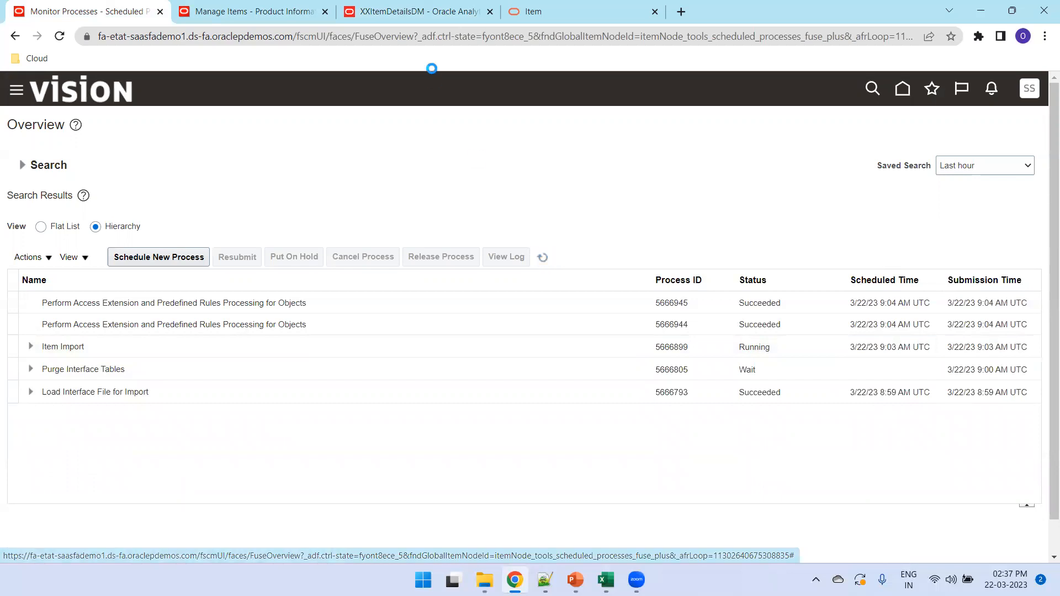
# Rerun the XXItemDetailsDM data view to check for the imported items
pyautogui.click(419, 11)
pyautogui.click(271, 178)
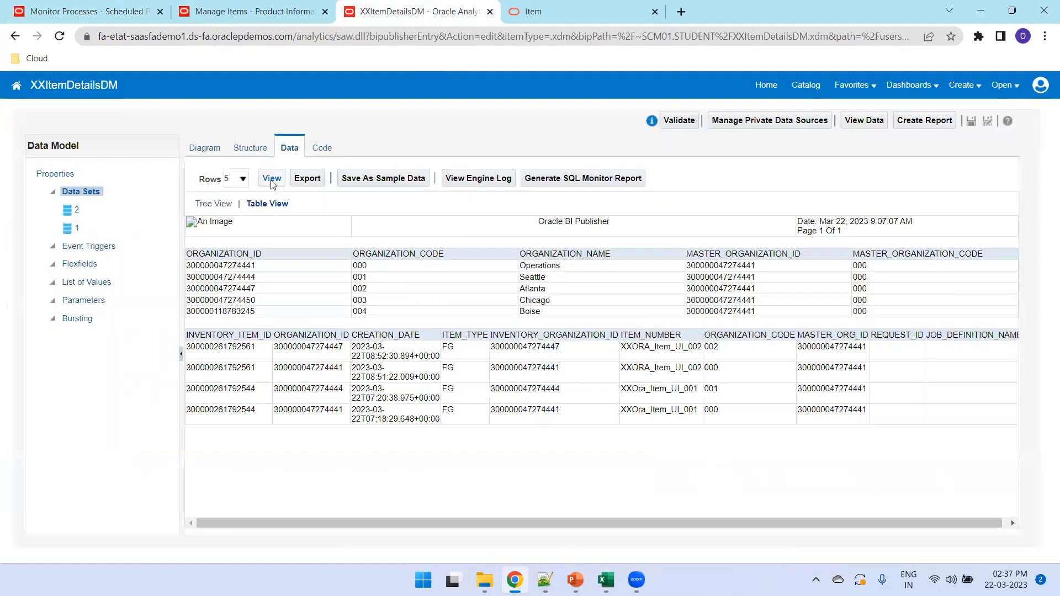
pyautogui.click(270, 178)
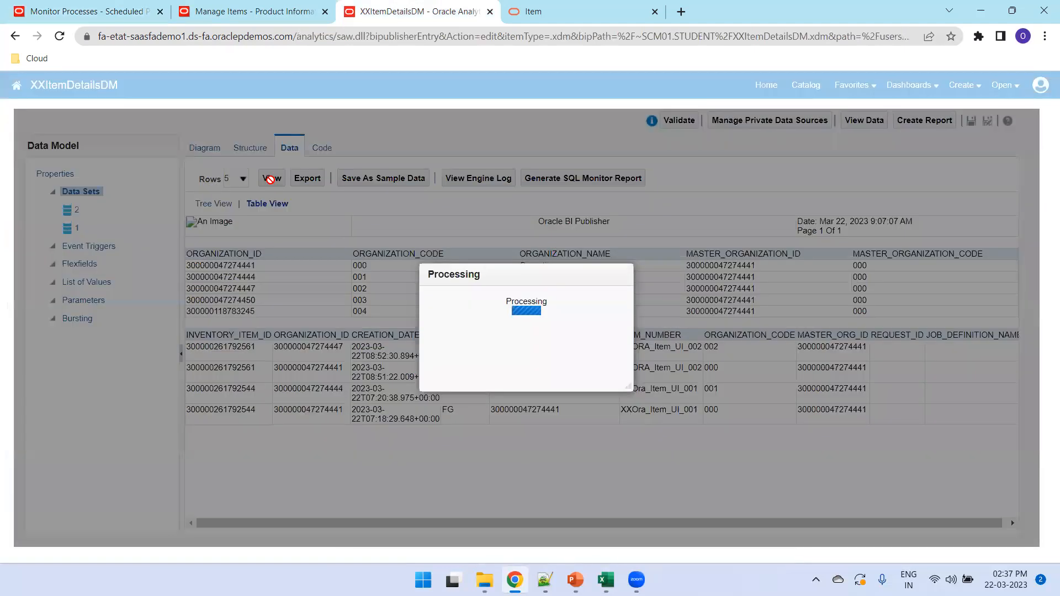
# Return to the scheduled processes and refresh the list repeatedly to monitor Item Import
pyautogui.click(88, 11)
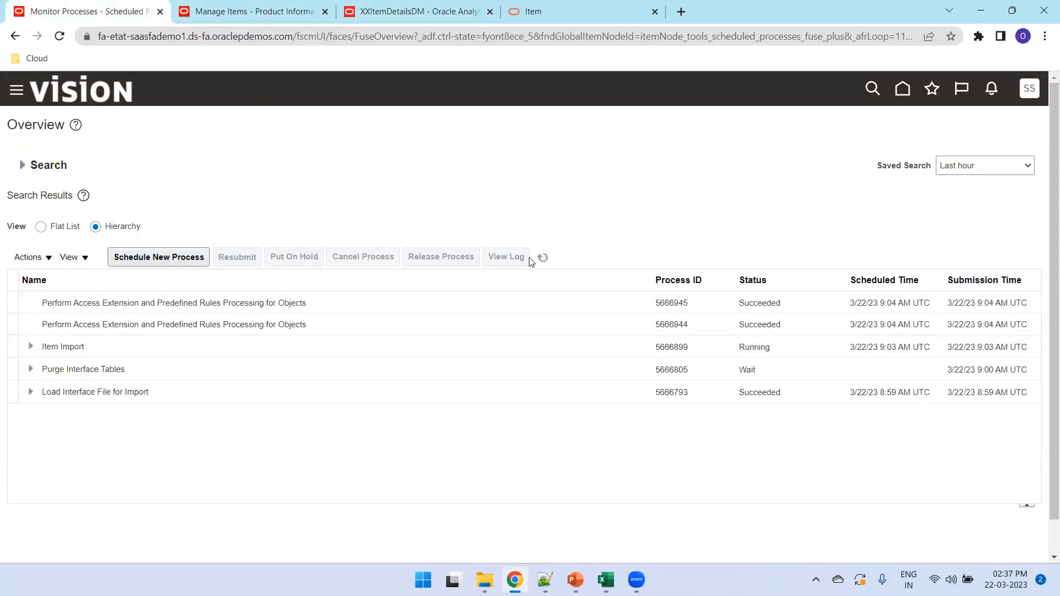
pyautogui.click(545, 259)
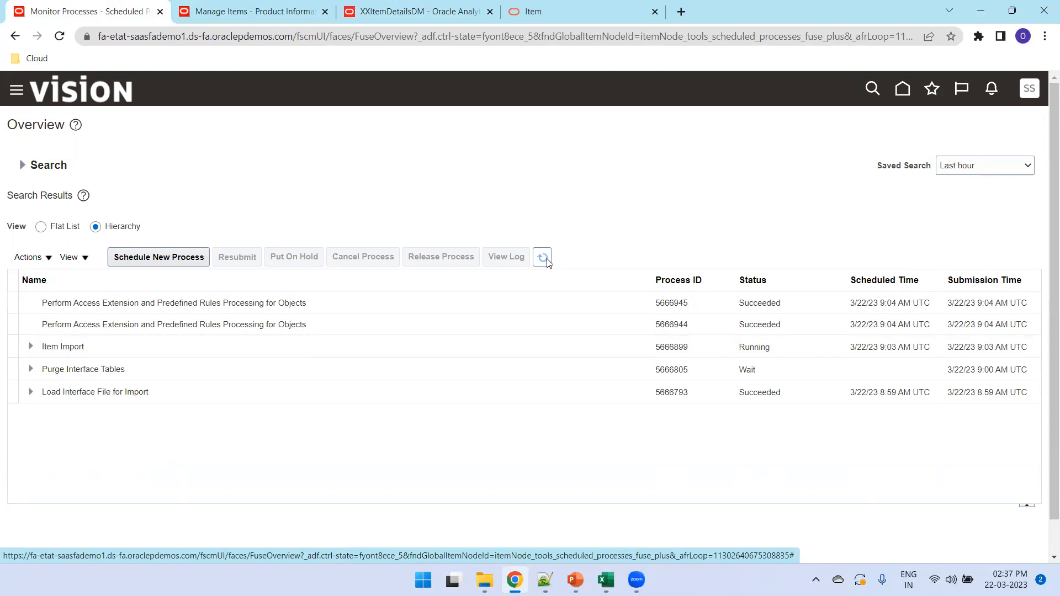
pyautogui.click(543, 258)
pyautogui.click(547, 260)
pyautogui.click(547, 261)
pyautogui.click(547, 260)
pyautogui.click(547, 260)
pyautogui.click(548, 260)
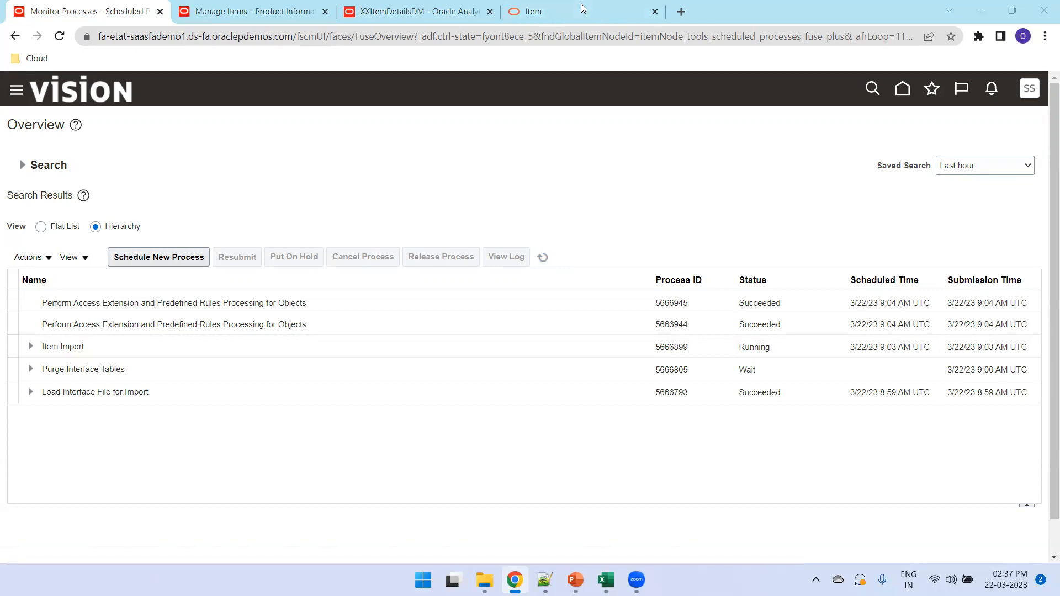
pyautogui.click(542, 257)
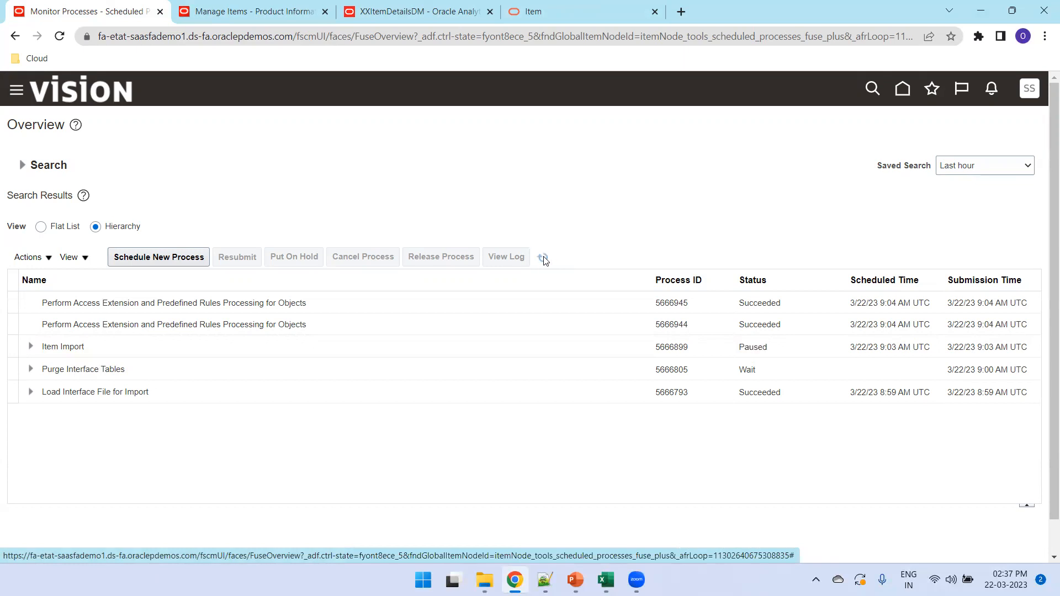
pyautogui.click(543, 257)
# Reload the XXItemDetailsDM table data to check again for newly created items
pyautogui.click(359, 12)
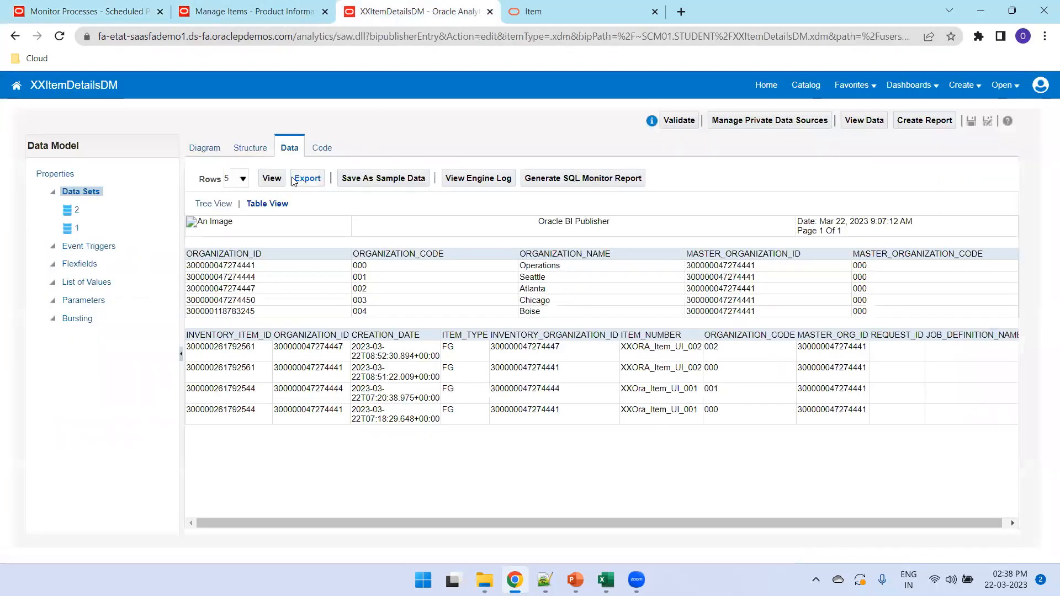
pyautogui.click(273, 178)
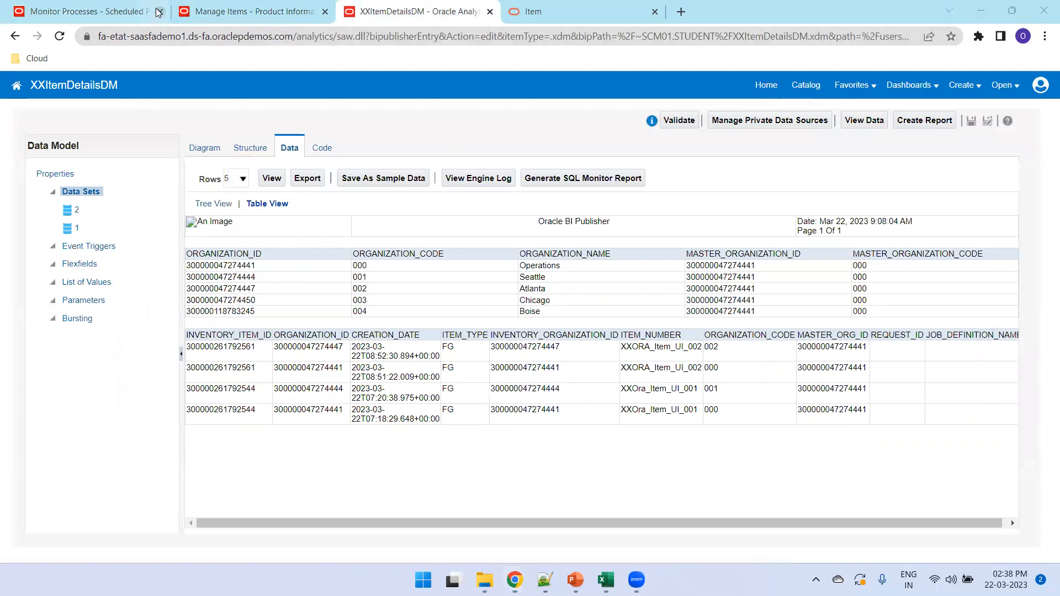
# Go back to the scheduled processes and refresh the list several times to check on Item Import
pyautogui.click(138, 11)
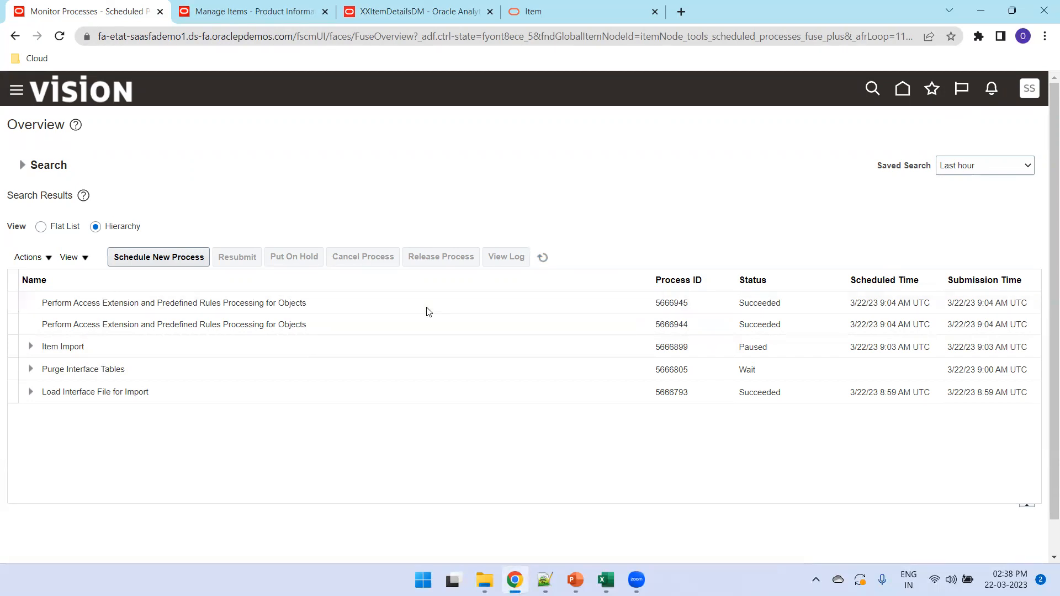
pyautogui.click(545, 257)
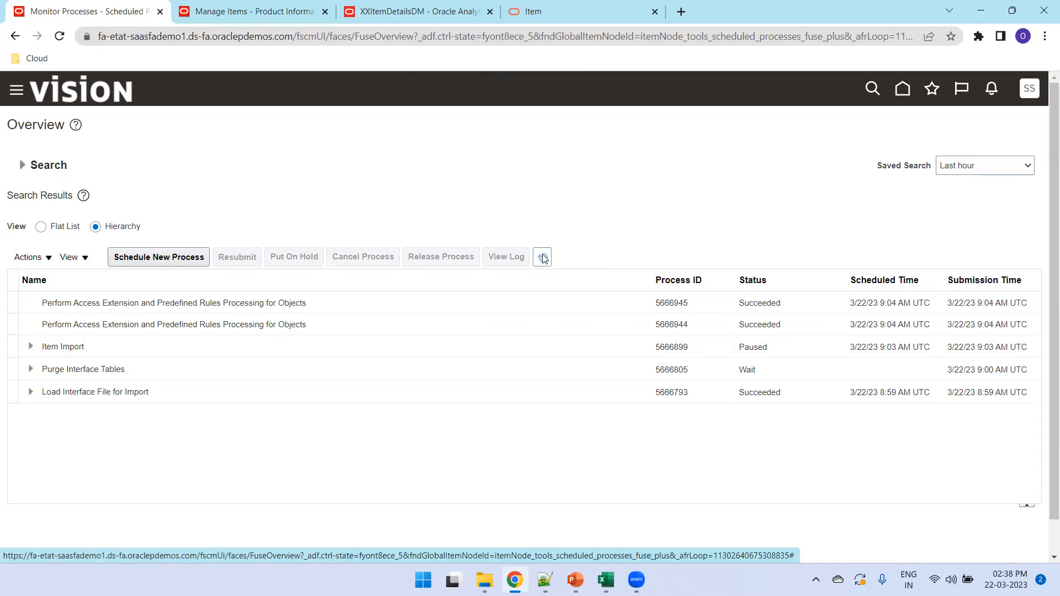
pyautogui.click(542, 258)
pyautogui.click(542, 258)
# Rerun the XXItemDetailsDM data view and examine the newest item rows, including their request ID and job definition name
pyautogui.click(232, 11)
pyautogui.click(389, 9)
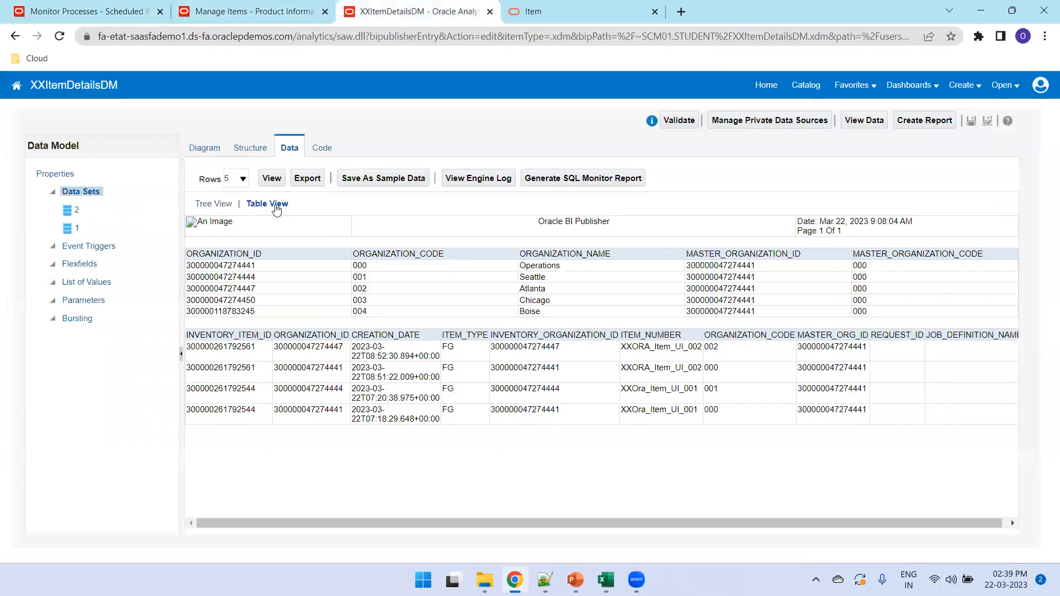
pyautogui.click(272, 178)
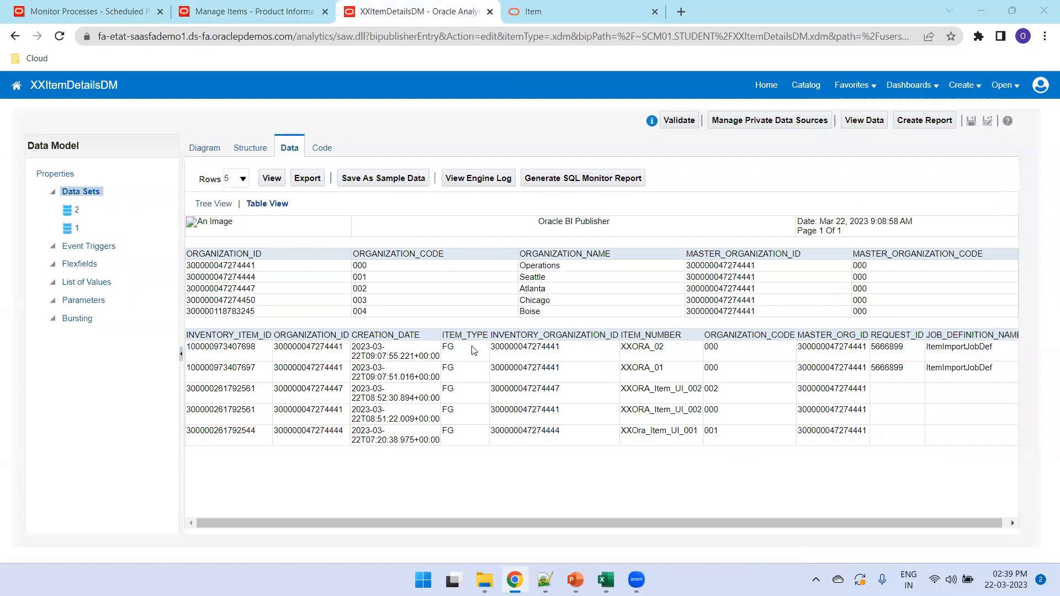
pyautogui.moveTo(980, 369); pyautogui.dragTo(530, 357)
pyautogui.click(492, 363)
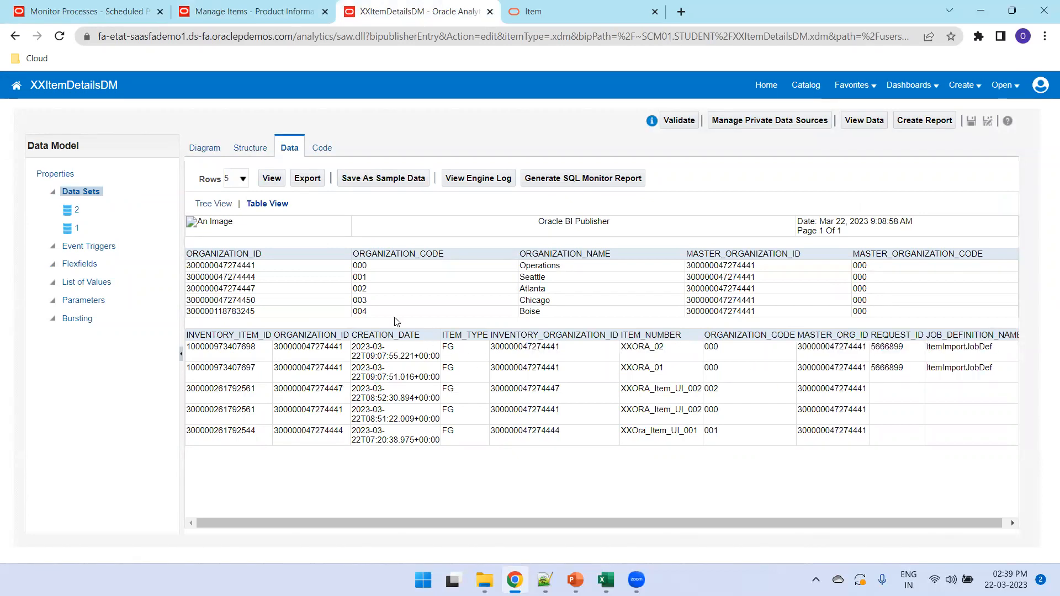
# Refresh the scheduled processes list, and rerun the Manage Items search with 02 removed from the XXORA keyword
pyautogui.click(119, 16)
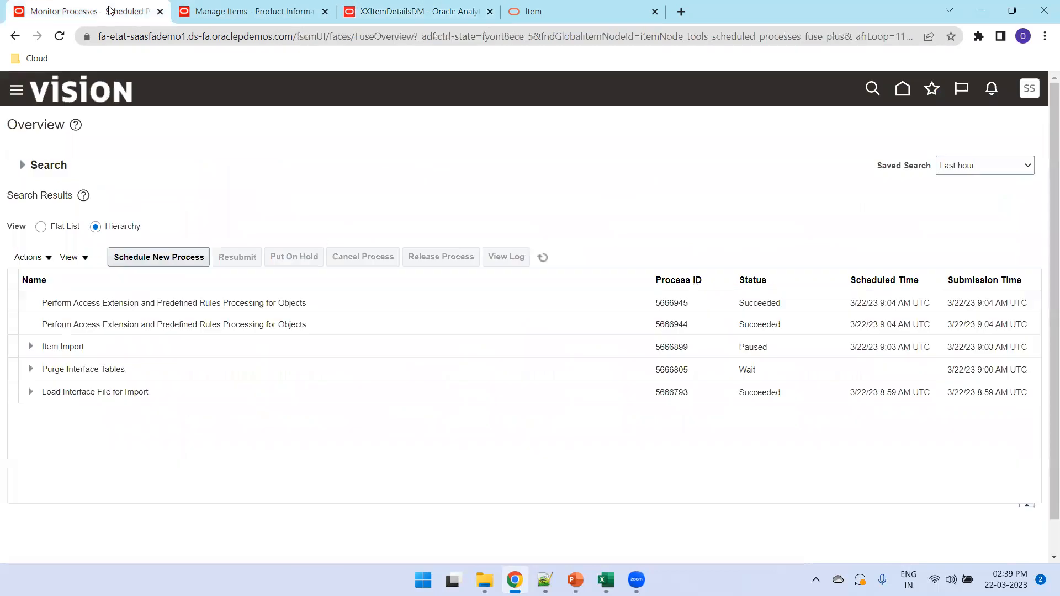
pyautogui.click(547, 260)
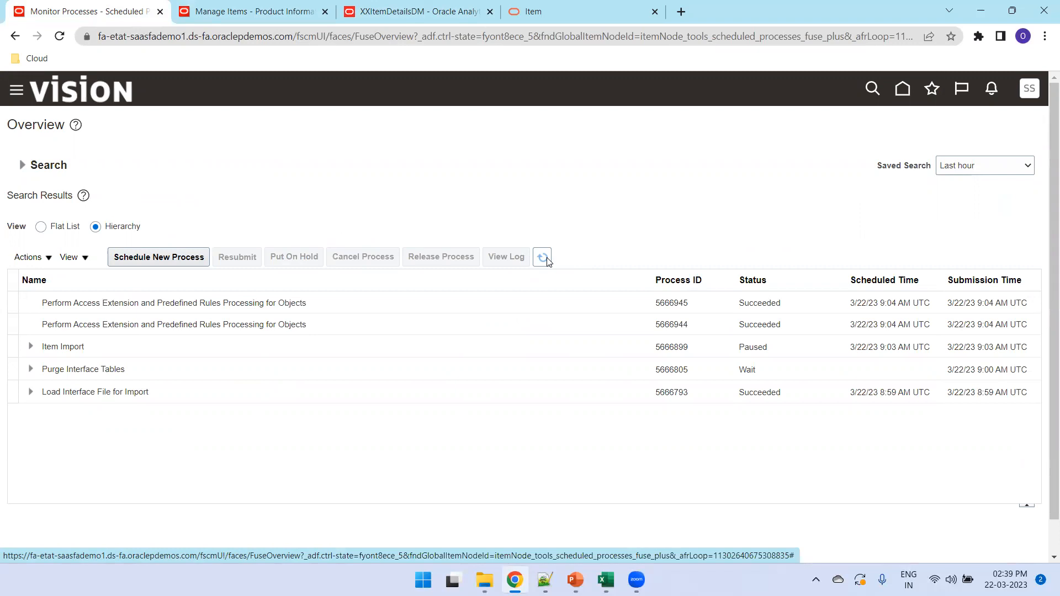
pyautogui.click(247, 10)
pyautogui.click(467, 243)
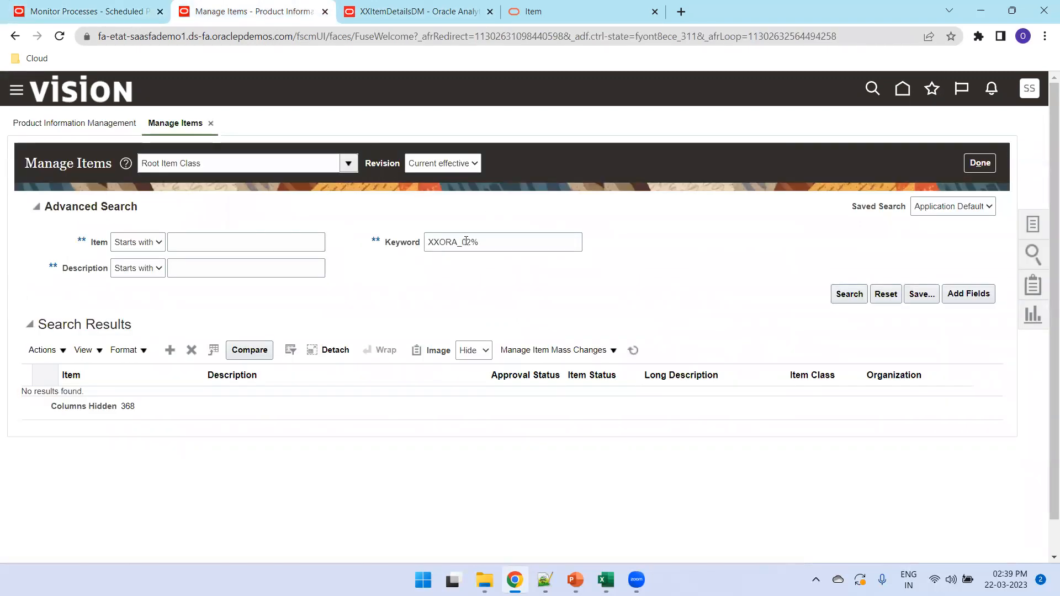
pyautogui.press('Delete')
pyautogui.press('Delete')
pyautogui.click(845, 297)
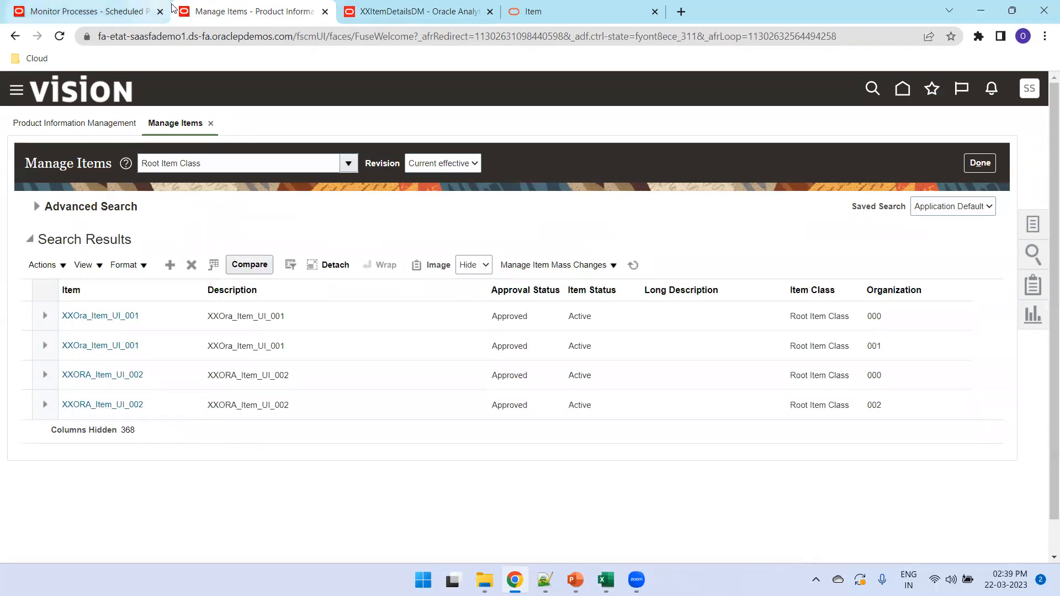
# Highlight item number XXORA_01 in the XXItemDetailsDM results and refresh the scheduled processes list again
pyautogui.click(418, 11)
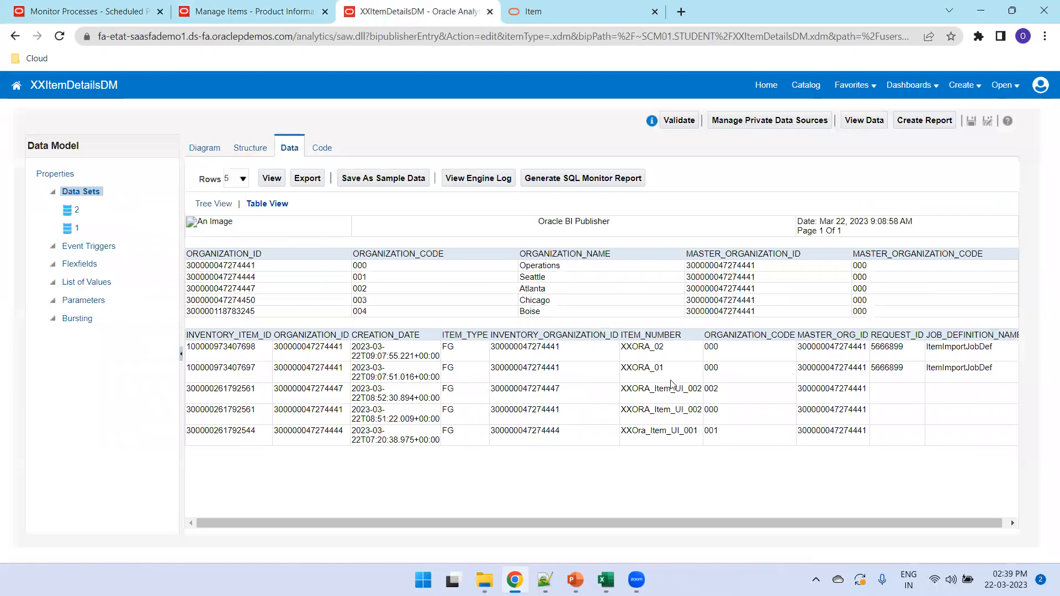
pyautogui.doubleClick(649, 368)
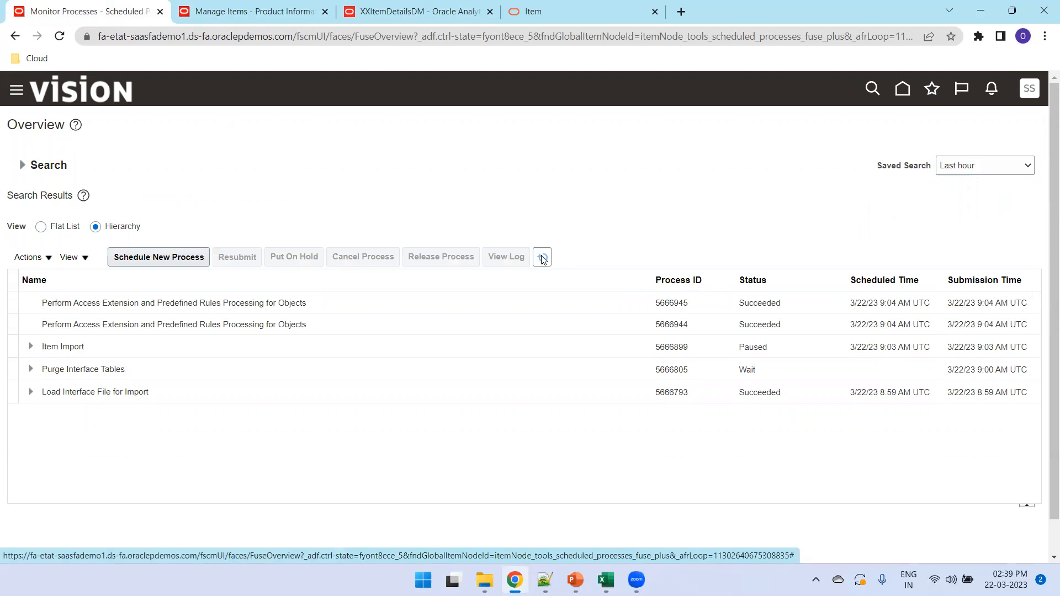
pyautogui.click(543, 260)
# Reload the XXItemDetailsDM table data and switch to the ItemImport.pptx presentation in PowerPoint
pyautogui.click(294, 9)
pyautogui.click(387, 11)
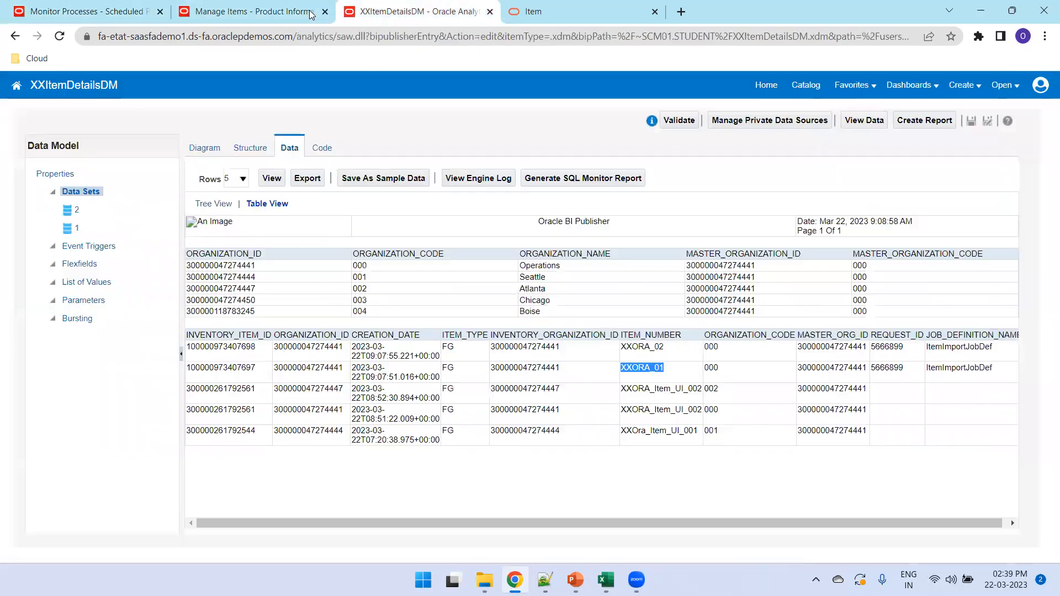
pyautogui.click(279, 177)
pyautogui.click(576, 580)
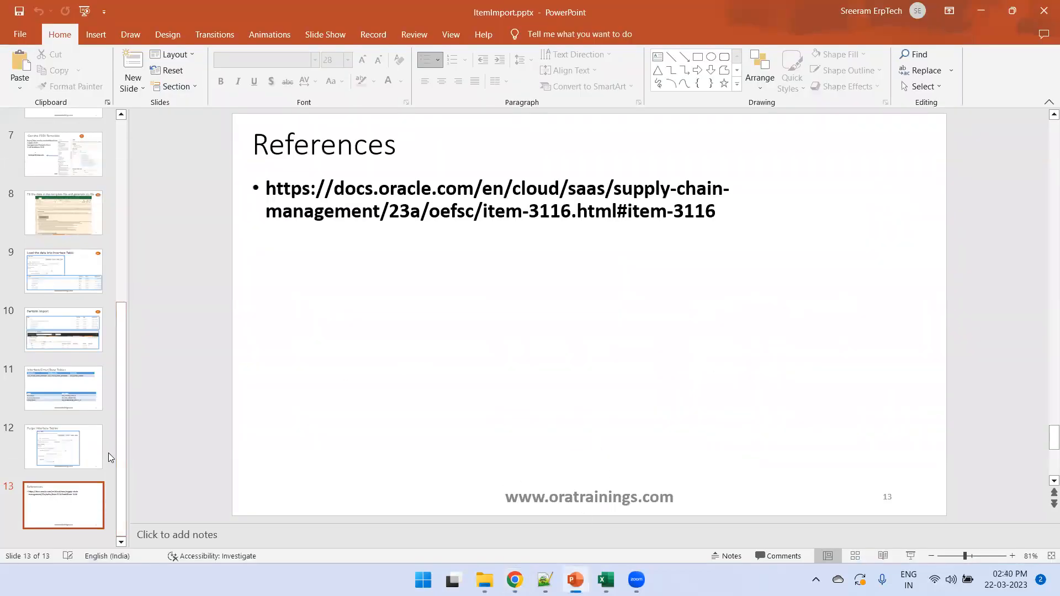